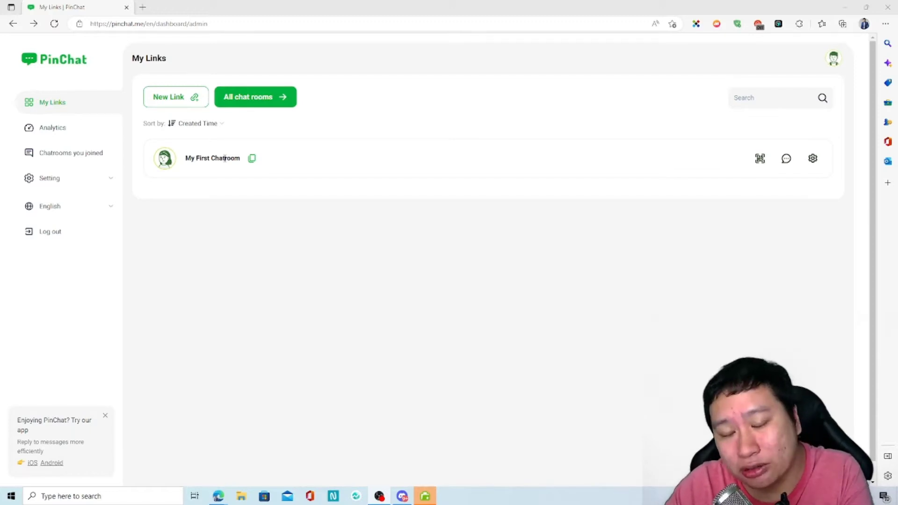
View My First Chatroom's share QR code, then its share link, and close the share dialog.
click(369, 247)
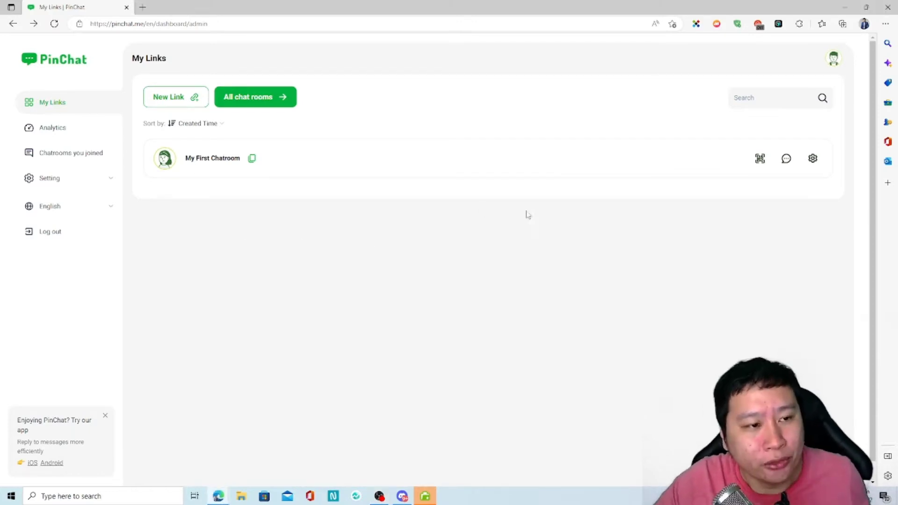
click(759, 165)
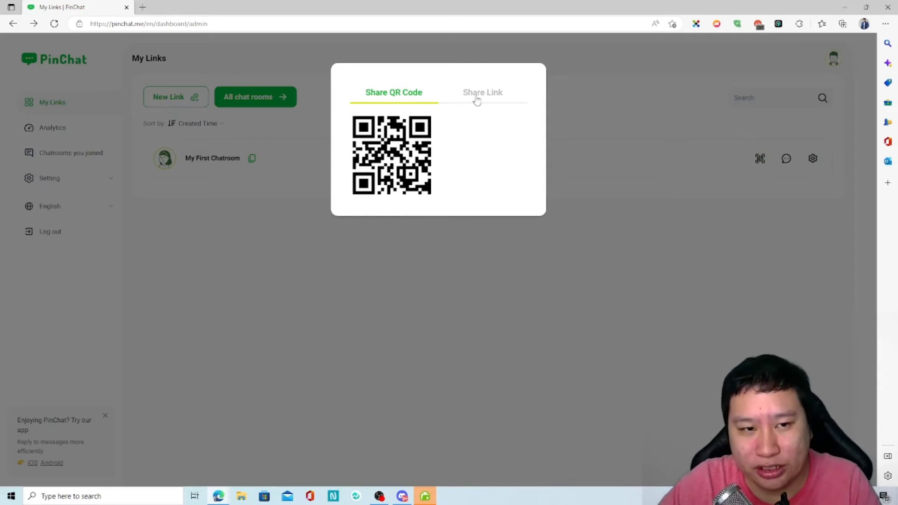
click(452, 95)
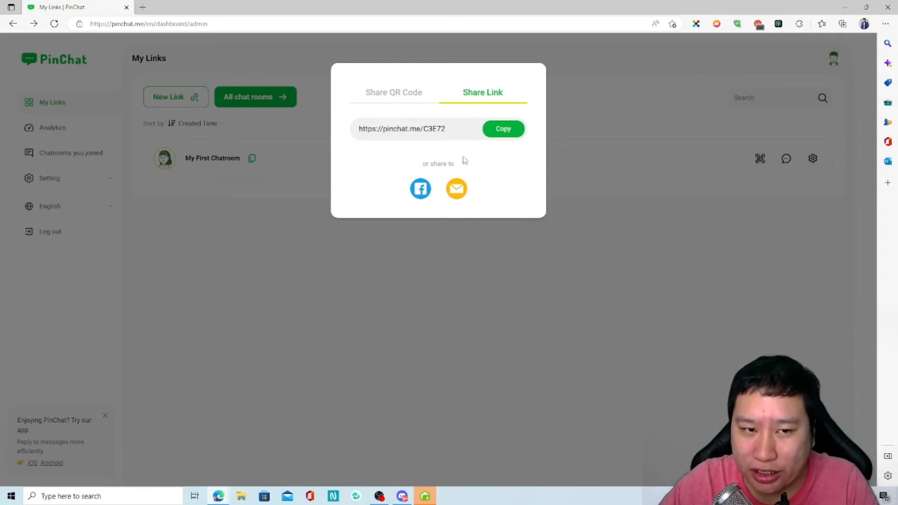
click(258, 216)
Check the chatroom inbox, return to My Links, and open My First Chatroom's settings.
click(786, 160)
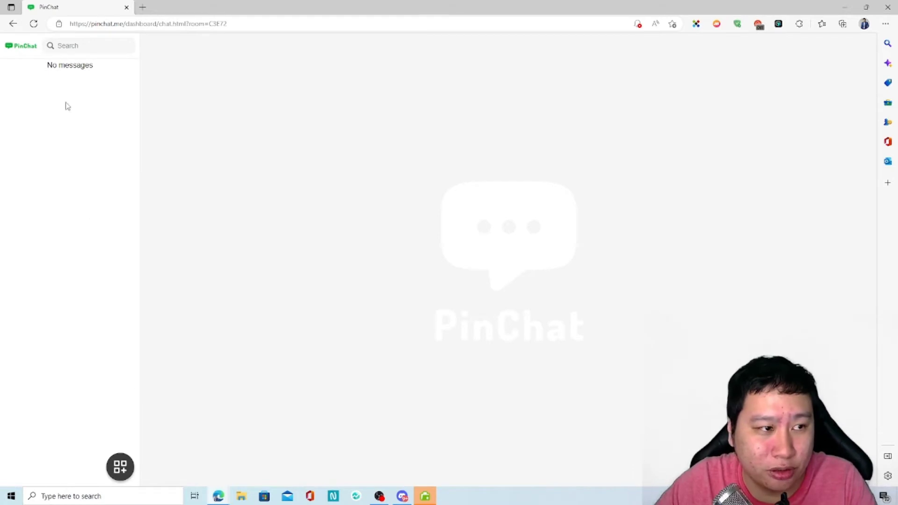
double_click(126, 476)
click(122, 472)
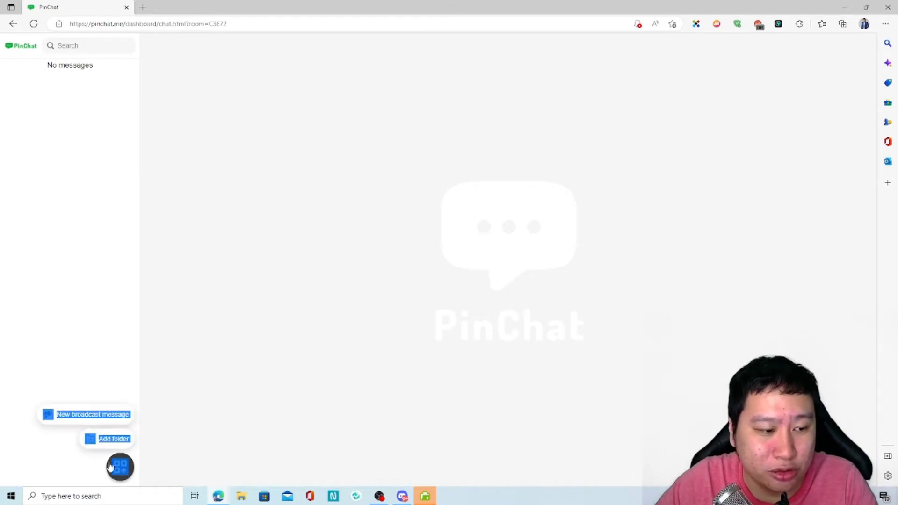
click(117, 387)
click(9, 23)
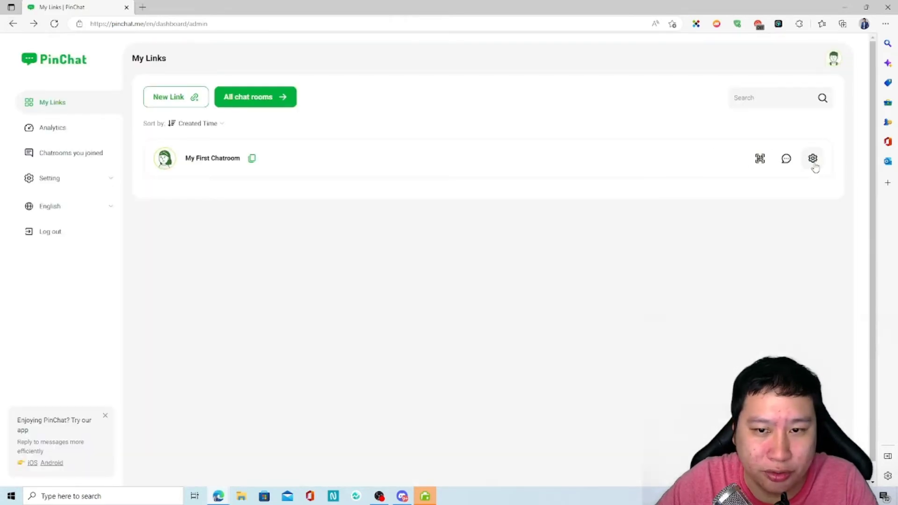
click(812, 158)
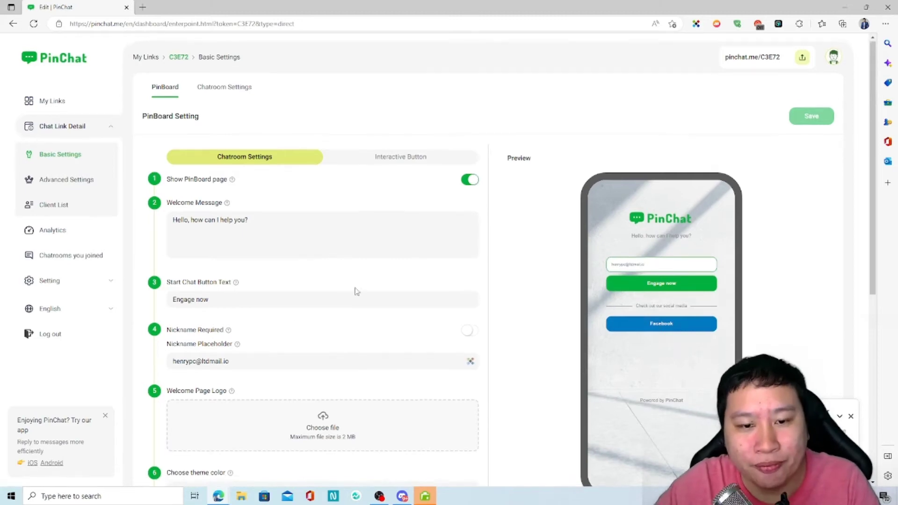
Turn off Show PinBoard page and save the setting.
scroll(348, 366, down, 5)
scroll(348, 365, up, 4)
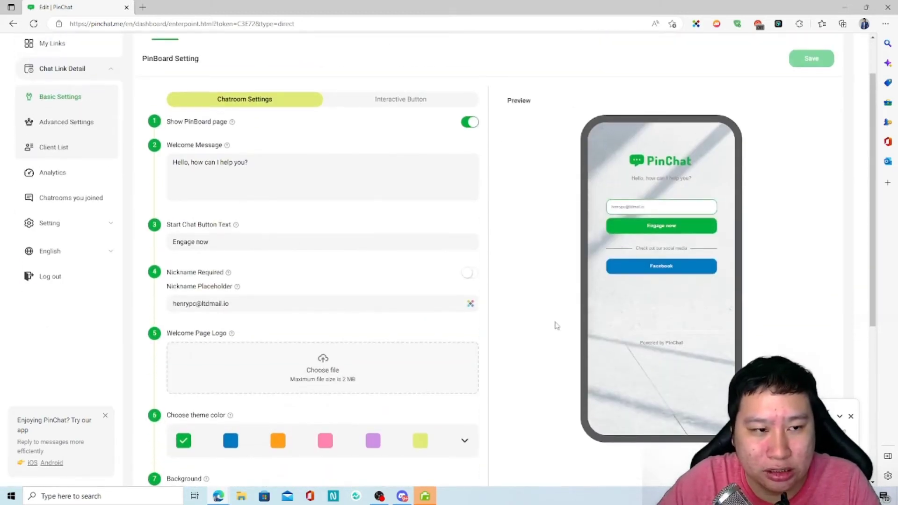
scroll(538, 320, up, 2)
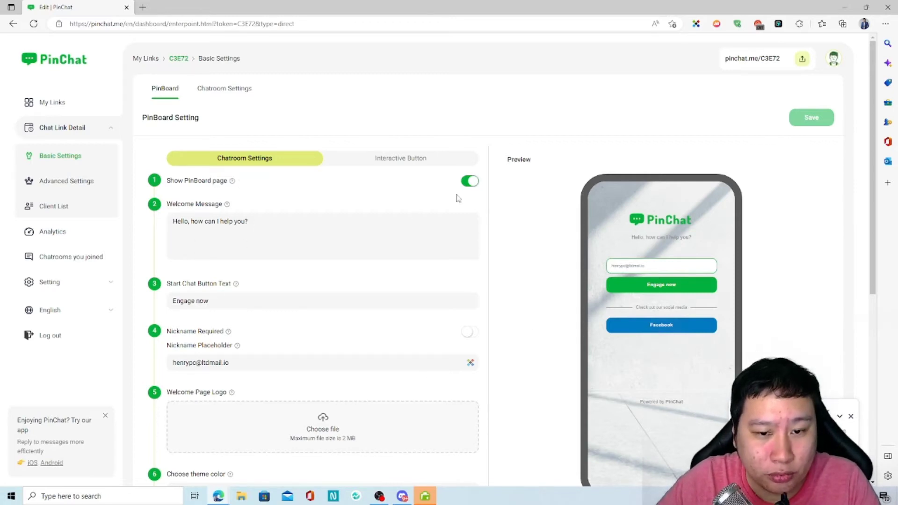
click(472, 183)
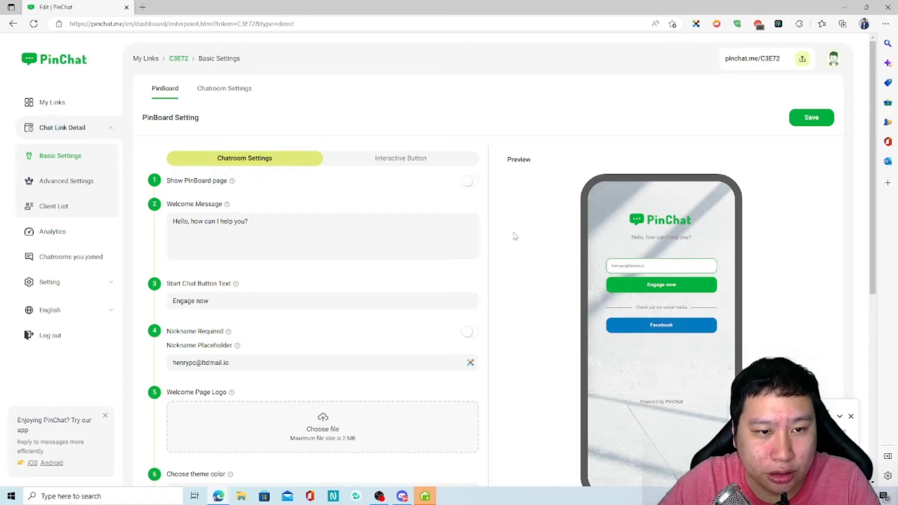
click(812, 119)
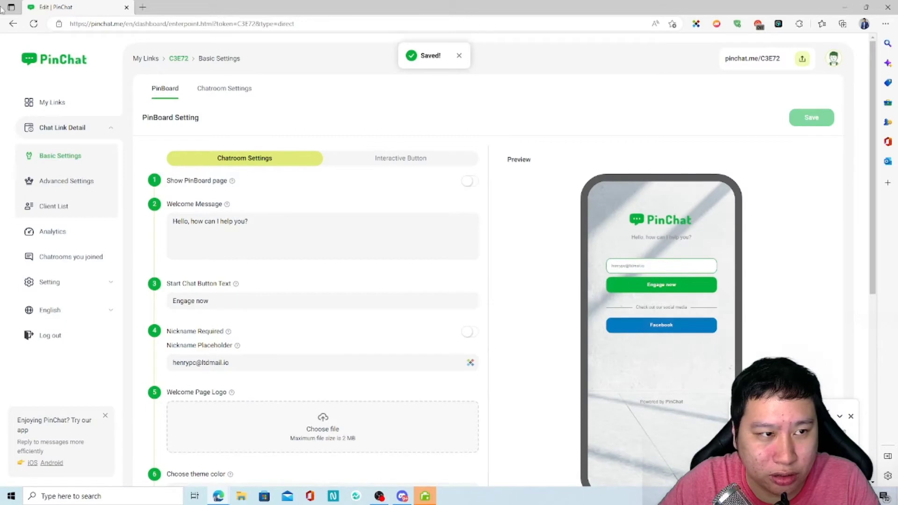
Copy the chatroom's share link and load it in a new browser tab.
click(802, 59)
click(497, 128)
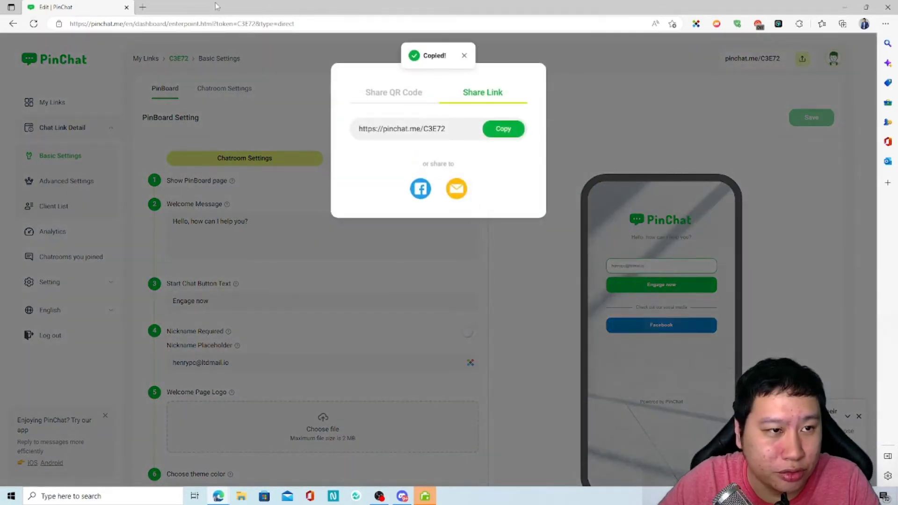
click(142, 7)
key(ctrl+v)
key(Return)
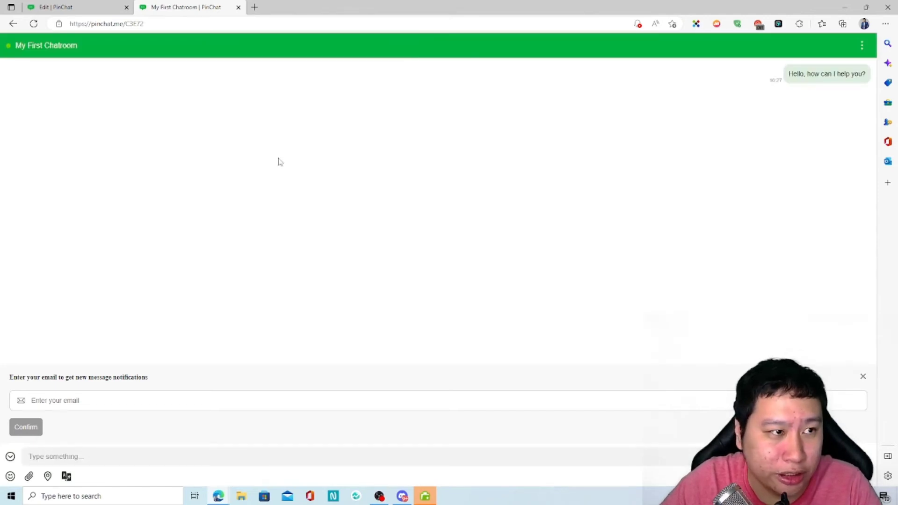
Turn Show PinBoard page back on and save the setting.
click(70, 7)
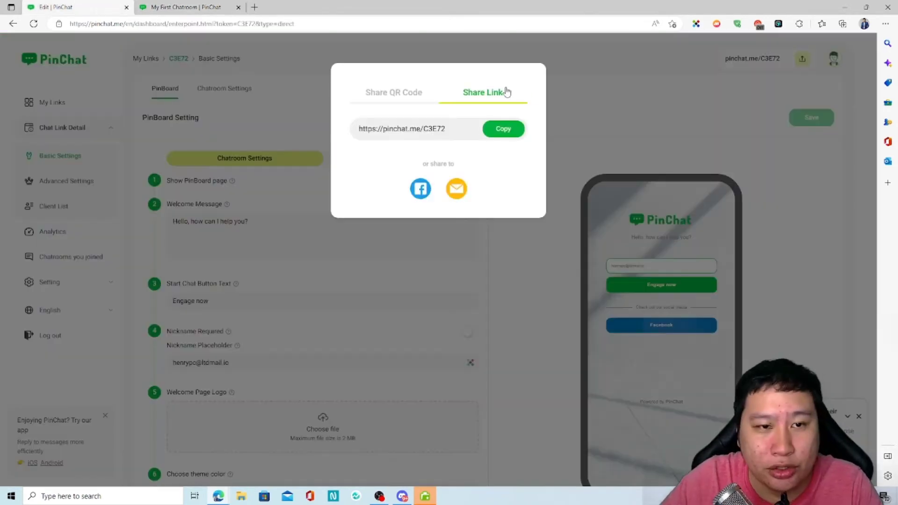
click(486, 262)
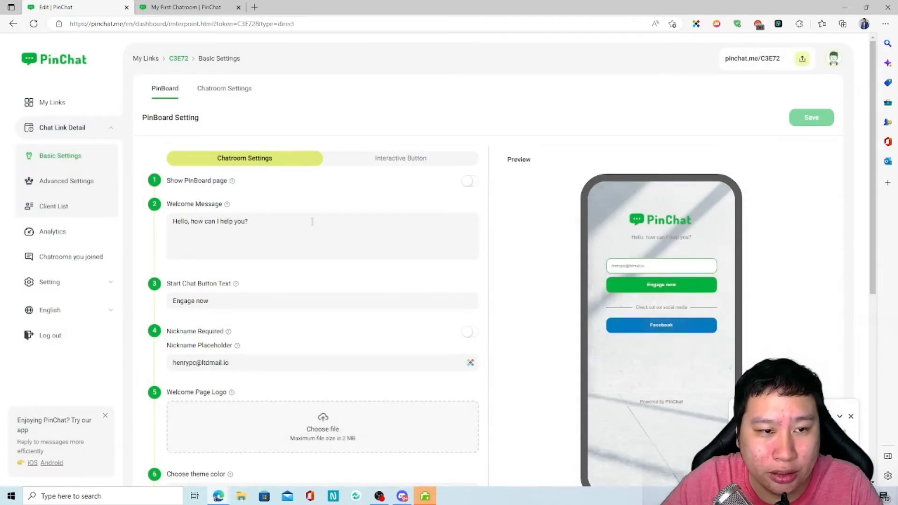
click(468, 181)
click(828, 123)
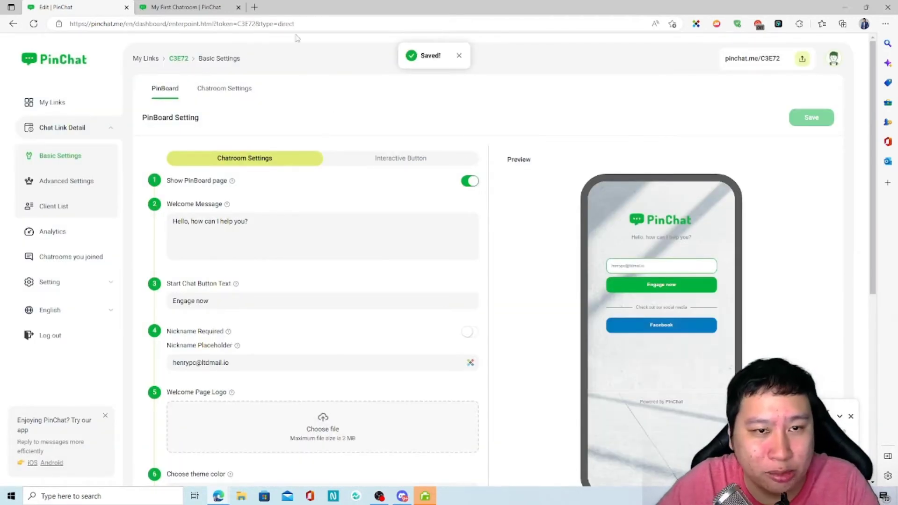
Reload the chatroom tab to check that the PinBoard page now appears.
click(209, 7)
key(F5)
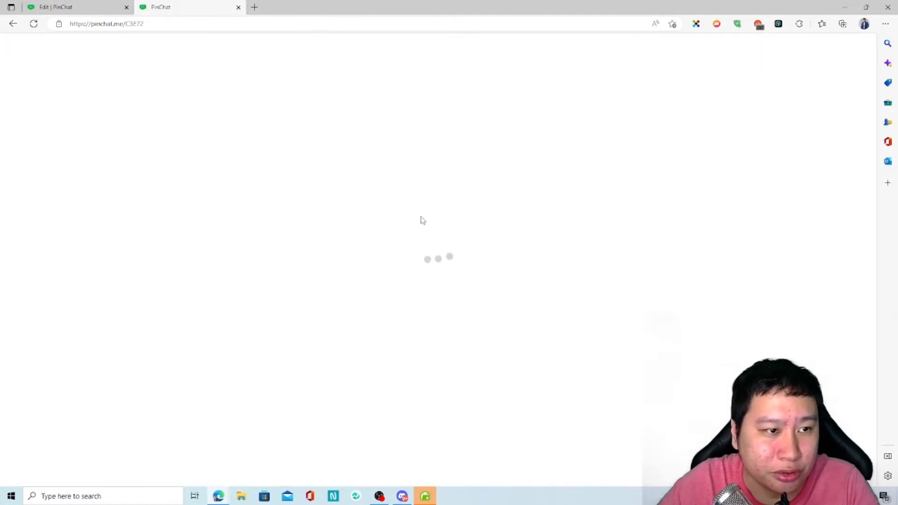
click(94, 7)
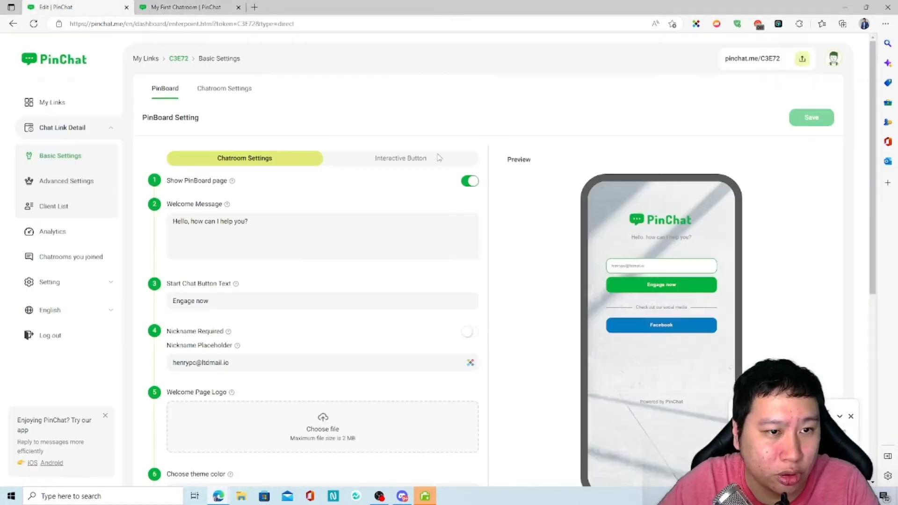
scroll(623, 203, down, 4)
scroll(623, 204, up, 3)
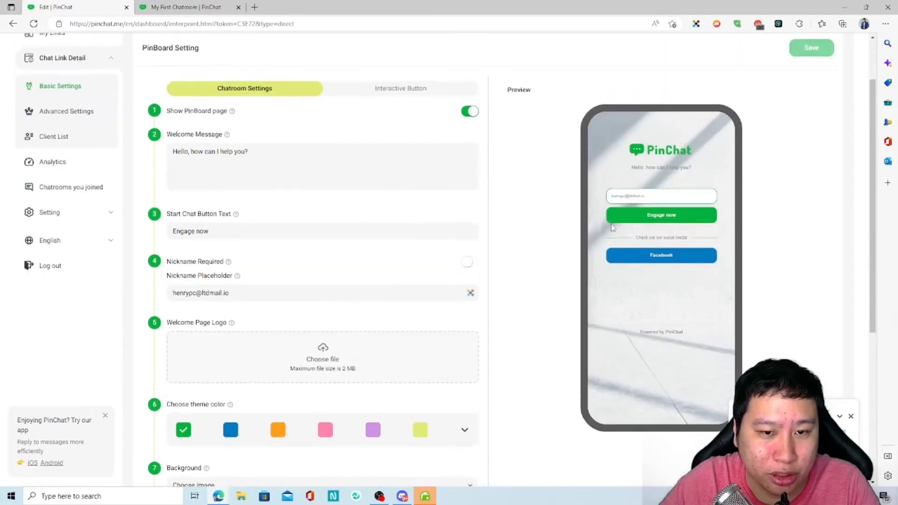
click(169, 6)
key(F5)
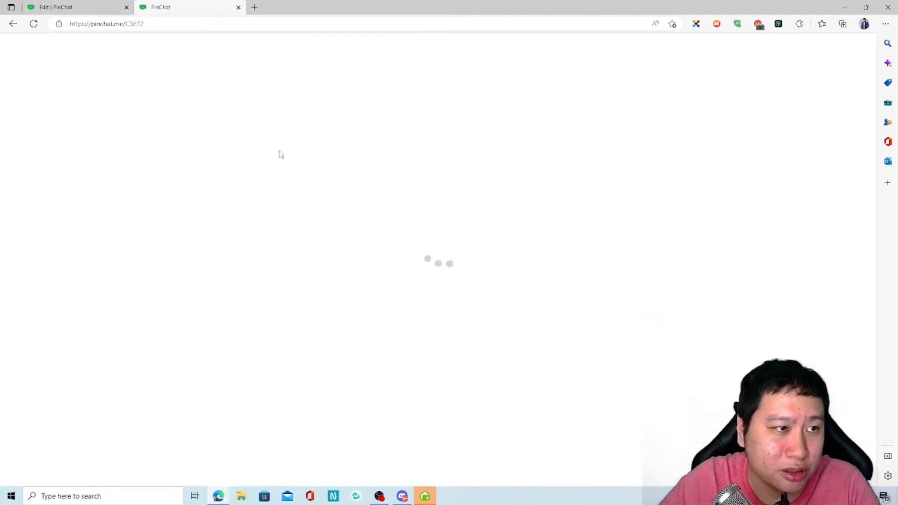
Open the chatroom link in a new InPrivate window as a fresh visitor.
click(152, 24)
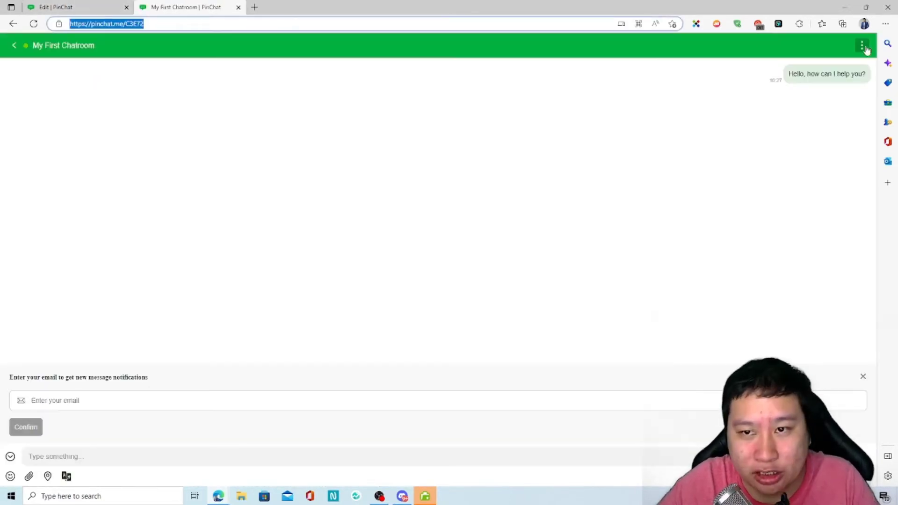
click(885, 23)
click(790, 67)
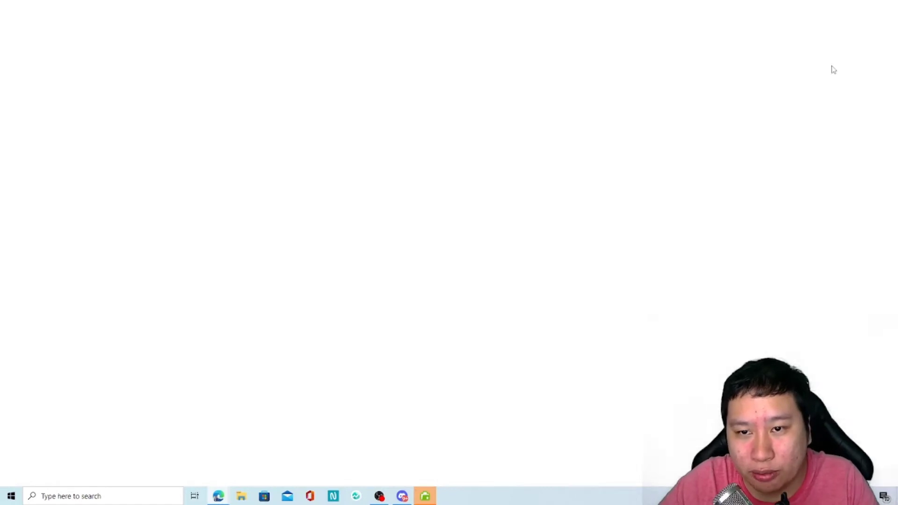
key(ctrl+v)
key(Return)
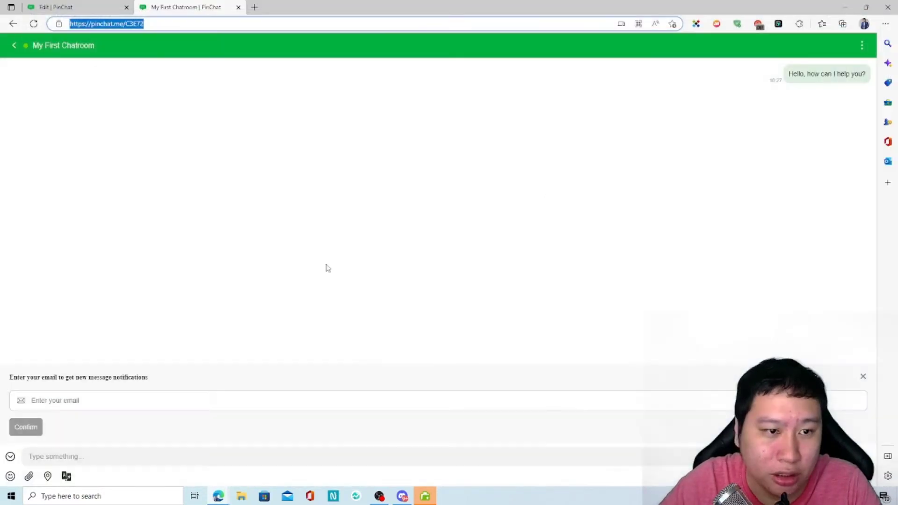
click(75, 7)
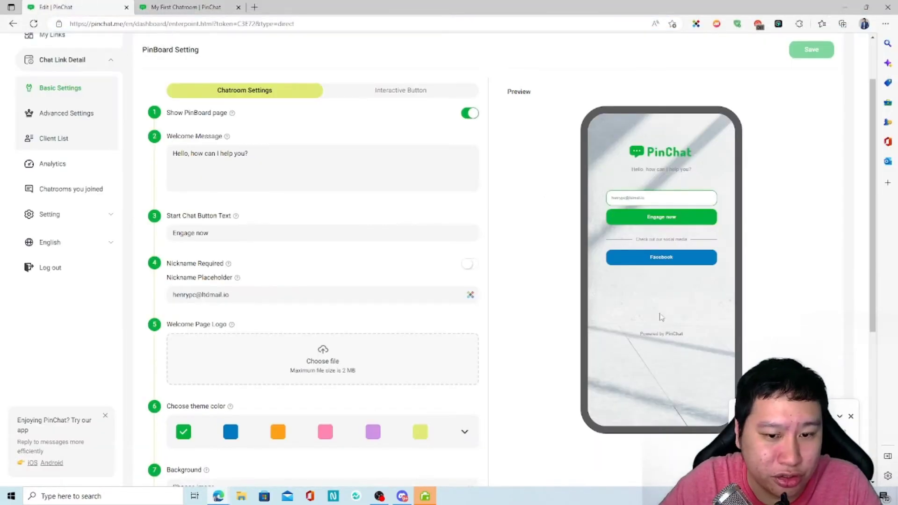
scroll(228, 292, down, 4)
scroll(241, 311, up, 6)
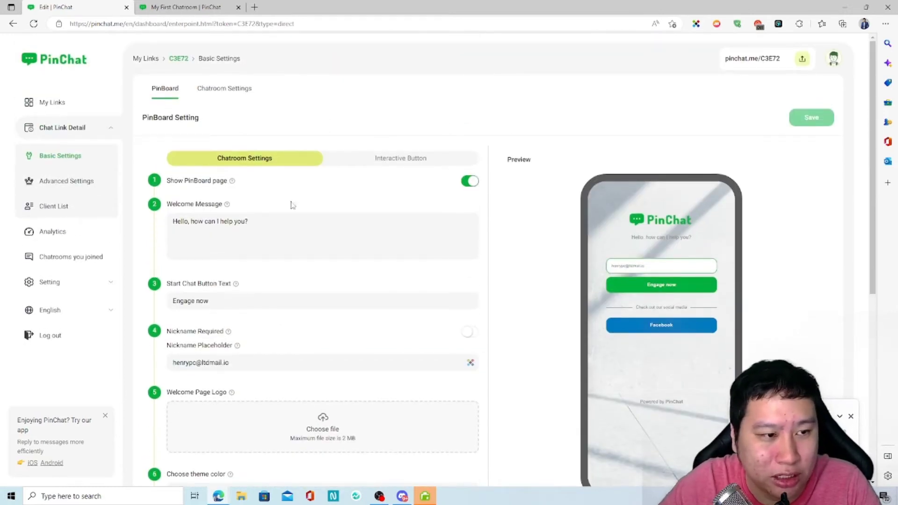
Select text in the welcome message and nickname placeholder fields.
drag(256, 224, 233, 219)
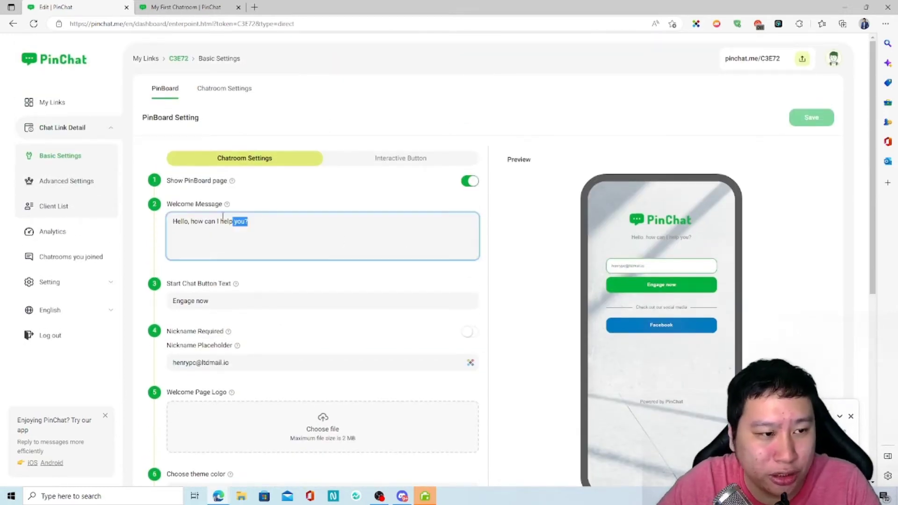
click(342, 284)
scroll(218, 300, down, 3)
scroll(218, 300, down, 2)
scroll(252, 185, up, 3)
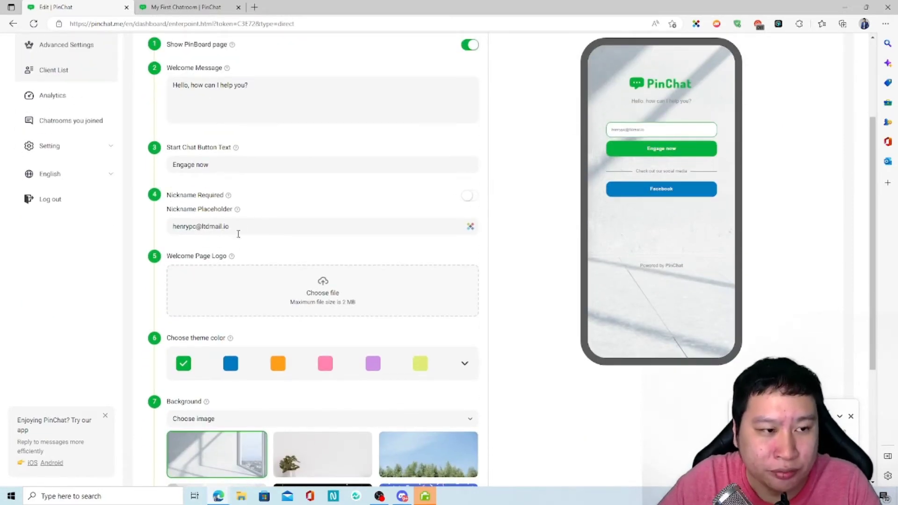
drag(268, 227, 182, 227)
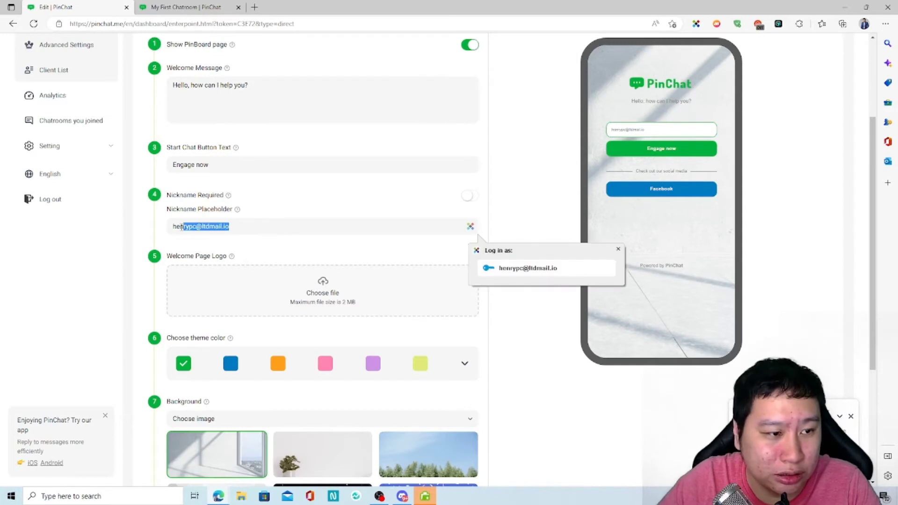
click(578, 142)
drag(237, 228, 172, 228)
click(550, 151)
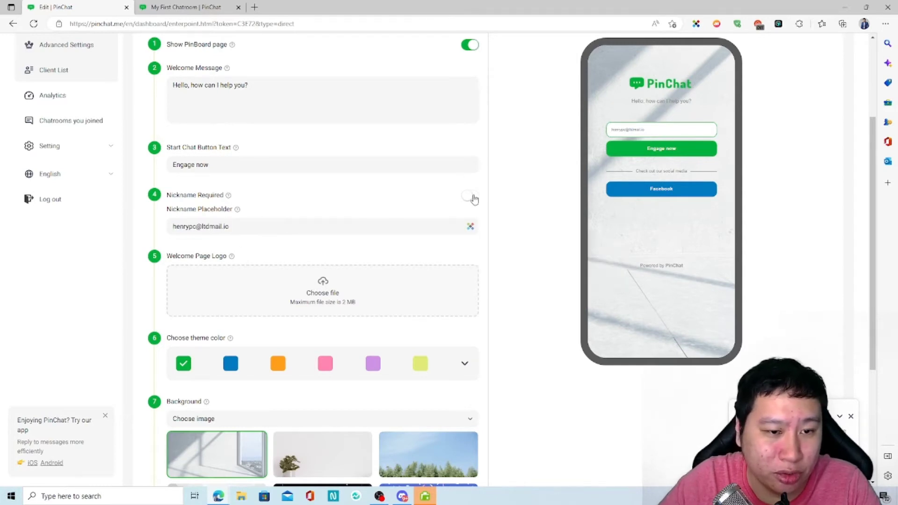
Make the nickname required and restrict it to email format.
click(468, 195)
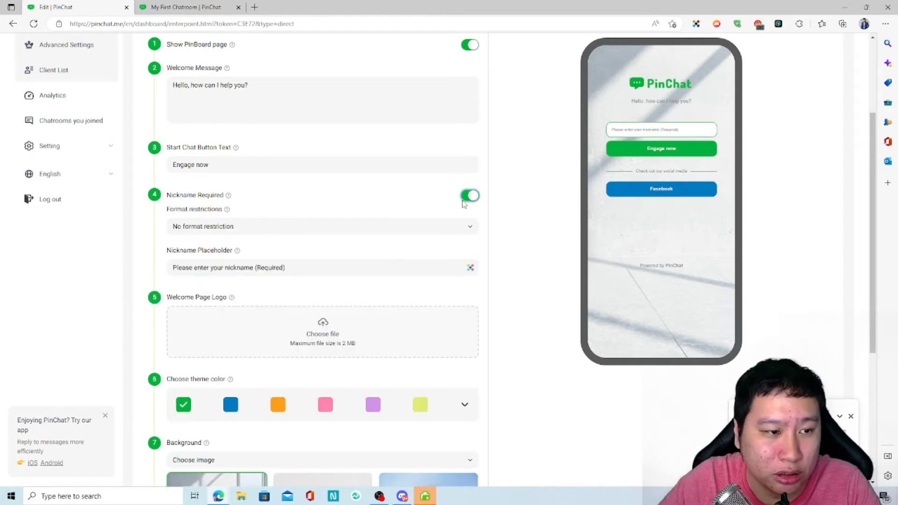
click(470, 195)
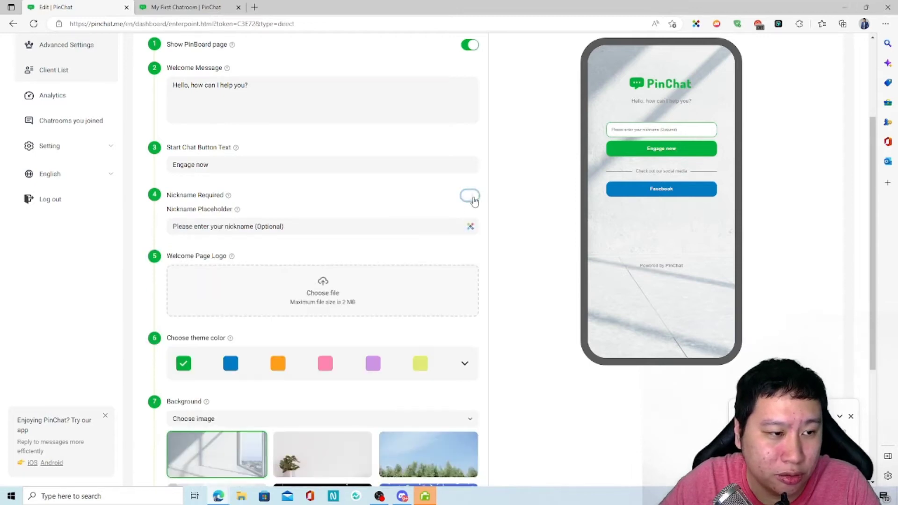
click(470, 195)
click(360, 227)
click(347, 250)
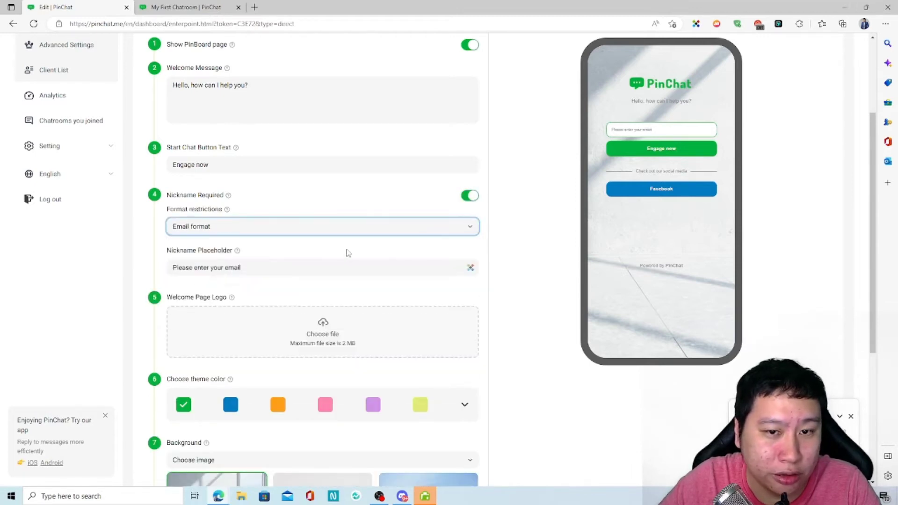
click(470, 197)
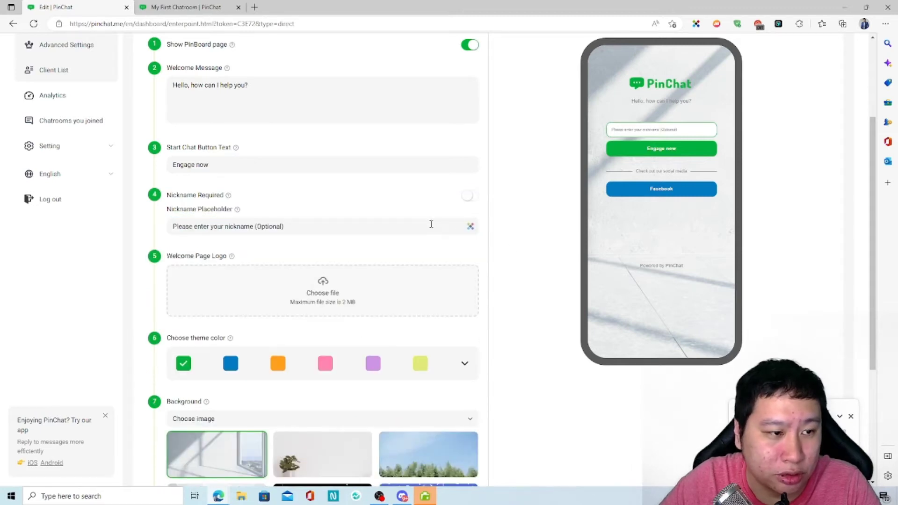
click(468, 201)
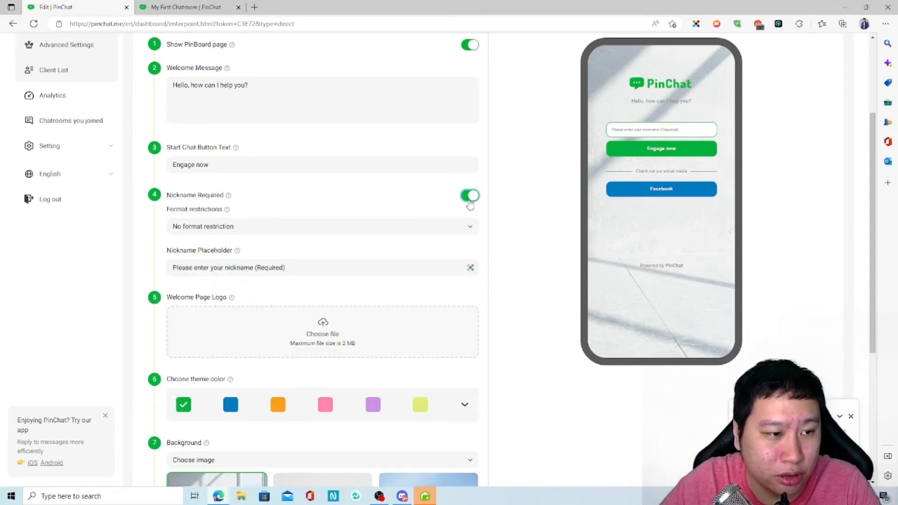
click(226, 228)
click(222, 249)
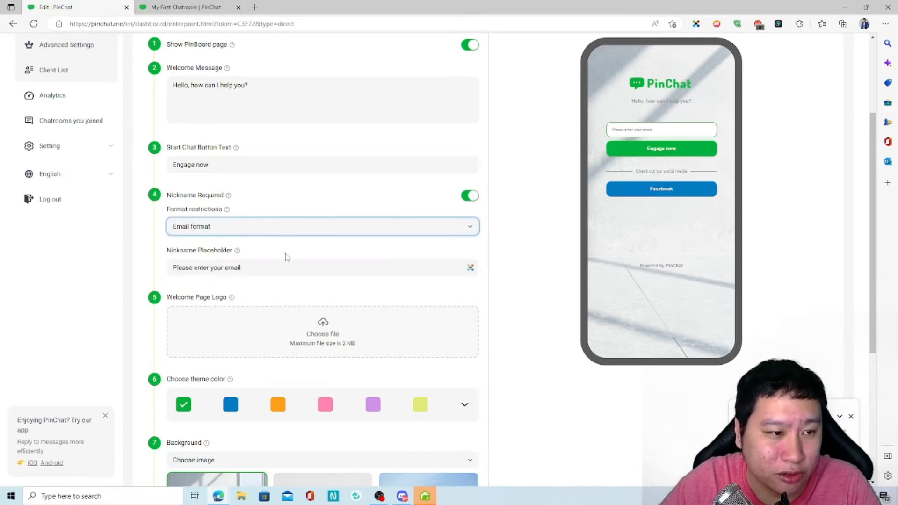
Try the social security number and alphanumeric nickname formats.
click(272, 227)
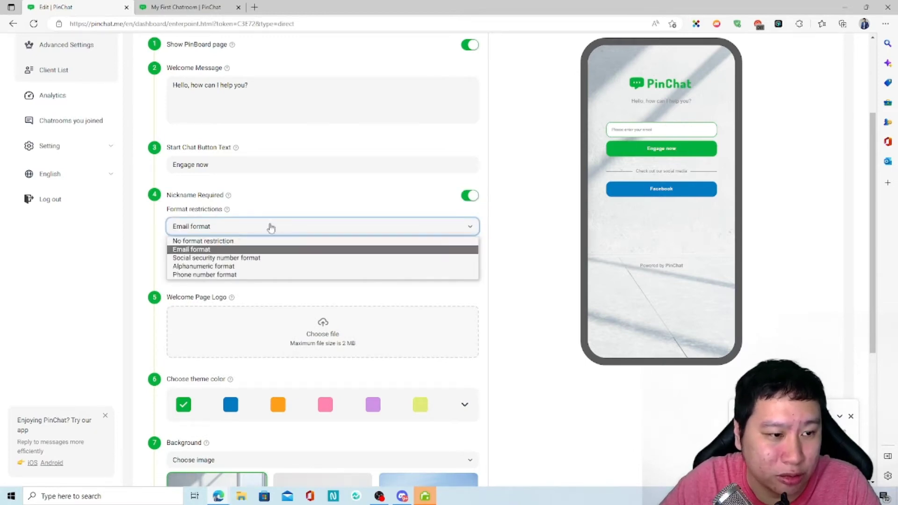
click(222, 259)
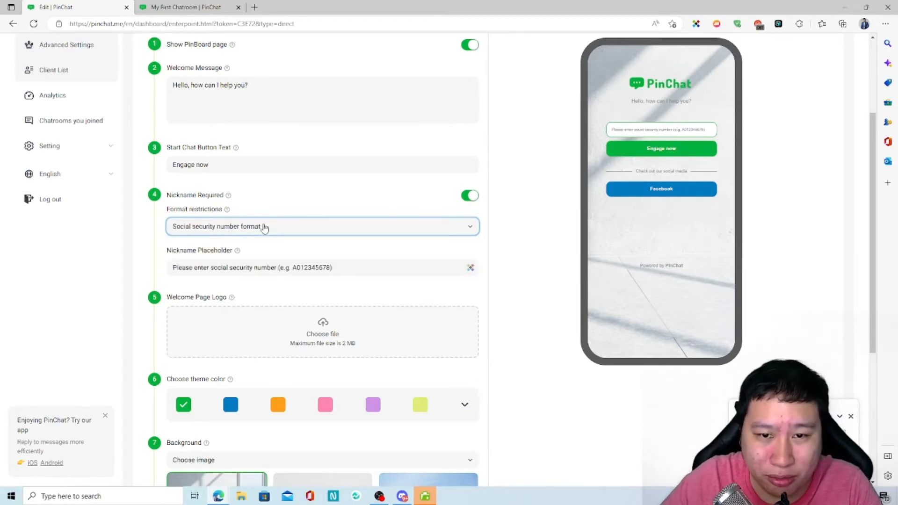
click(265, 228)
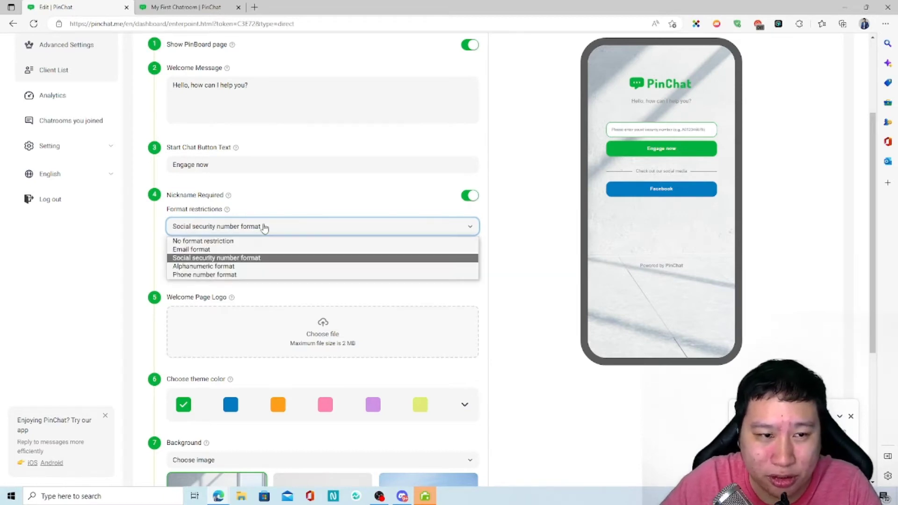
click(212, 267)
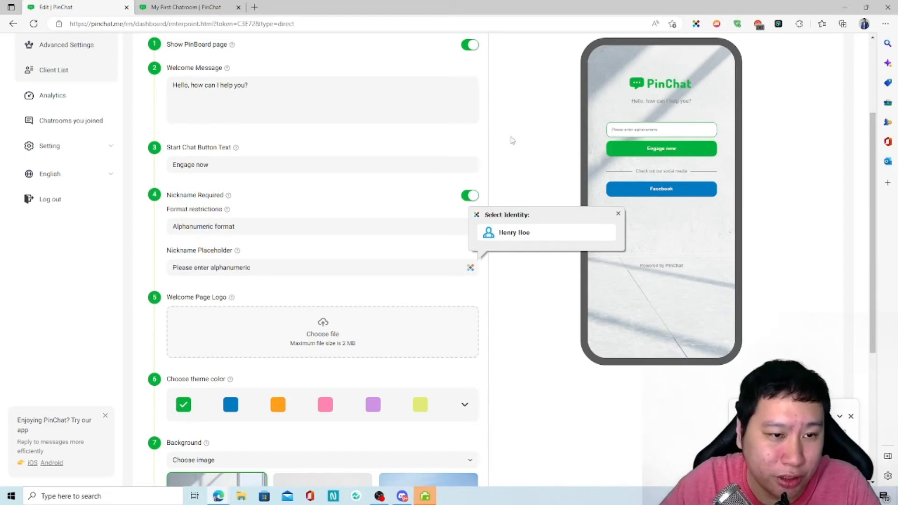
double_click(522, 129)
click(516, 169)
click(248, 227)
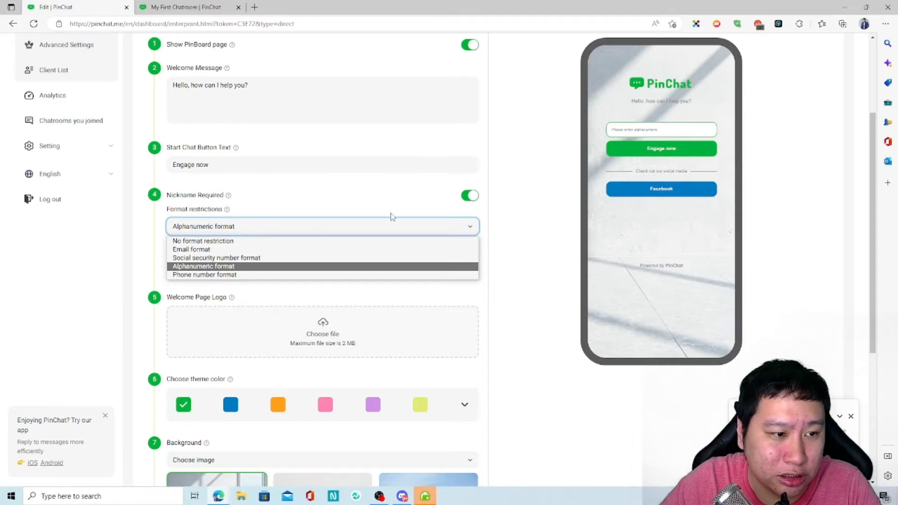
click(485, 194)
Try phone number format, then choose No format restriction and make the nickname optional.
drag(257, 271, 212, 272)
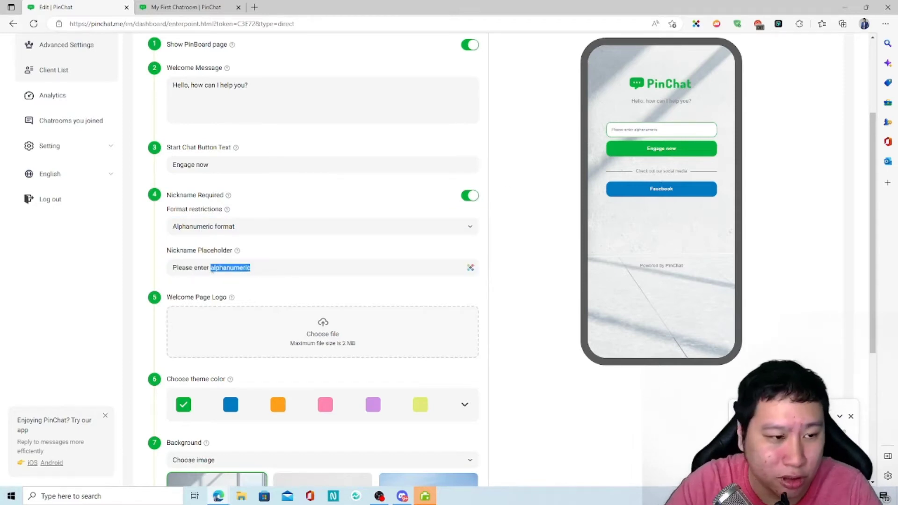
click(246, 229)
click(223, 273)
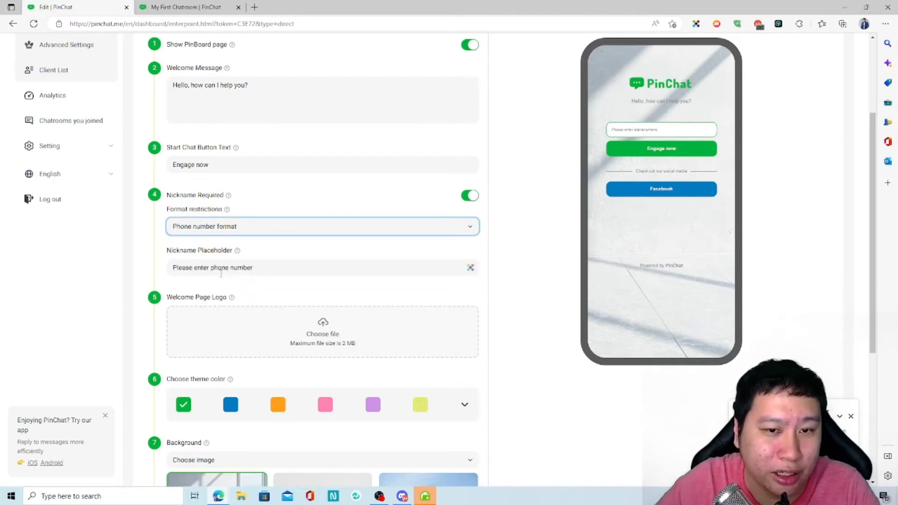
click(246, 229)
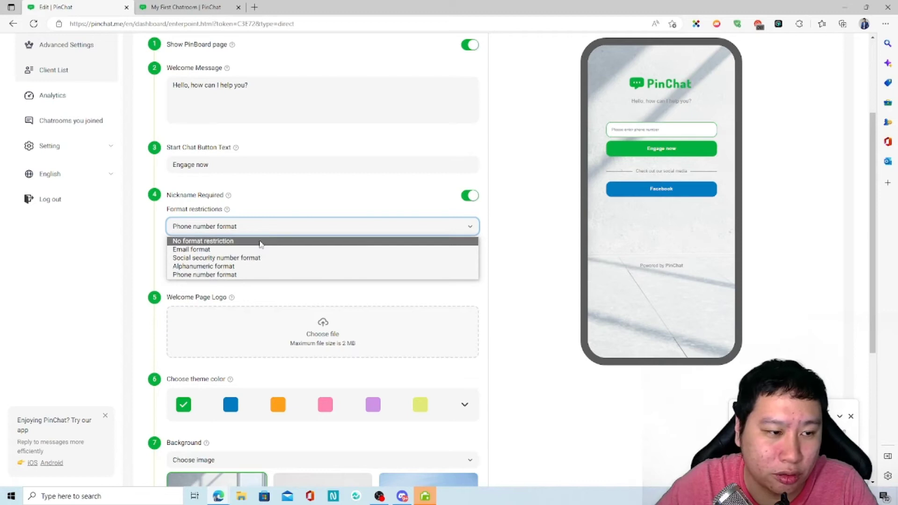
click(285, 241)
click(469, 196)
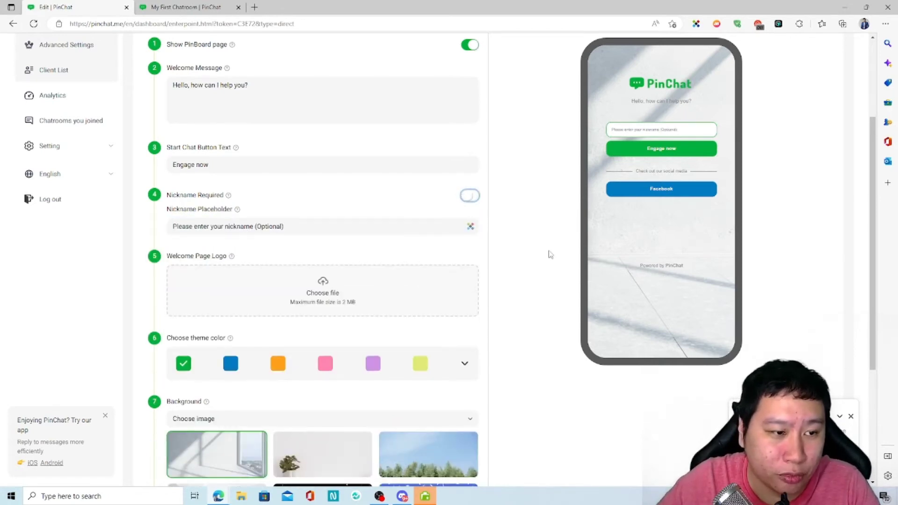
Turn Remove 'Powered by PinChat' on, then off again to keep the footer.
scroll(240, 246, down, 4)
scroll(472, 276, up, 4)
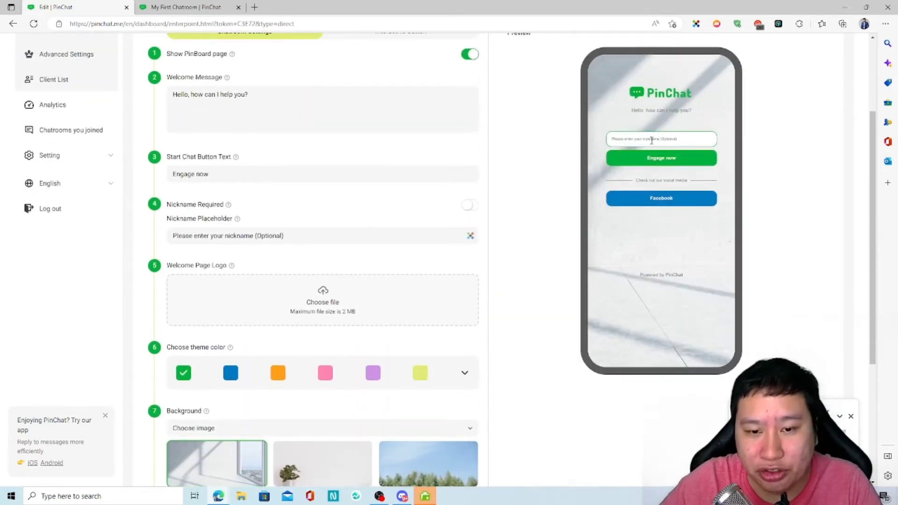
scroll(313, 372, down, 4)
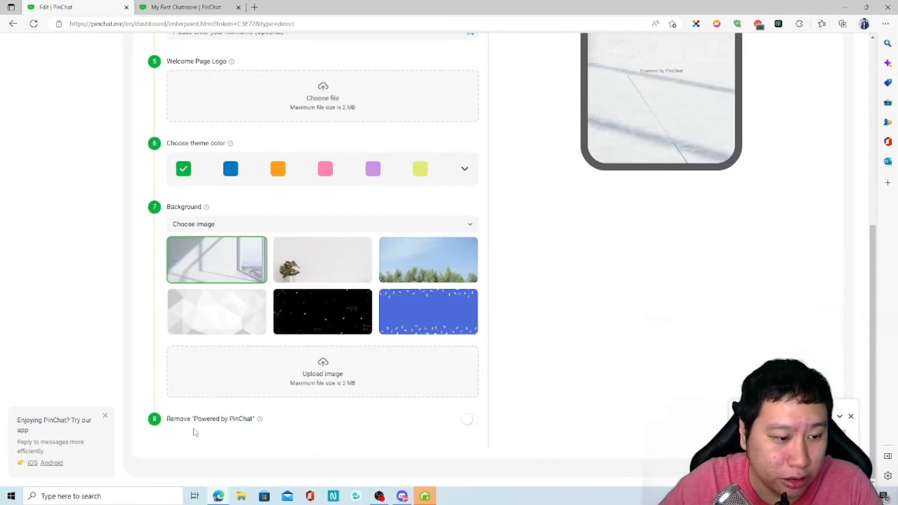
click(466, 419)
scroll(453, 426, up, 4)
scroll(451, 428, down, 4)
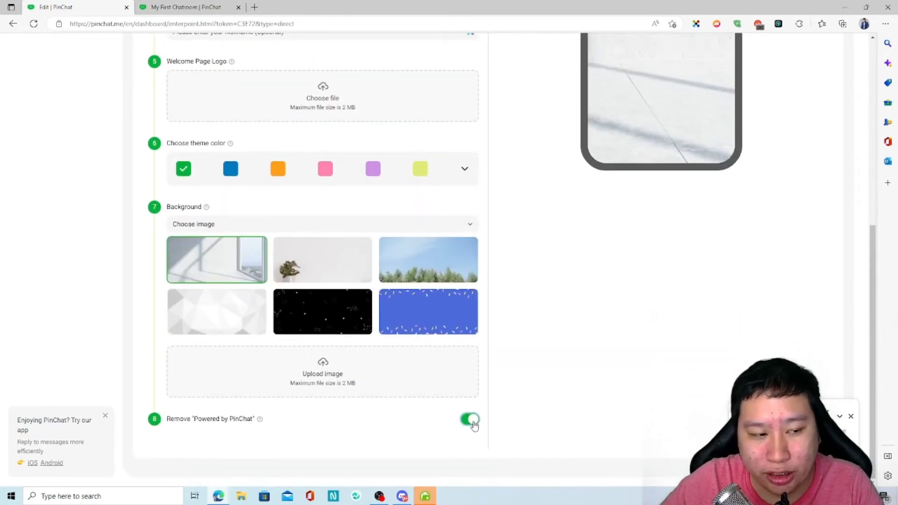
click(473, 422)
scroll(518, 401, up, 7)
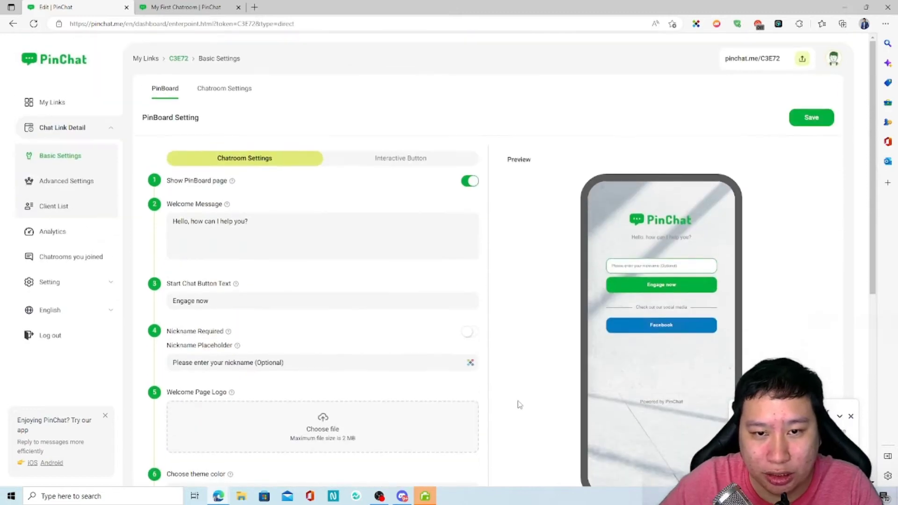
scroll(517, 403, down, 5)
scroll(517, 403, up, 4)
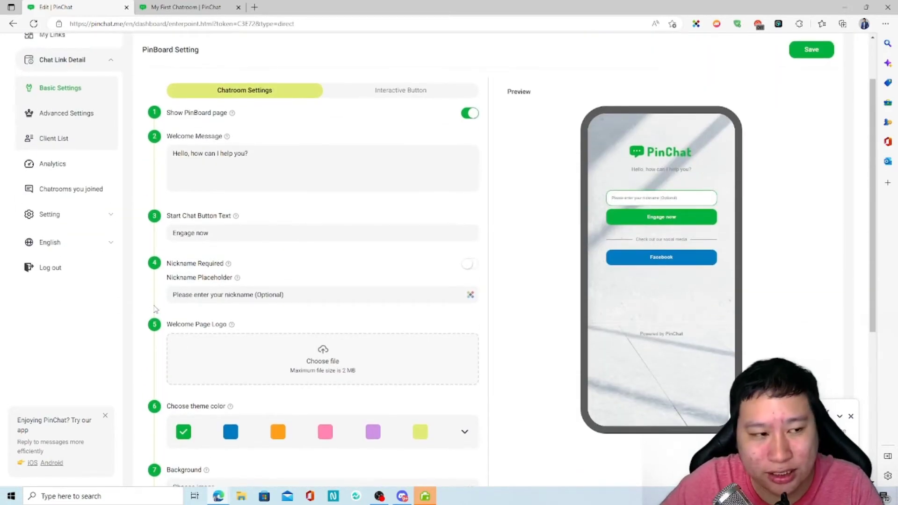
scroll(256, 301, down, 4)
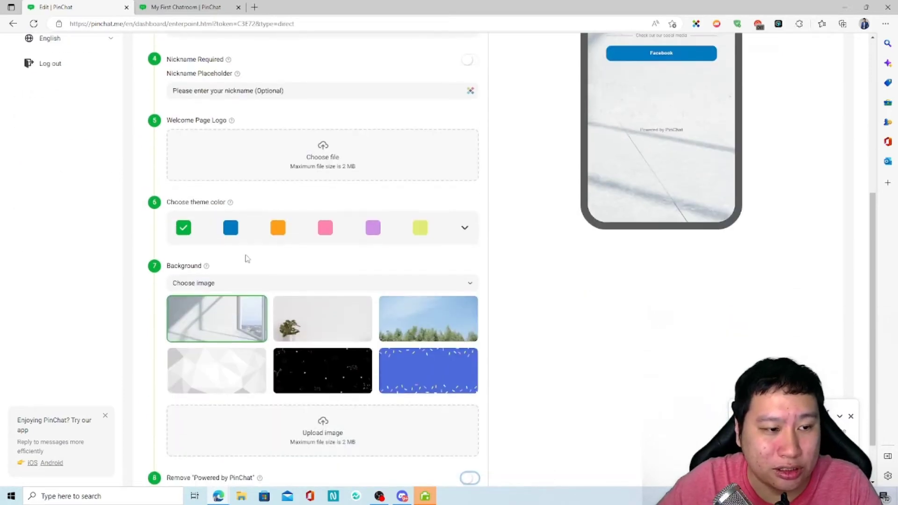
scroll(248, 258, up, 3)
scroll(230, 360, down, 2)
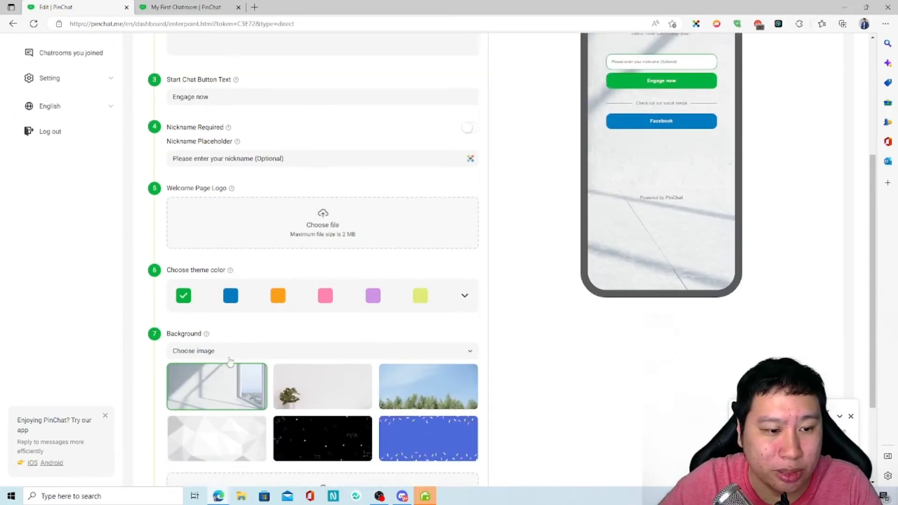
scroll(327, 355, up, 2)
scroll(70, 177, up, 2)
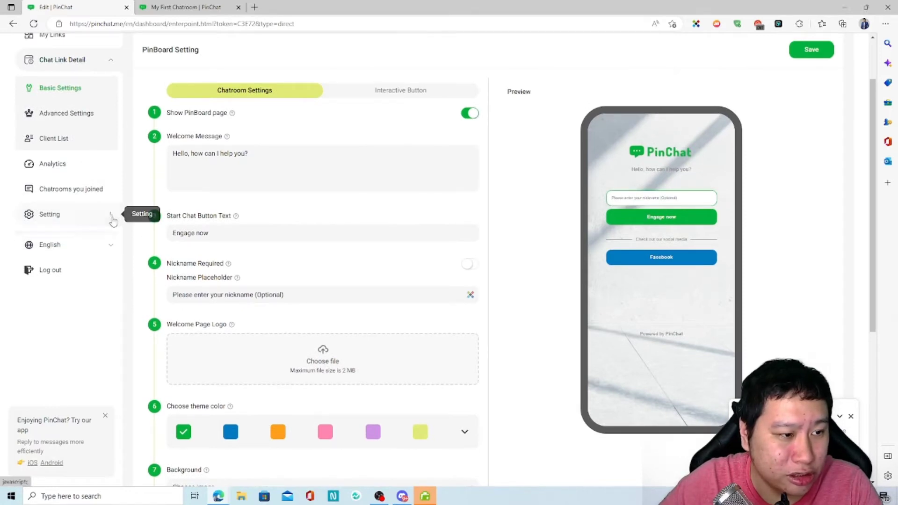
Expand and collapse the account settings submenu and select the chat link text.
click(111, 218)
click(112, 218)
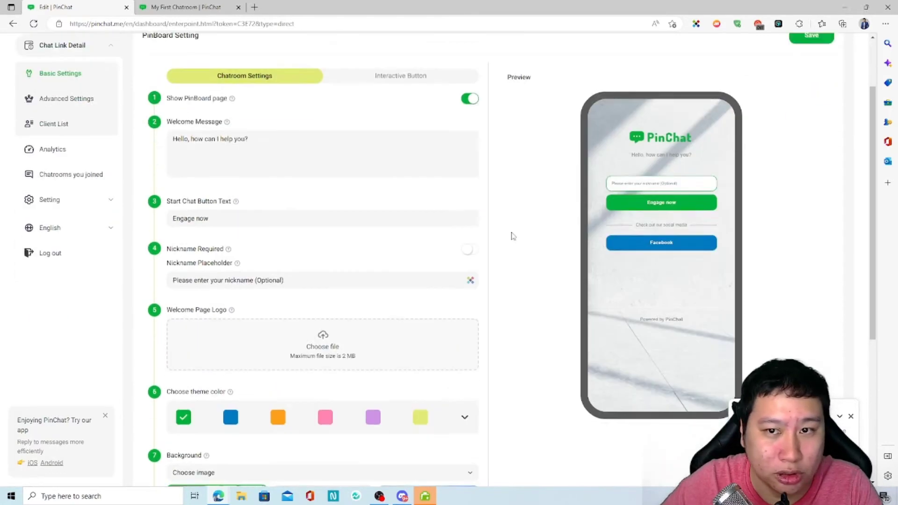
scroll(511, 238, up, 2)
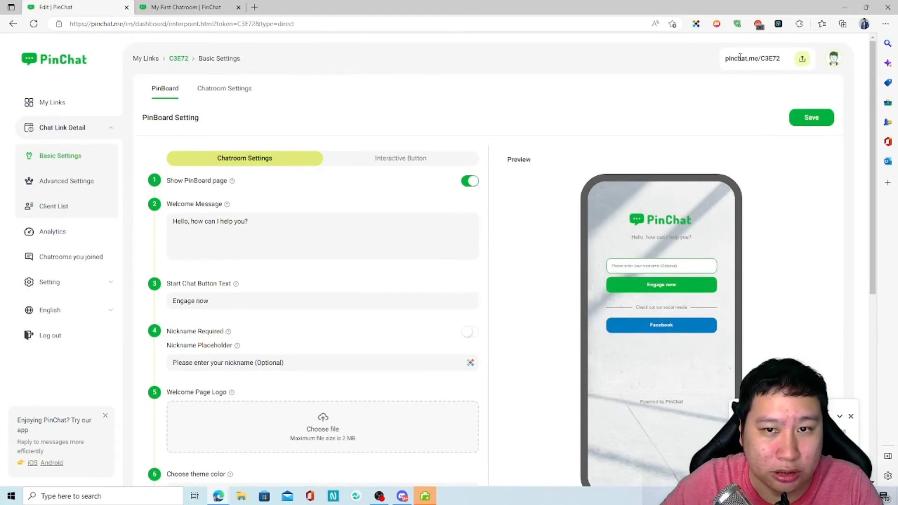
drag(724, 60, 749, 61)
click(509, 134)
scroll(406, 238, down, 6)
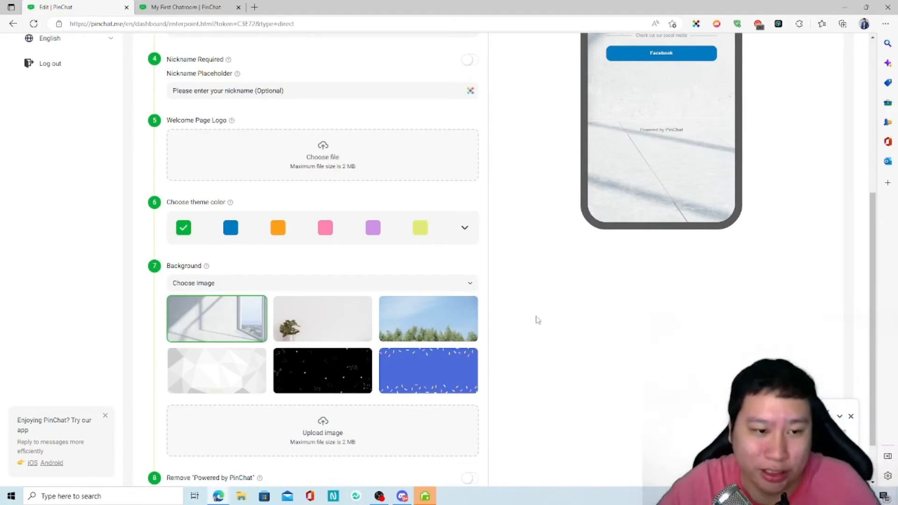
scroll(533, 322, down, 1)
scroll(529, 326, up, 4)
scroll(188, 277, down, 3)
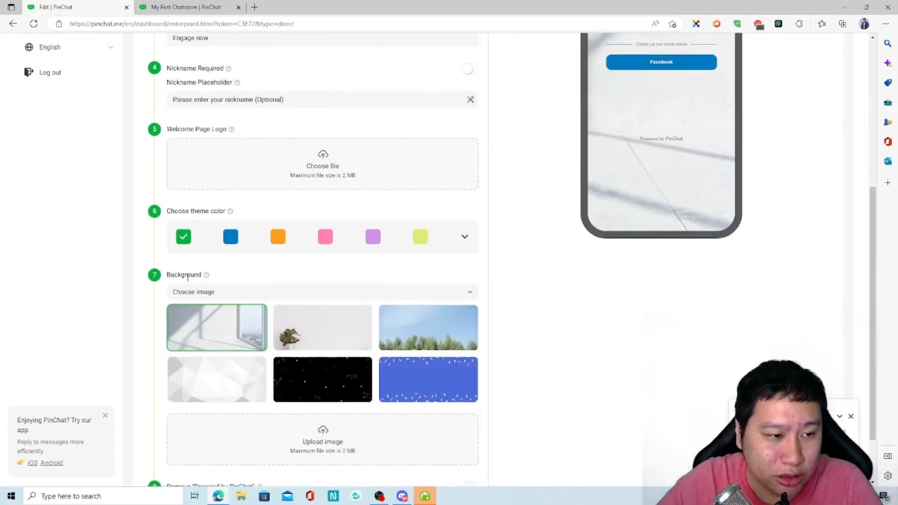
scroll(227, 240, up, 3)
scroll(234, 271, down, 4)
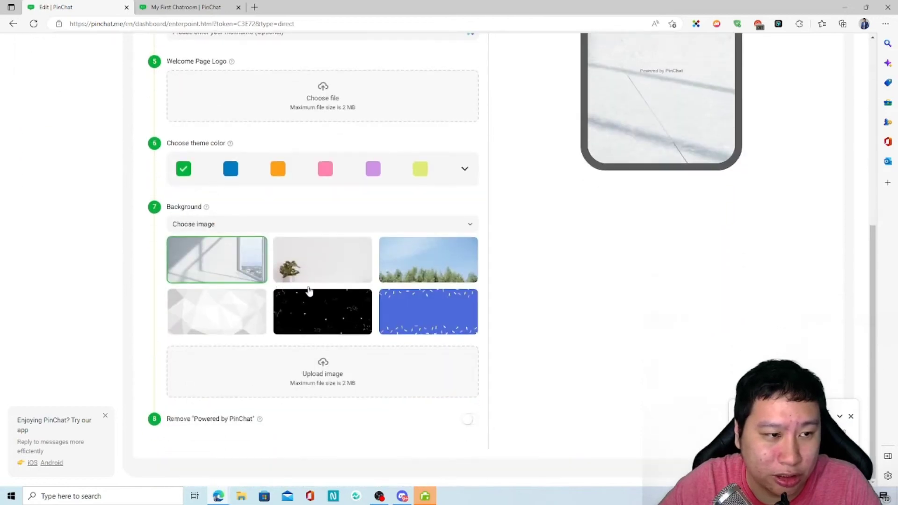
scroll(243, 303, up, 3)
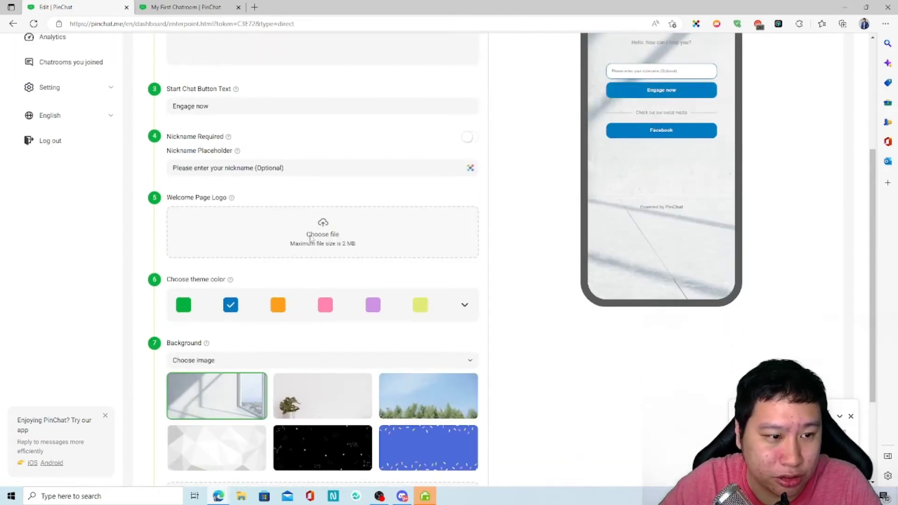
Switch the chatroom theme colour to orange, then back to green.
click(279, 306)
click(184, 305)
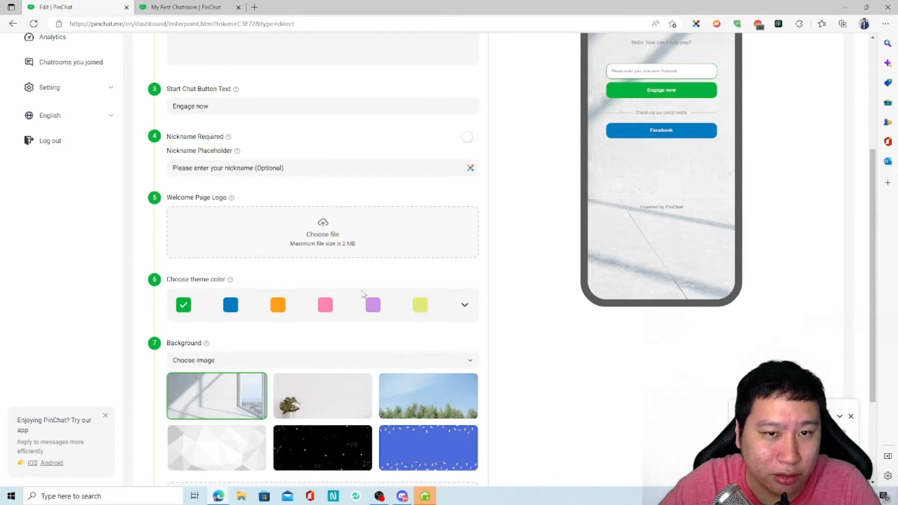
scroll(513, 295, down, 3)
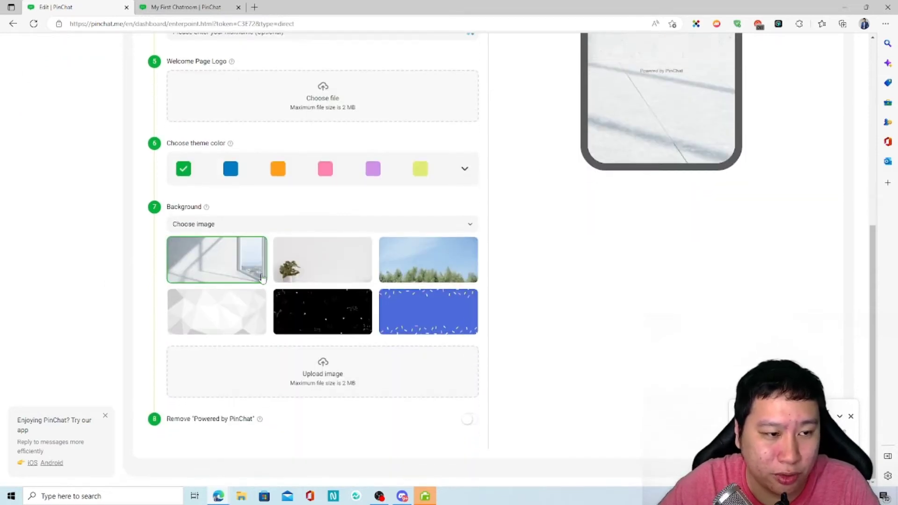
scroll(280, 299, up, 1)
scroll(280, 299, up, 2)
scroll(290, 327, down, 2)
Try the tree, black starry, plant and blue confetti backgrounds, settling on white geometric.
click(414, 321)
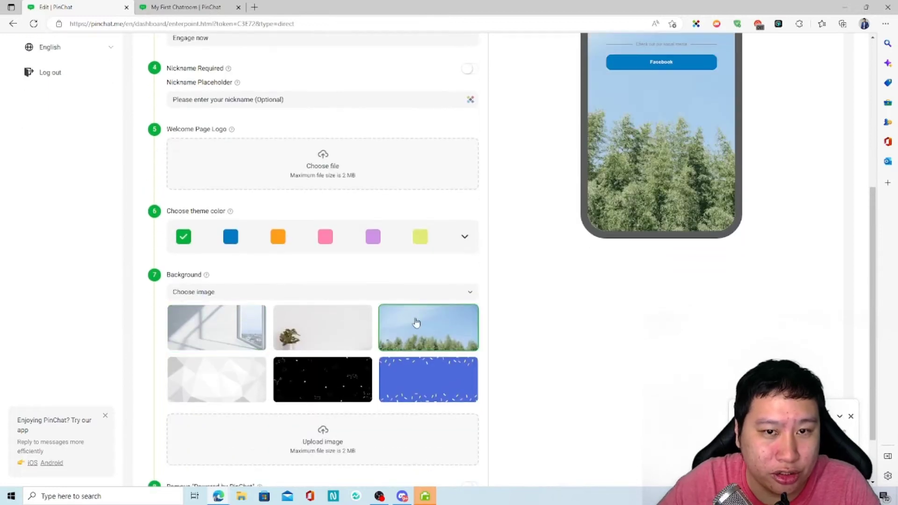
scroll(546, 345, up, 5)
scroll(546, 345, down, 5)
click(355, 311)
click(329, 268)
click(424, 318)
scroll(419, 345, up, 5)
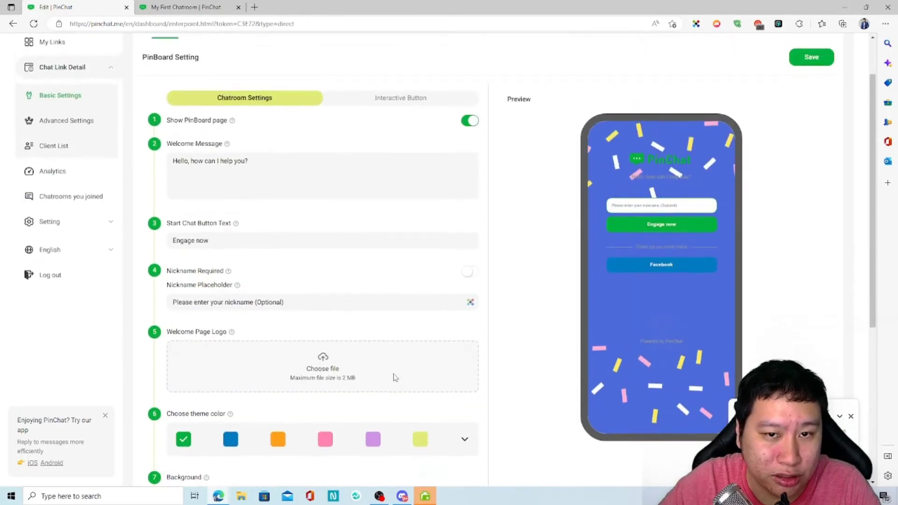
scroll(395, 375, down, 4)
click(187, 373)
scroll(256, 320, up, 5)
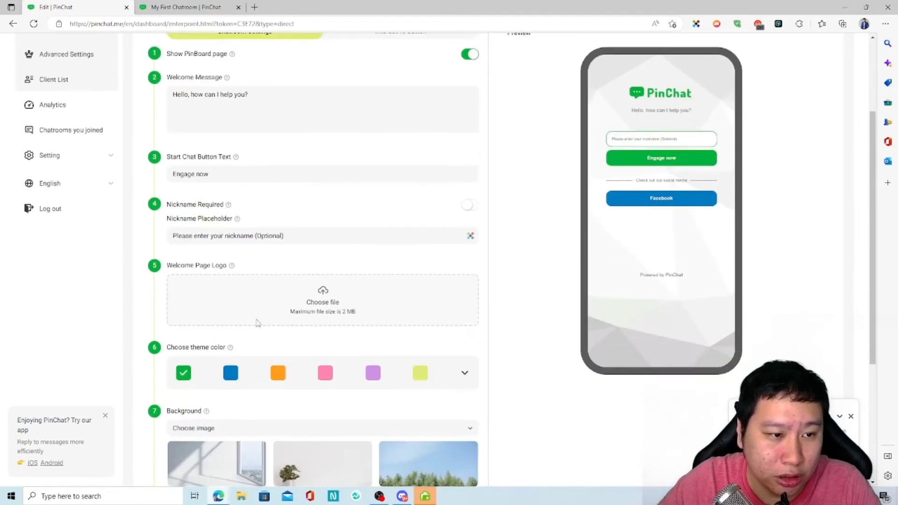
click(418, 158)
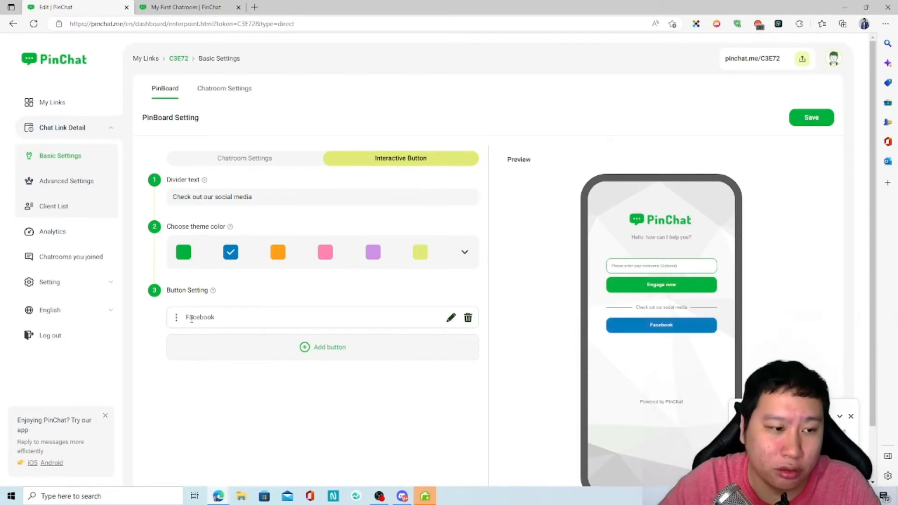
Add a new interactive button and start typing 'Instagram' as its title.
double_click(331, 348)
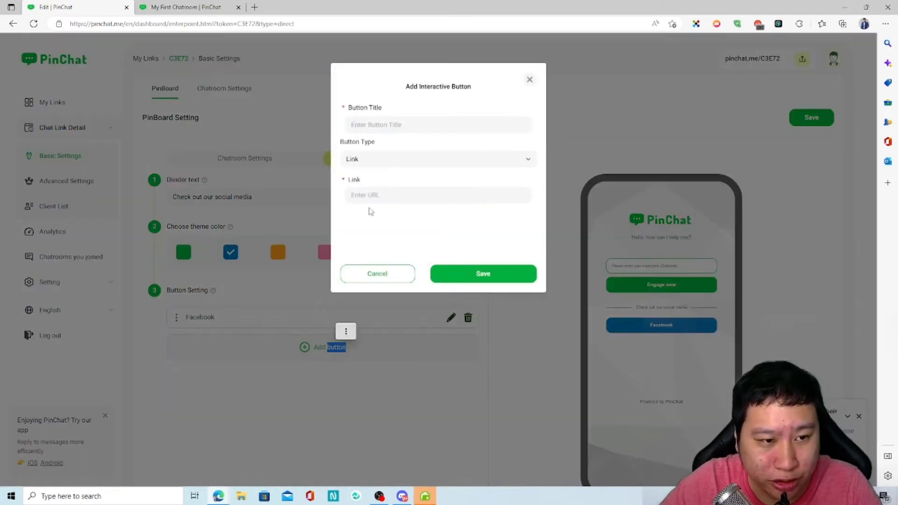
click(391, 122)
text(Inte)
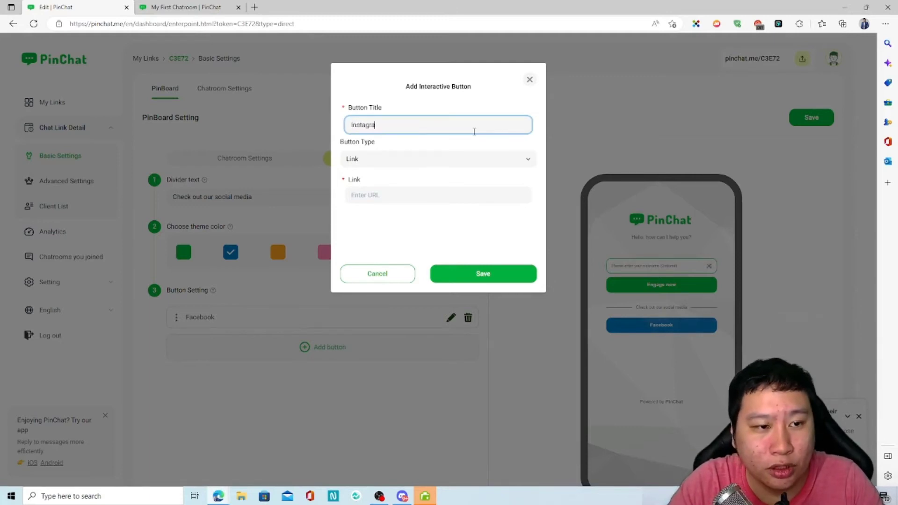
Search for 'camera emoji' in a new browser tab.
click(246, 7)
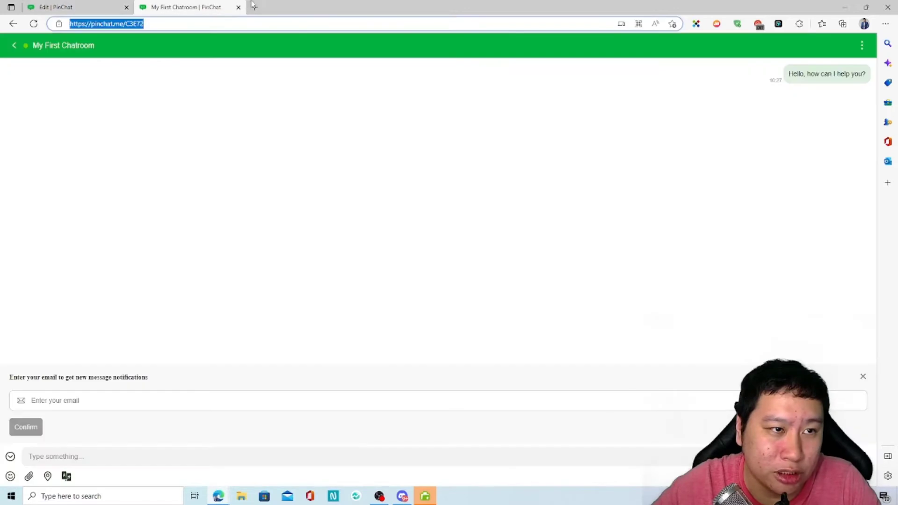
click(254, 7)
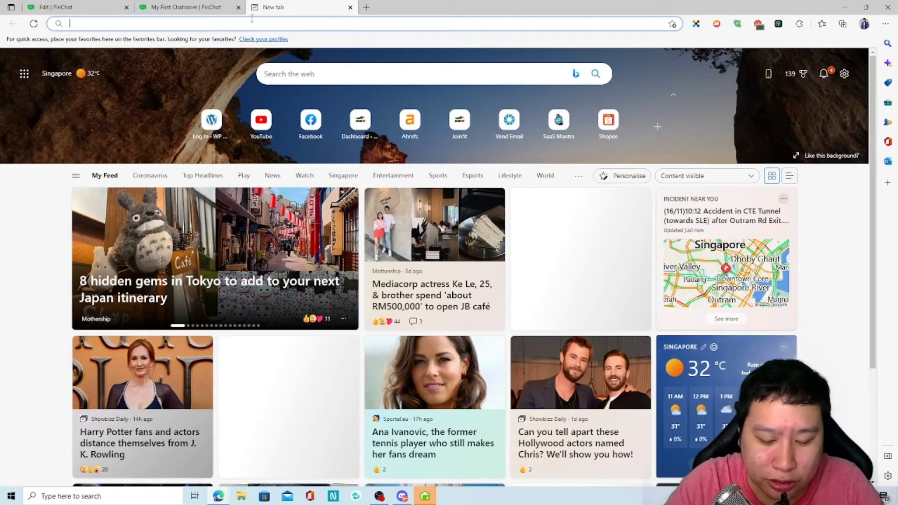
text(camera emoji)
key(Return)
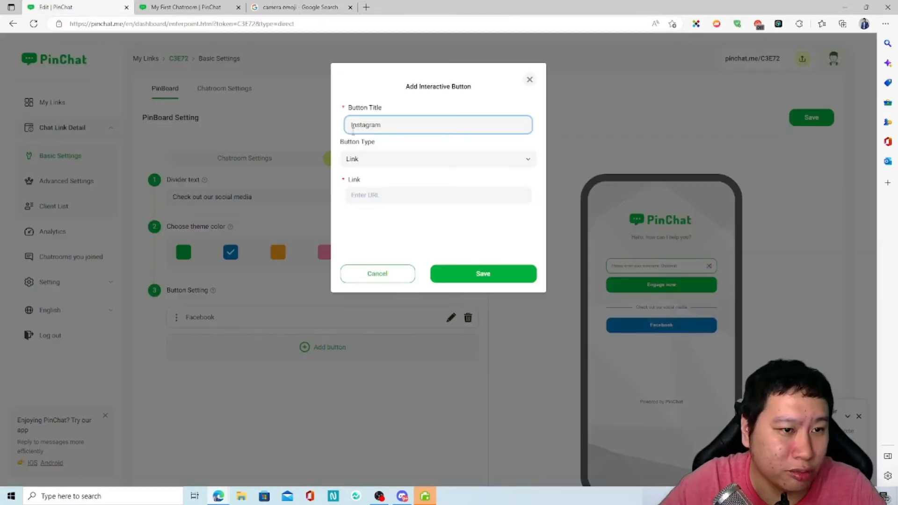
Prefix the Instagram button title with the camera emoji, enter its URL, add and save.
text(📷)
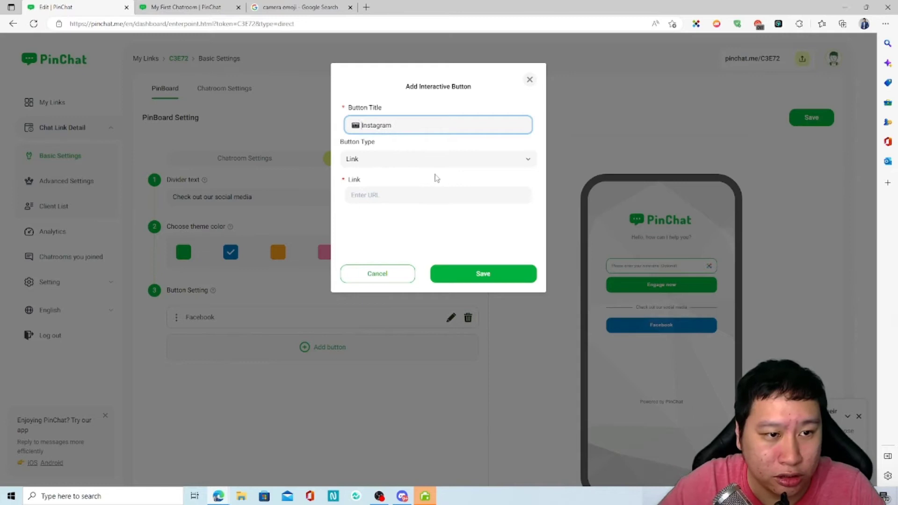
click(410, 190)
text(https://instagram.com/decisivema)
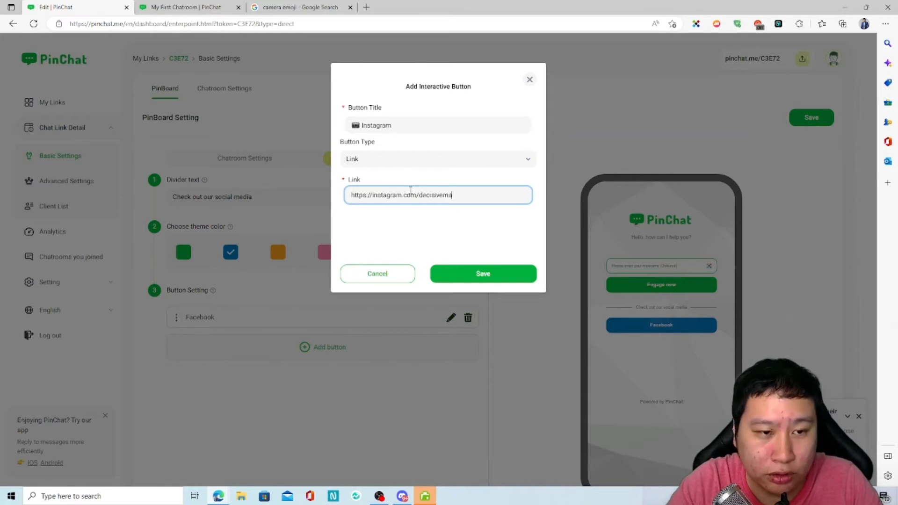
click(475, 273)
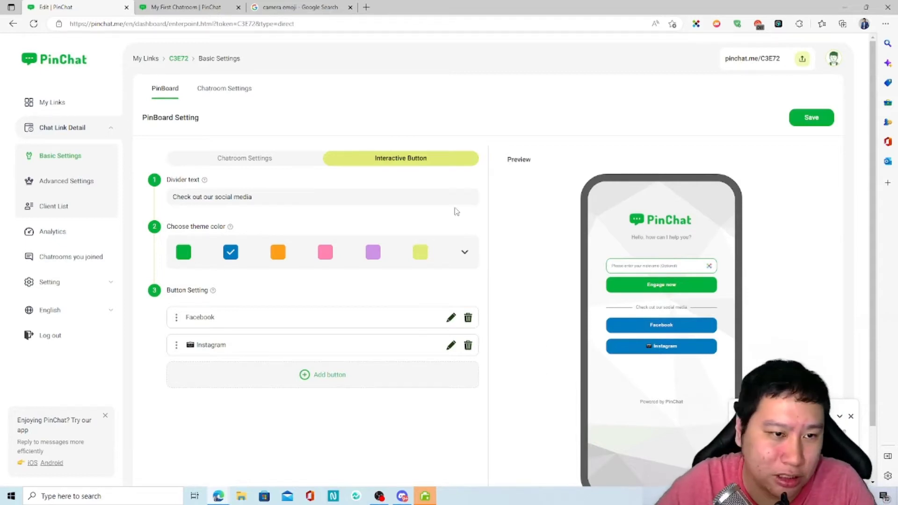
click(808, 123)
Check the live chatroom, then open the chat link in a private window to preview it.
click(196, 7)
click(106, 9)
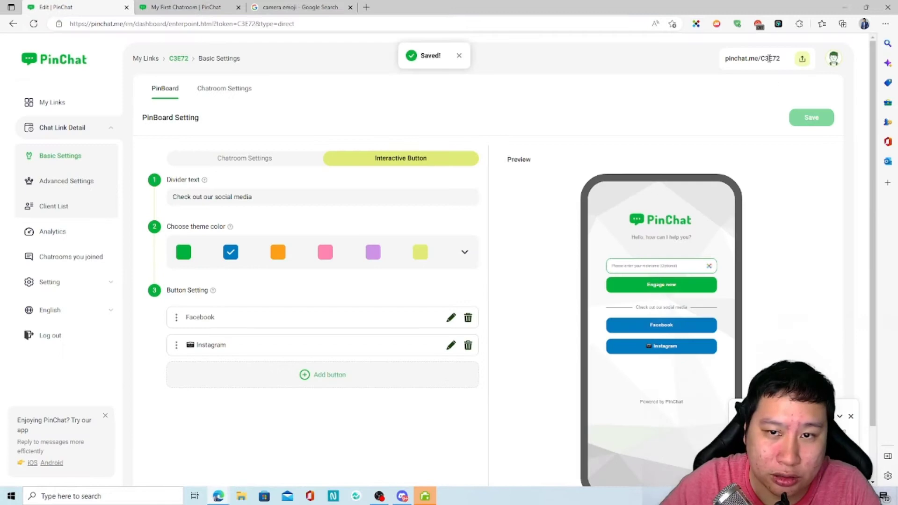
drag(779, 58, 718, 65)
key(ctrl+c)
click(885, 23)
click(822, 70)
key(ctrl+v)
key(Return)
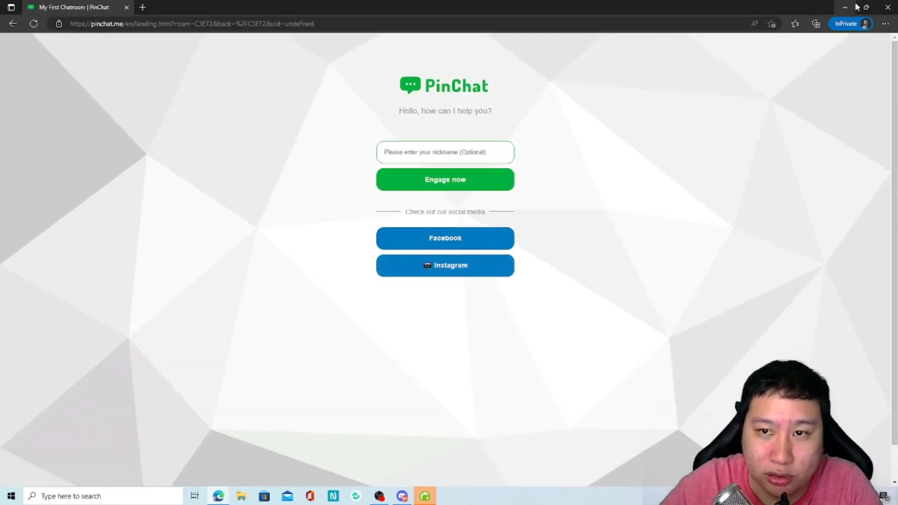
click(855, 7)
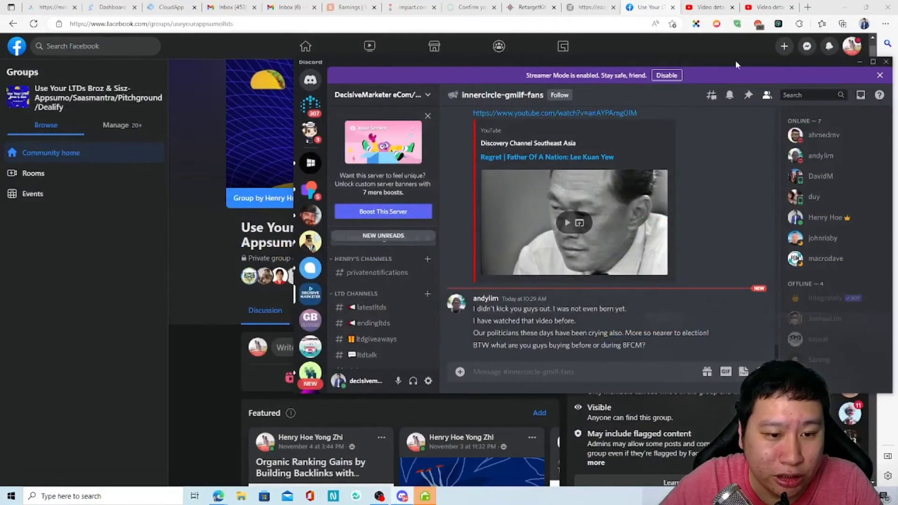
Close the Discord window and open Edge's browsing history.
click(859, 61)
click(885, 23)
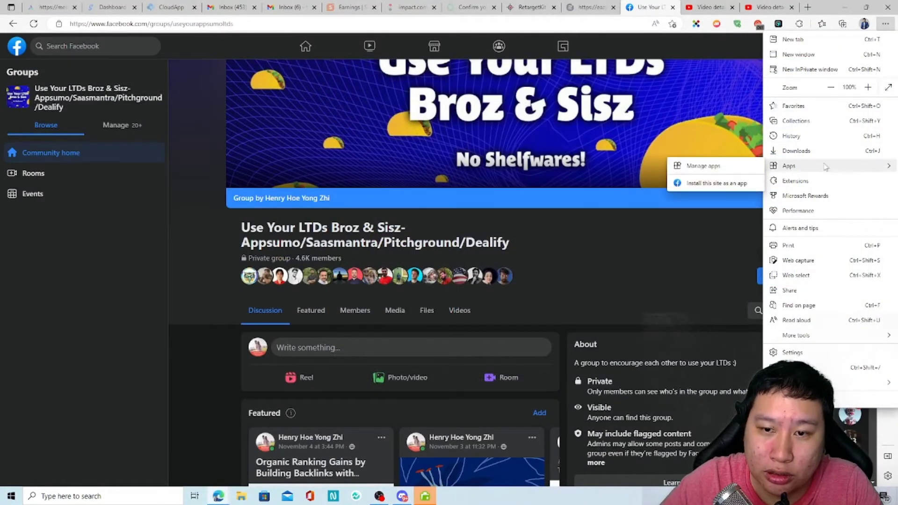
click(811, 139)
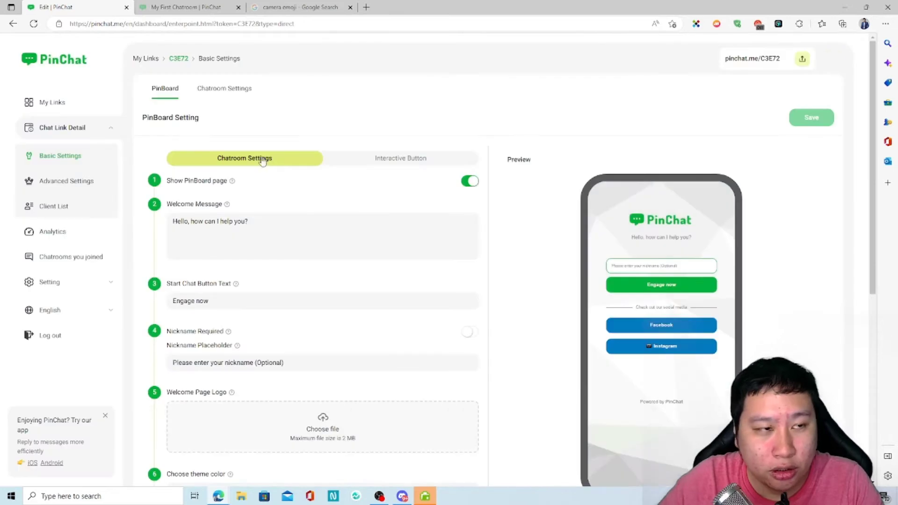
Peek at the chatroom link settings, then return to the PinBoard welcome page settings.
scroll(616, 321, down, 3)
scroll(616, 322, up, 3)
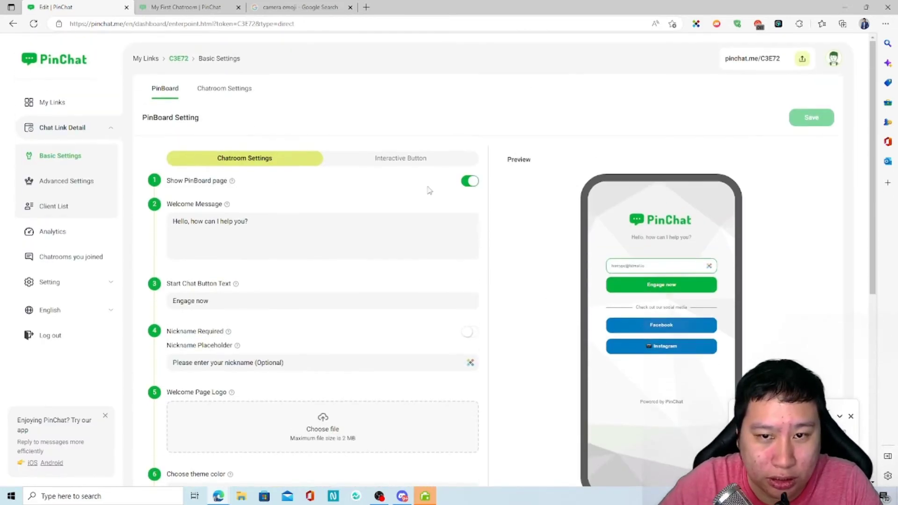
click(225, 88)
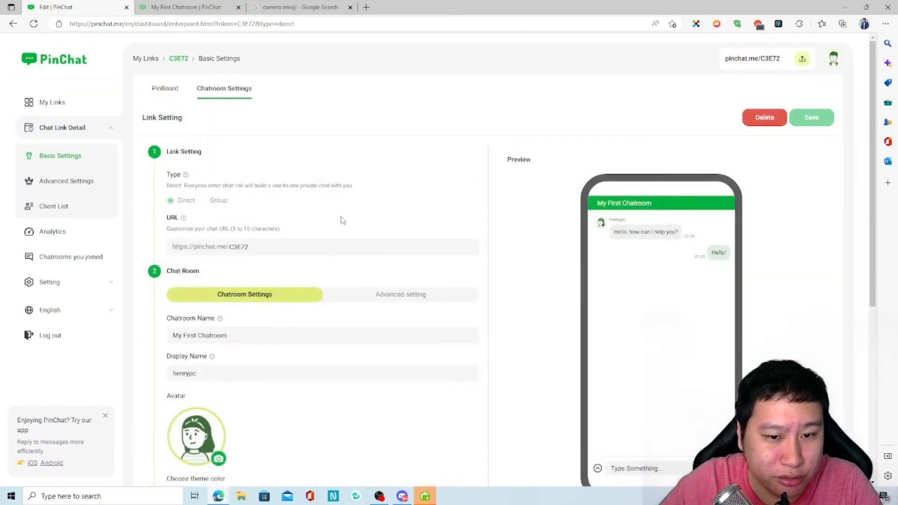
click(155, 86)
In the interactive button settings, try orange, purple, orange, blue, then yellow for the social buttons.
scroll(318, 365, down, 5)
scroll(318, 366, up, 5)
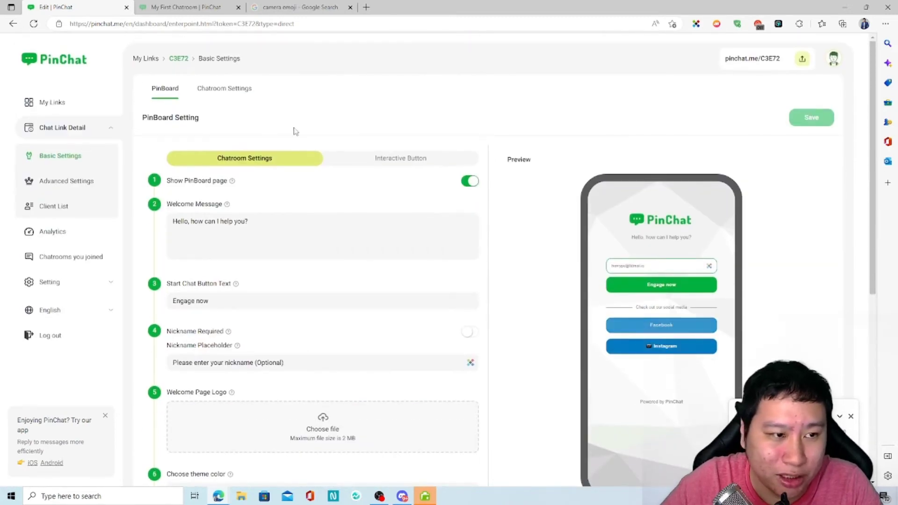
click(395, 158)
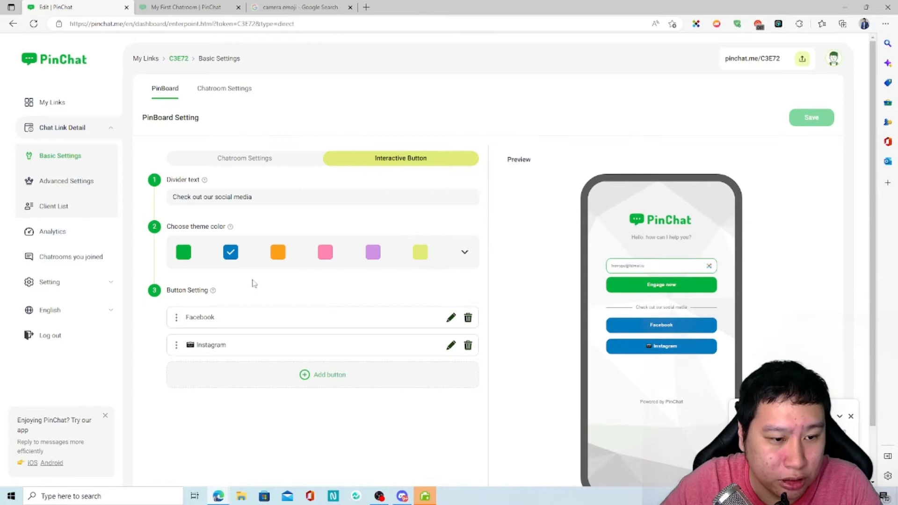
click(281, 252)
click(372, 254)
click(277, 252)
click(226, 251)
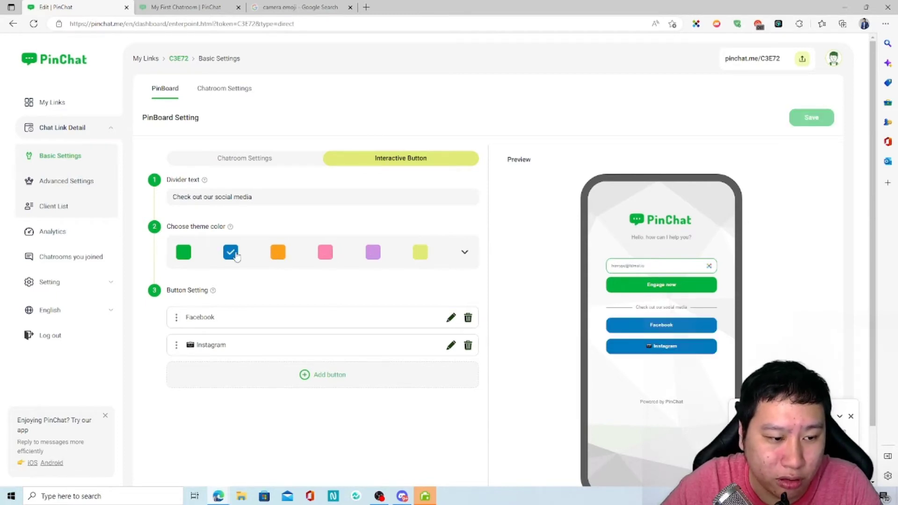
click(420, 253)
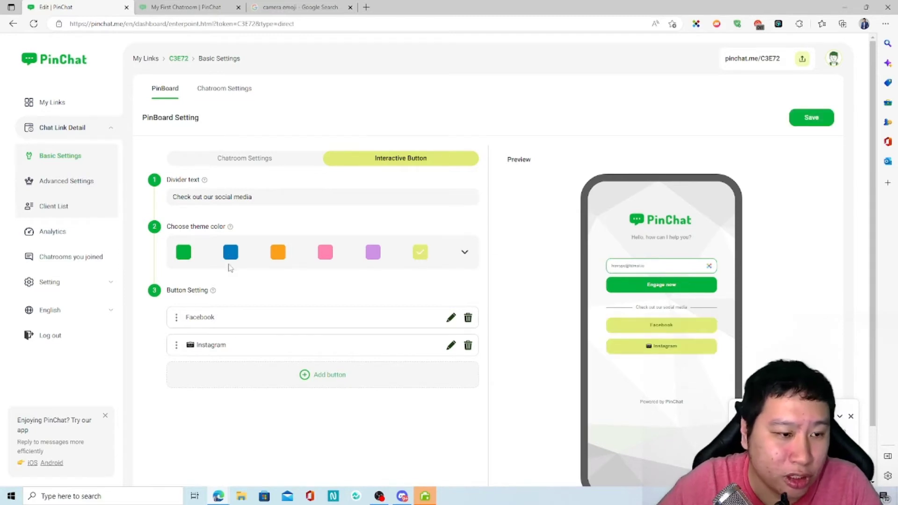
Leave the welcome page without saving the colour change and open Chatroom Settings.
click(244, 88)
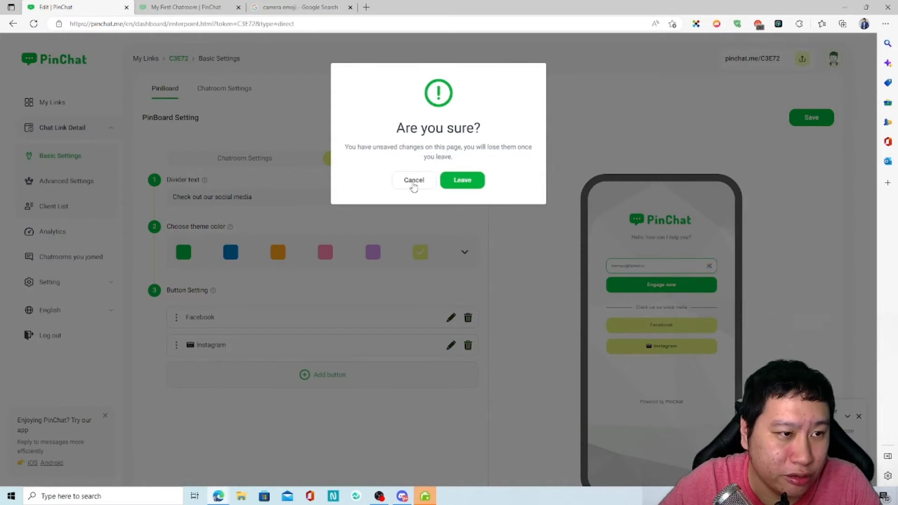
click(458, 183)
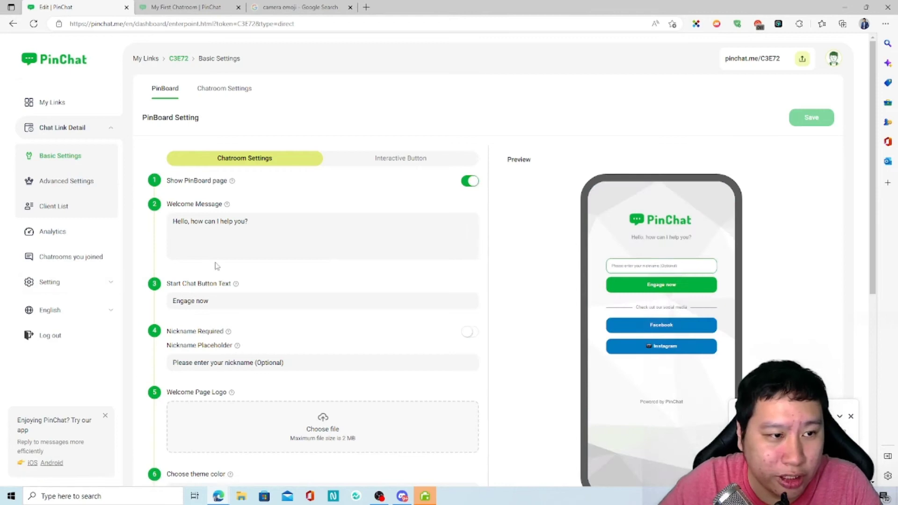
click(217, 94)
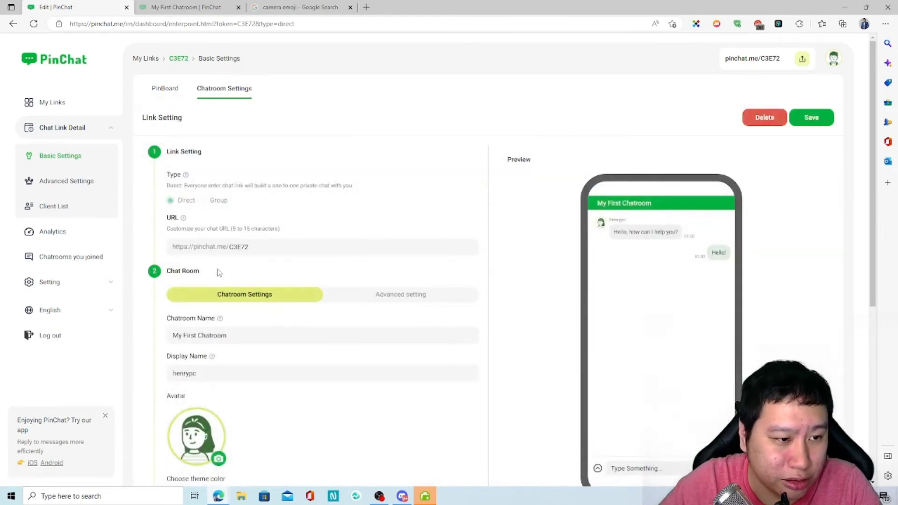
Inspect the chat URL field, selecting its custom suffix C3E72.
scroll(223, 273, down, 2)
mouse_move(217, 179)
mouse_down()
mouse_move(243, 179)
mouse_move(230, 183)
mouse_up()
click(242, 181)
click(232, 183)
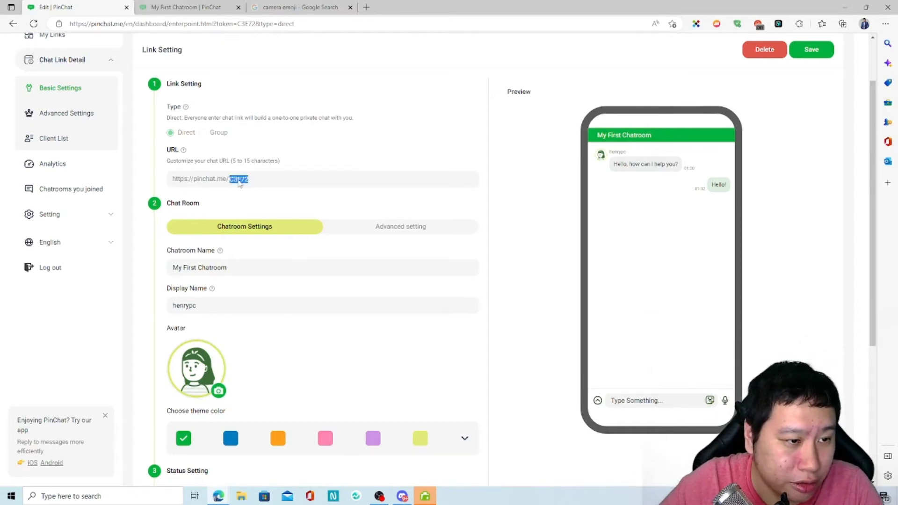
click(230, 184)
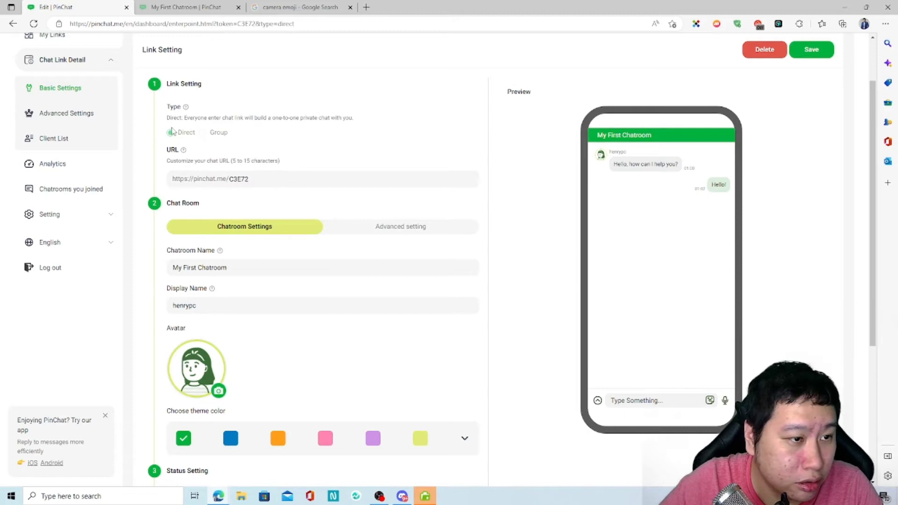
scroll(261, 262, down, 5)
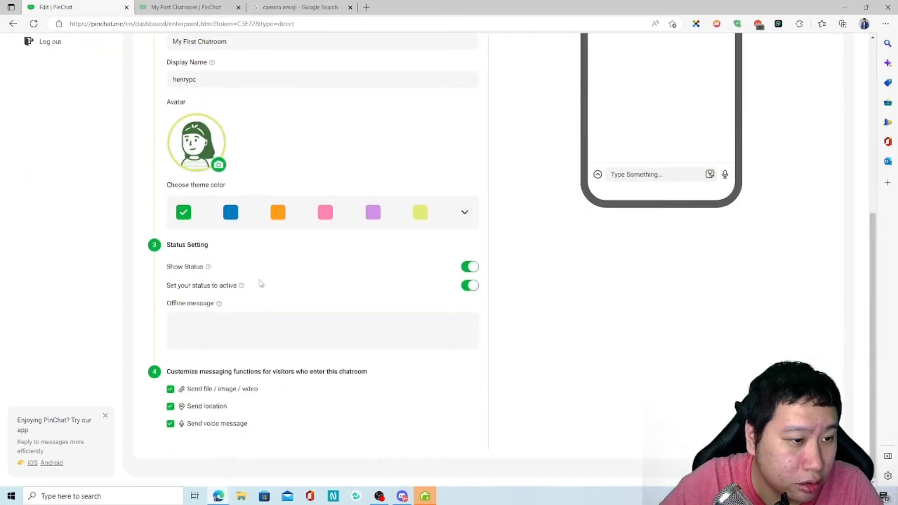
scroll(256, 276, up, 6)
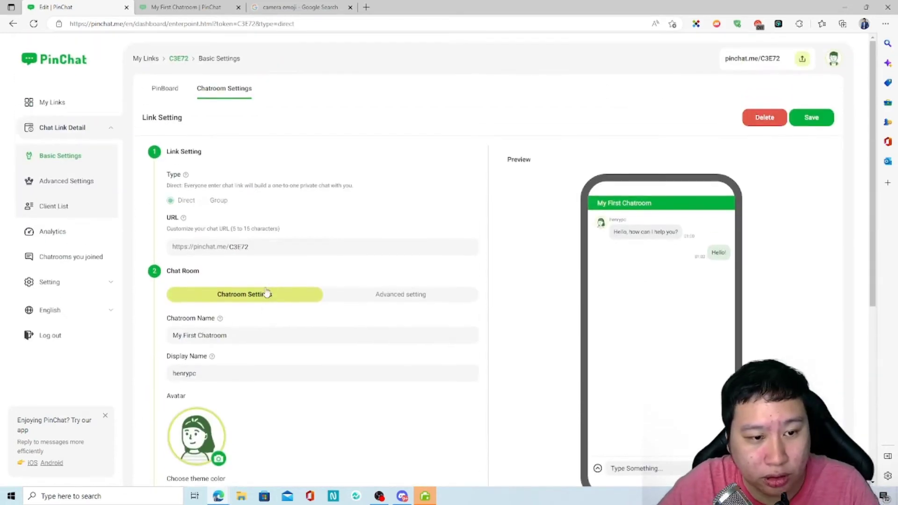
double_click(235, 248)
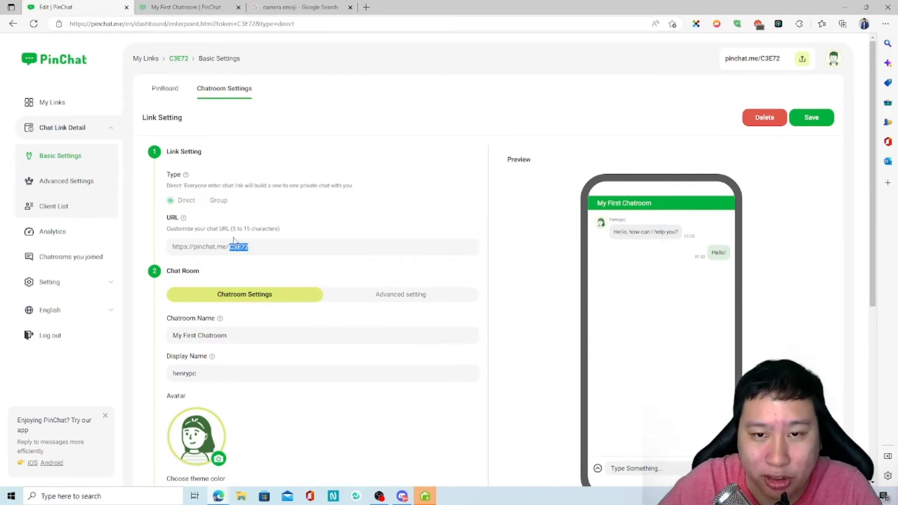
Review the display name, the chatroom name 'My First Chatroom' and the offline message field.
scroll(278, 314, down, 1)
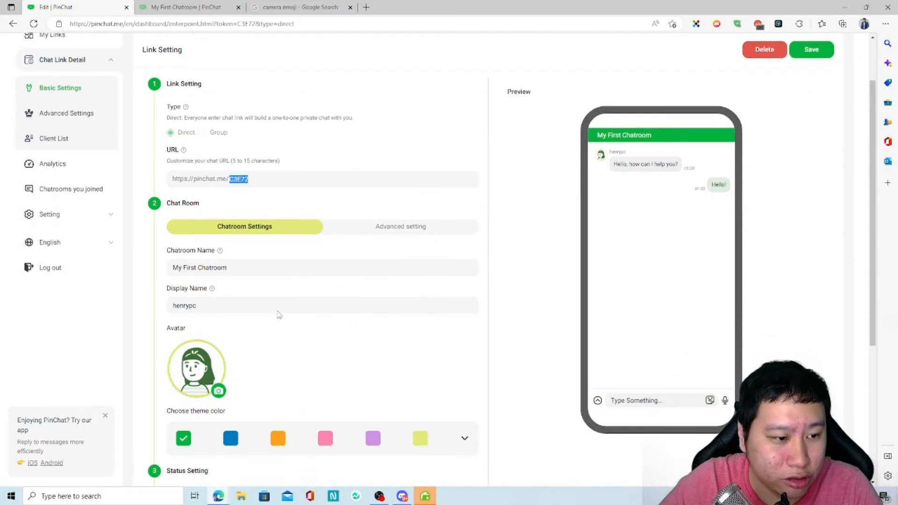
drag(229, 304, 157, 306)
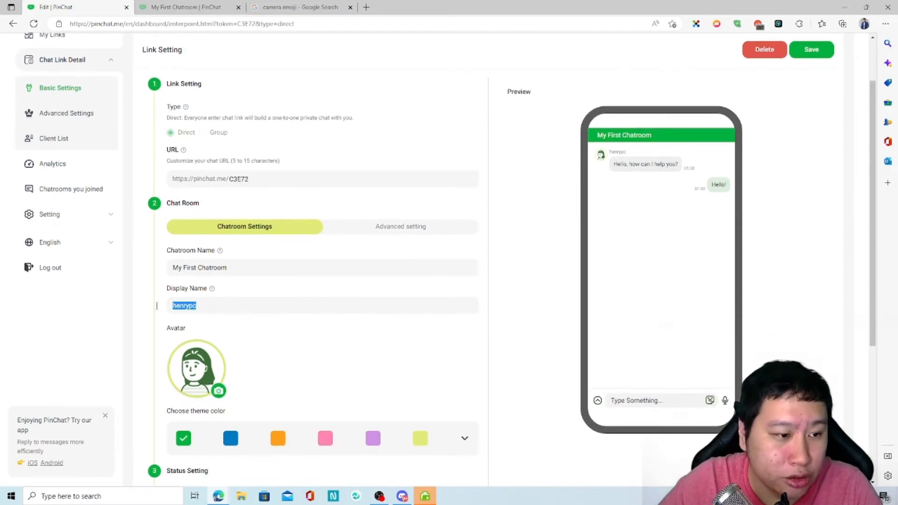
drag(233, 268, 163, 267)
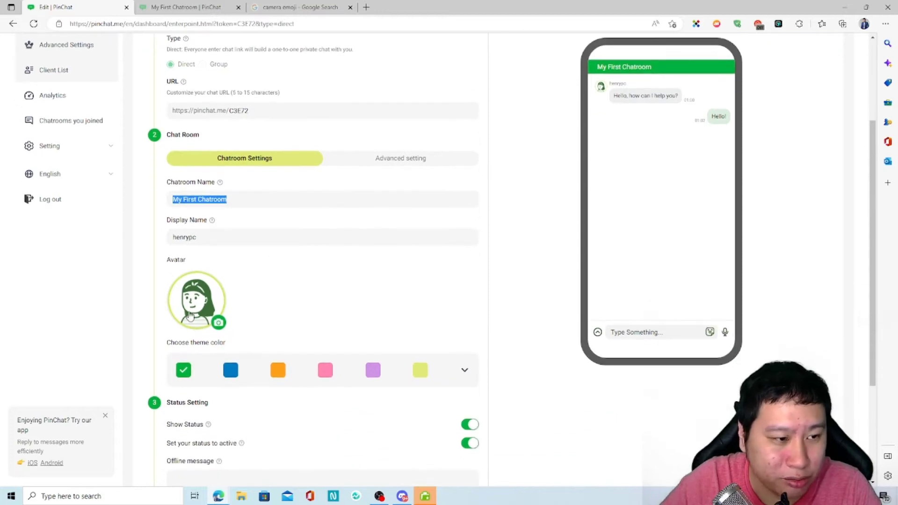
scroll(268, 341, down, 3)
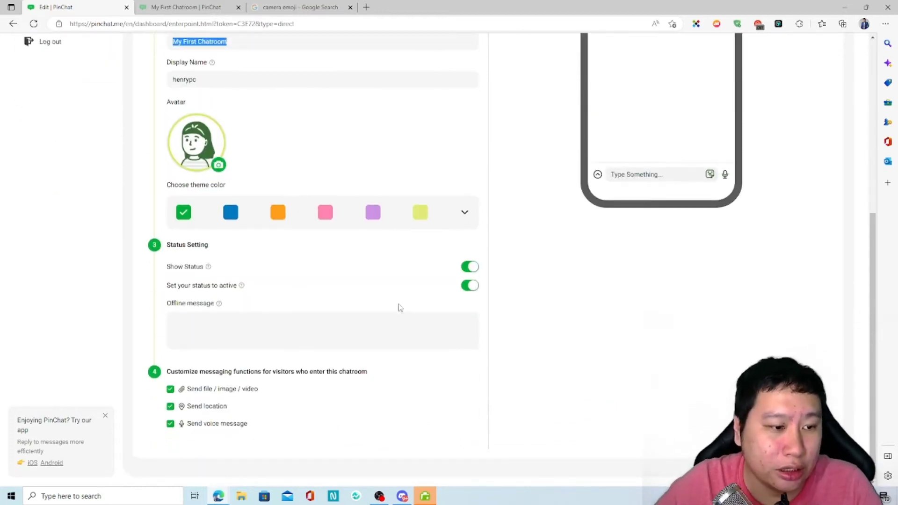
scroll(462, 295, up, 4)
scroll(422, 342, down, 3)
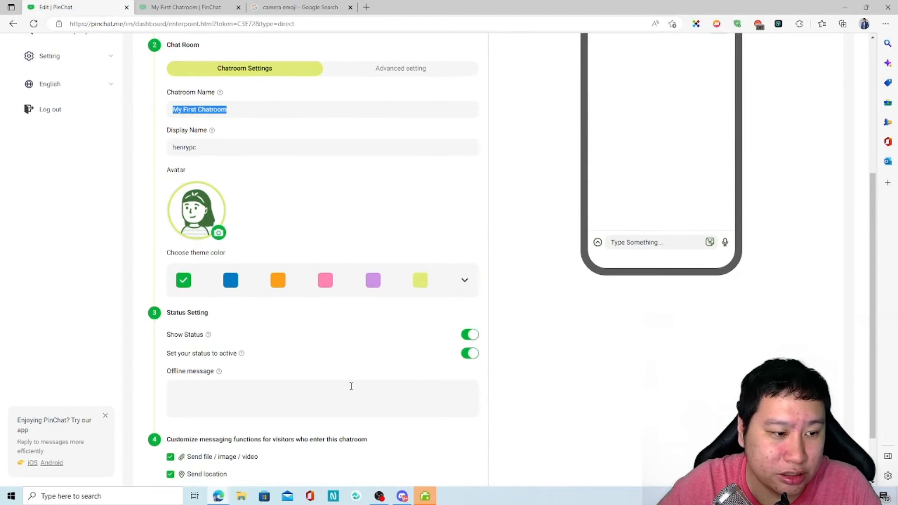
scroll(286, 374, down, 2)
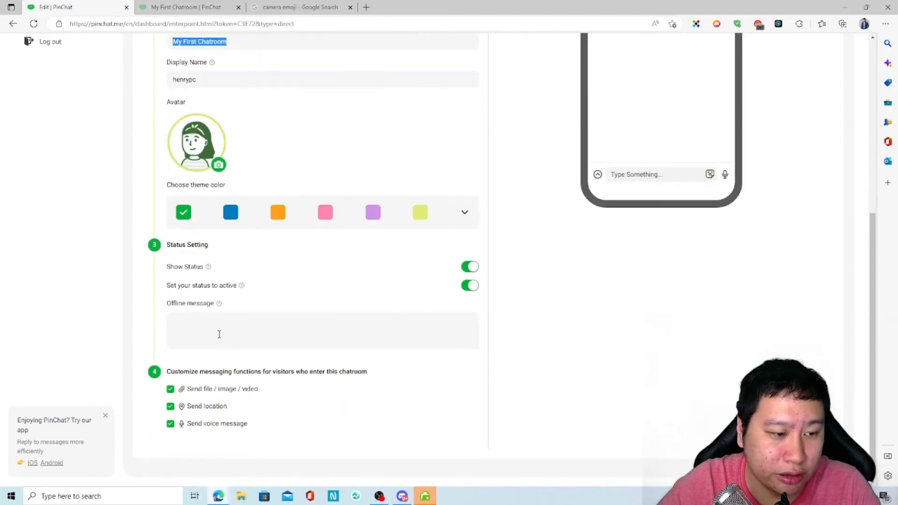
click(211, 331)
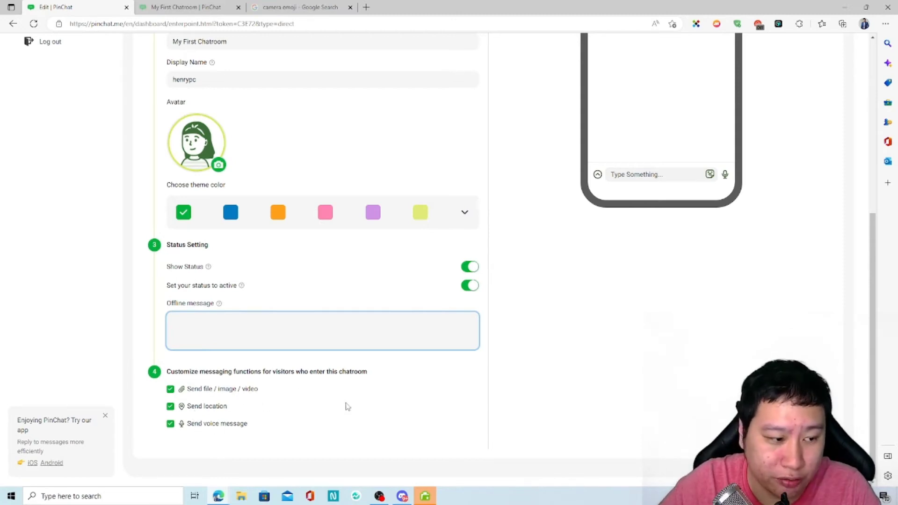
Switch to the chat room's Advanced setting tab with greeting 'Hello, how can I help you?'.
scroll(346, 407, up, 8)
scroll(407, 406, down, 1)
click(407, 229)
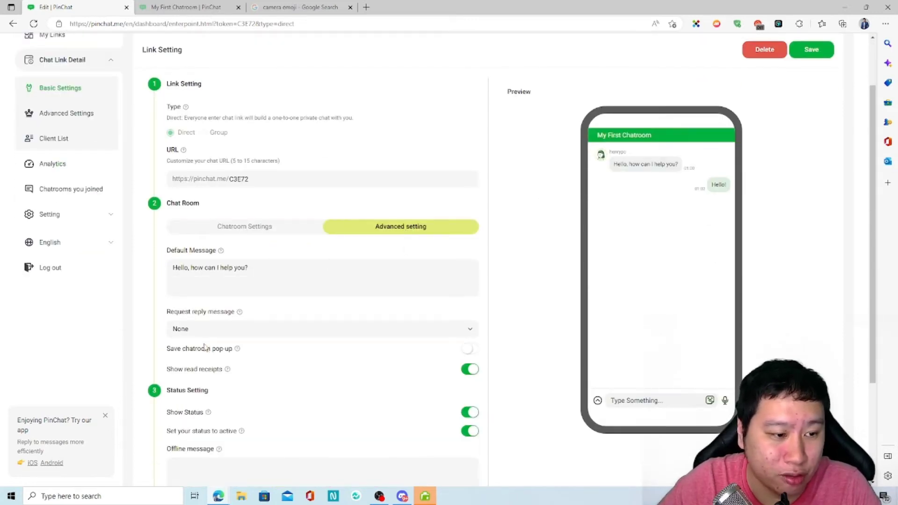
Try the email, phone number and None reply-request options, ending on None.
click(220, 330)
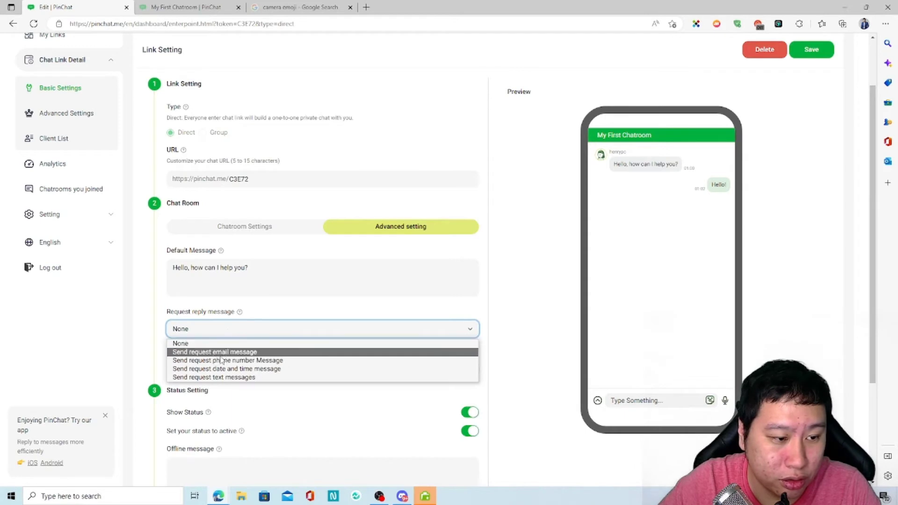
click(223, 352)
click(251, 330)
click(245, 363)
click(268, 334)
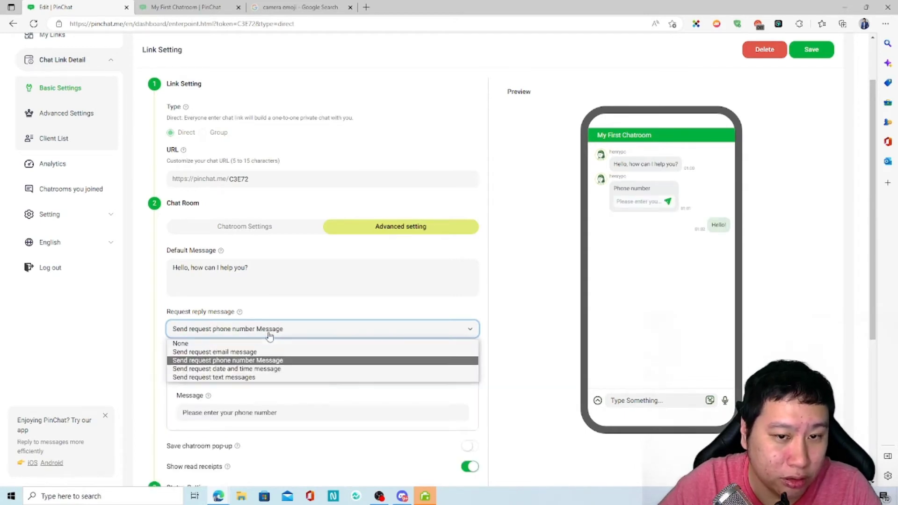
click(298, 342)
click(268, 334)
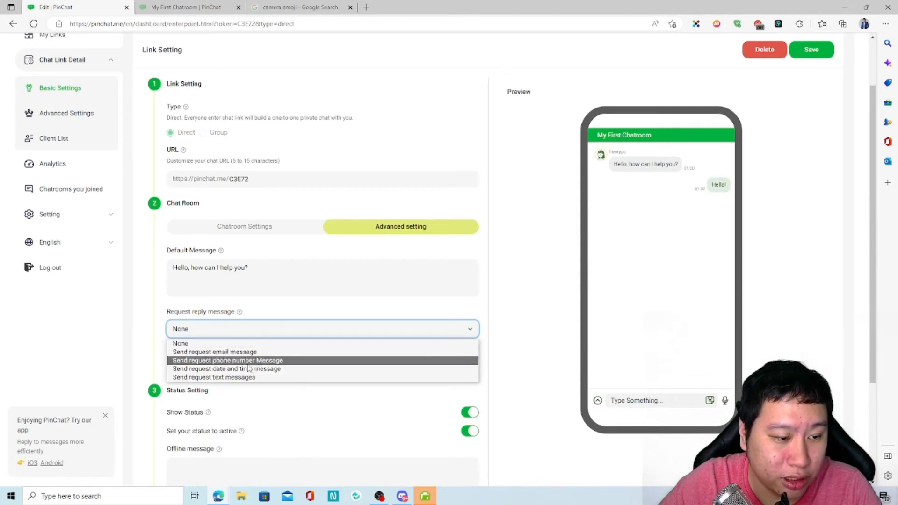
click(228, 341)
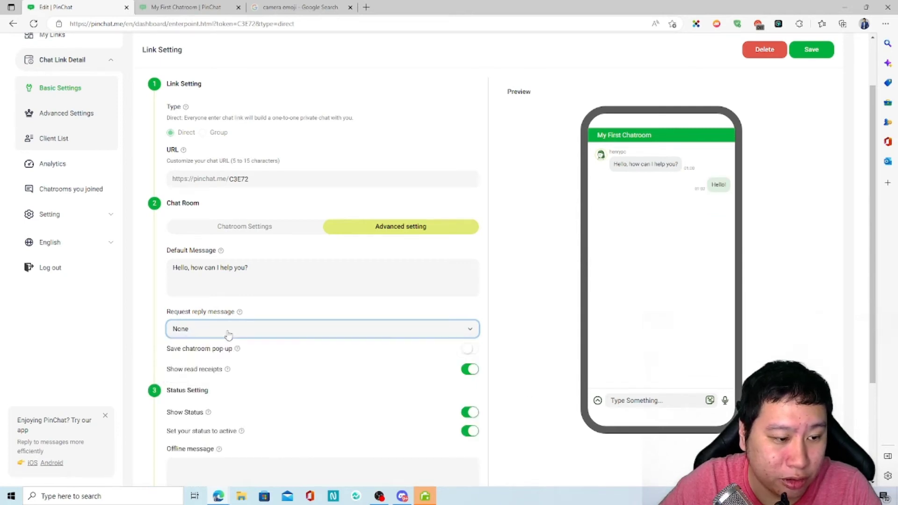
Set the request reply message to the email request 'Please enter your email'.
scroll(439, 414, down, 2)
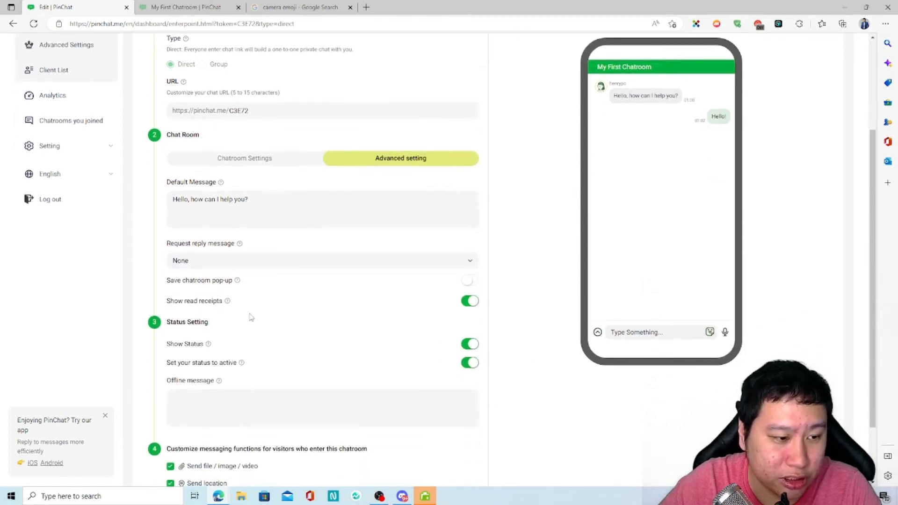
click(264, 262)
click(264, 283)
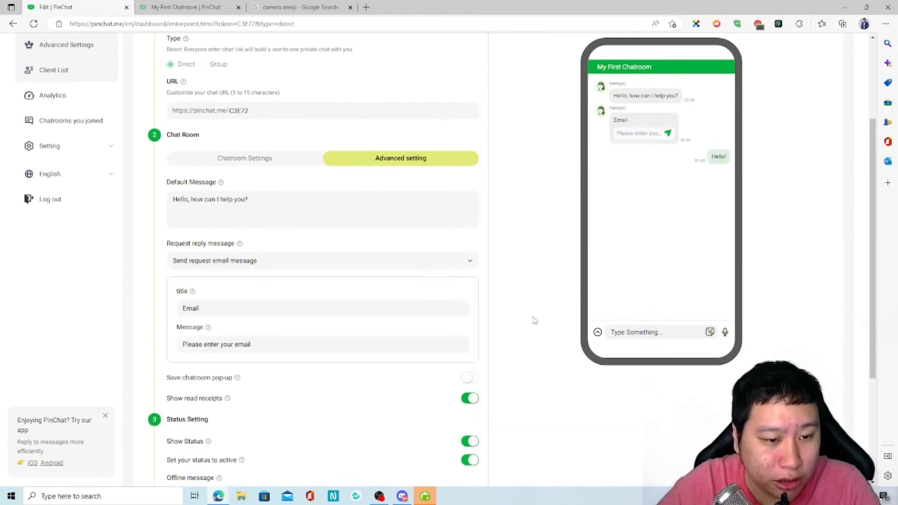
scroll(285, 357, down, 4)
scroll(345, 308, up, 3)
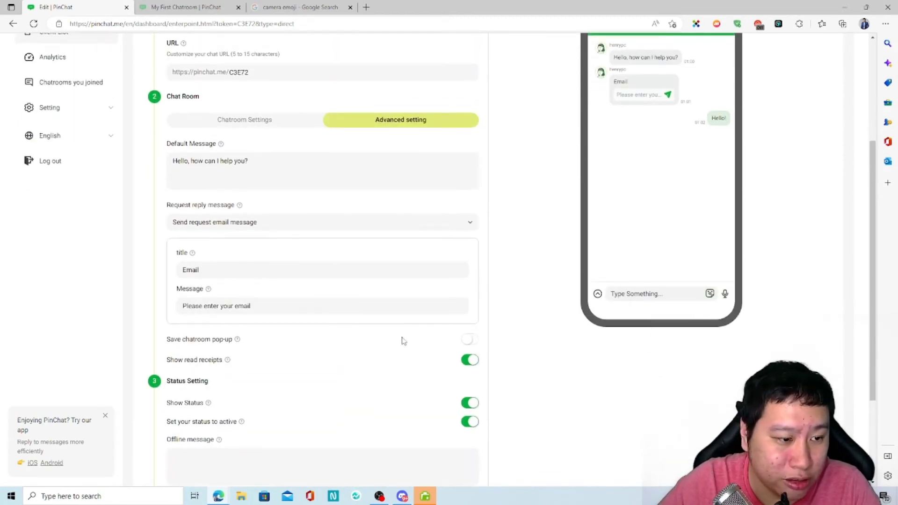
mouse_move(238, 341)
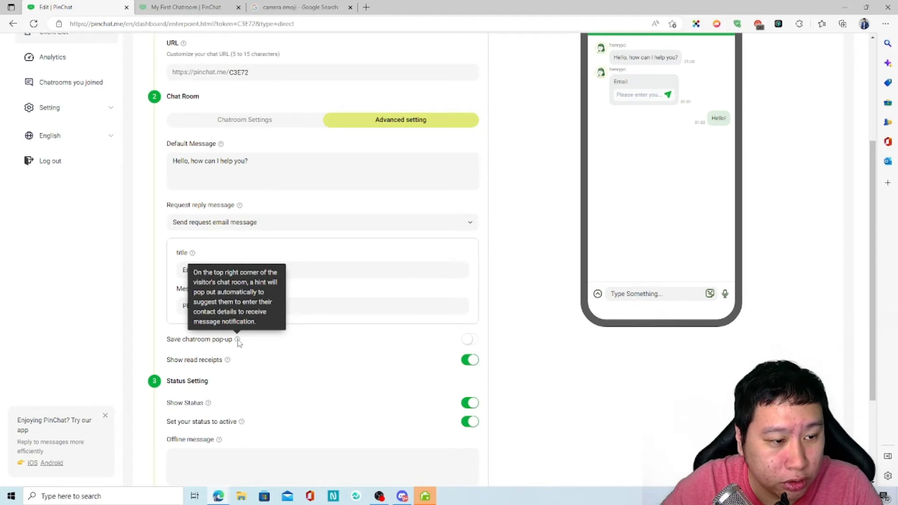
Drop the email request by choosing None, and switch the Save chatroom pop-up toggle on.
click(471, 341)
scroll(529, 373, up, 2)
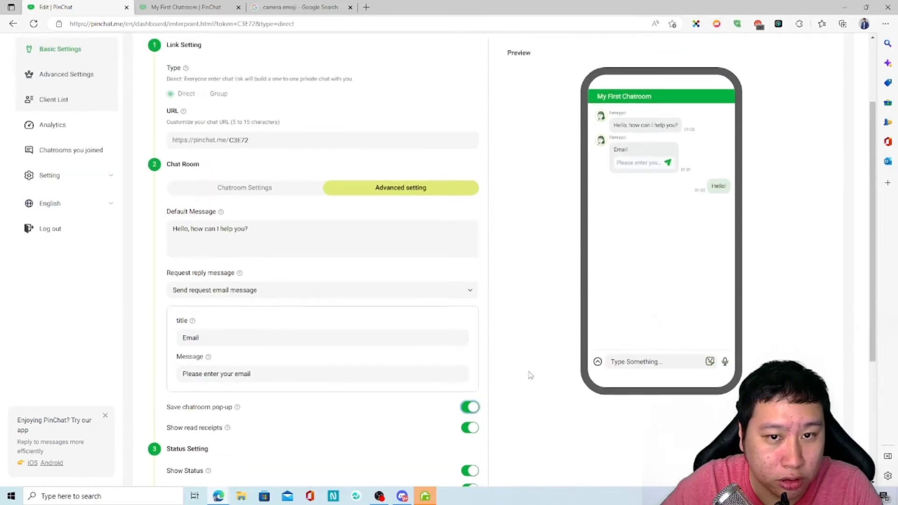
click(472, 409)
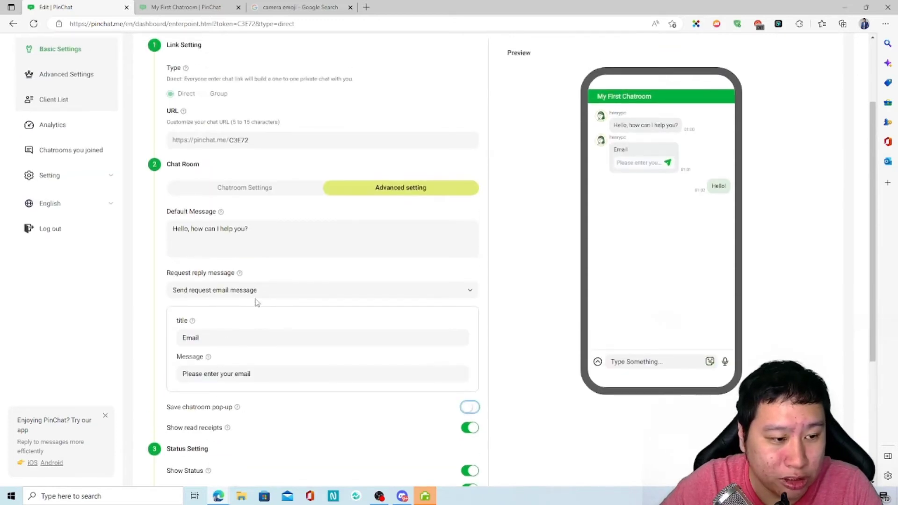
click(271, 290)
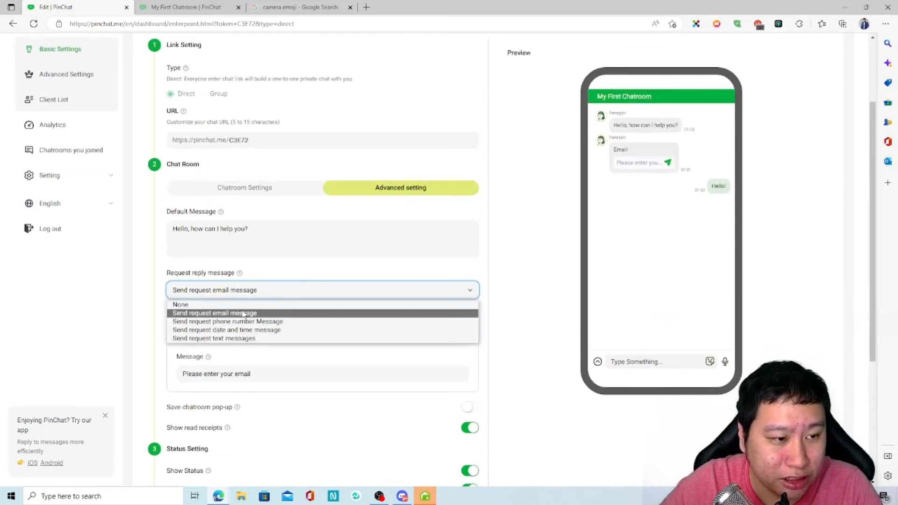
click(211, 296)
click(214, 292)
click(225, 304)
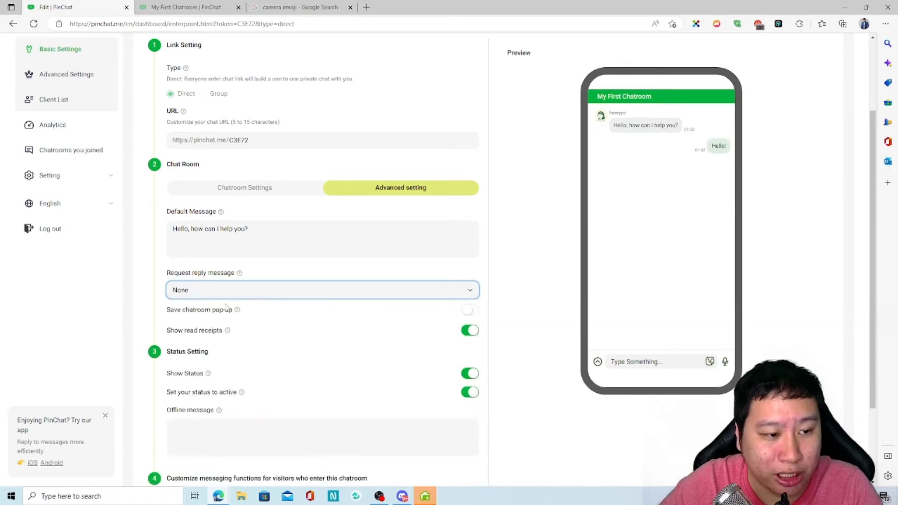
click(469, 310)
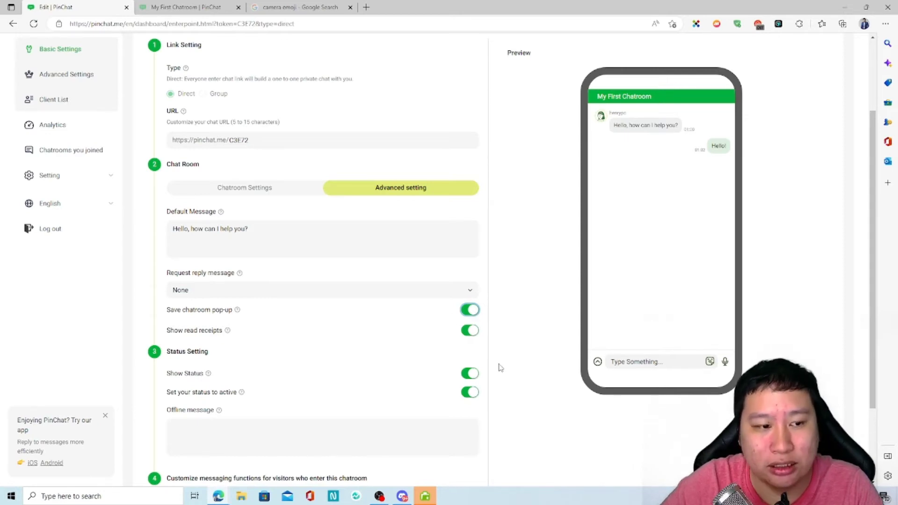
mouse_move(237, 315)
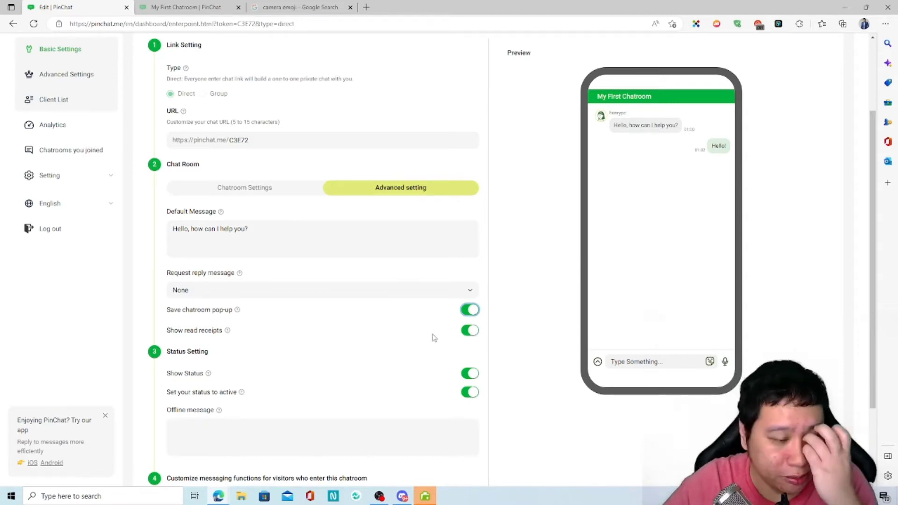
Scroll through the advanced chat room settings to review them.
scroll(319, 334, down, 1)
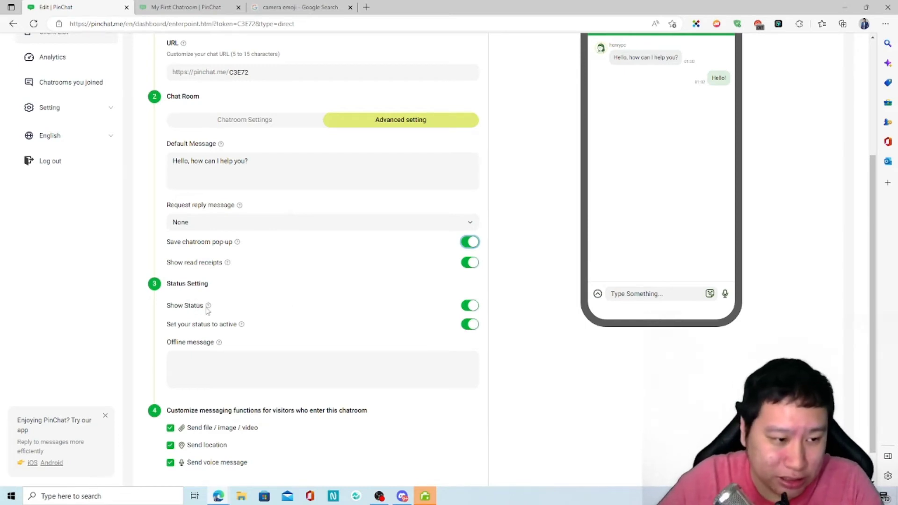
mouse_move(207, 310)
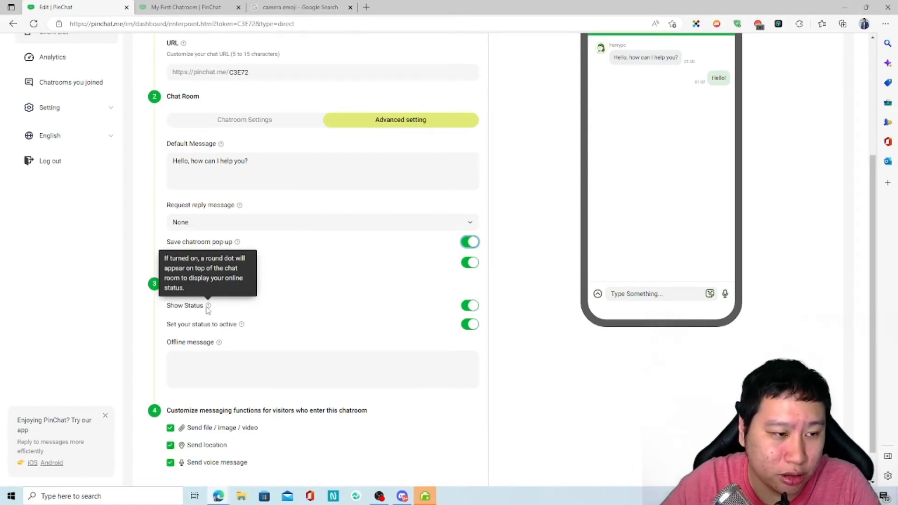
scroll(207, 310, up, 4)
scroll(385, 367, down, 5)
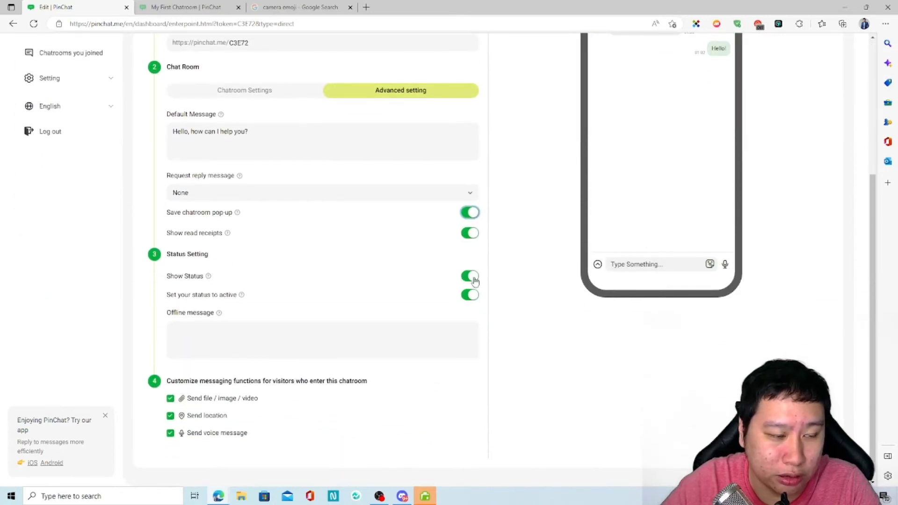
scroll(196, 363, up, 4)
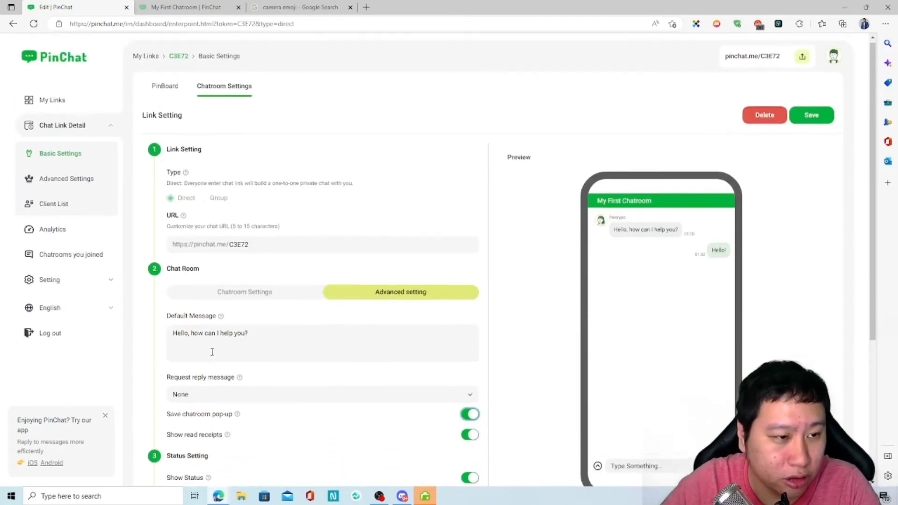
scroll(257, 301, down, 3)
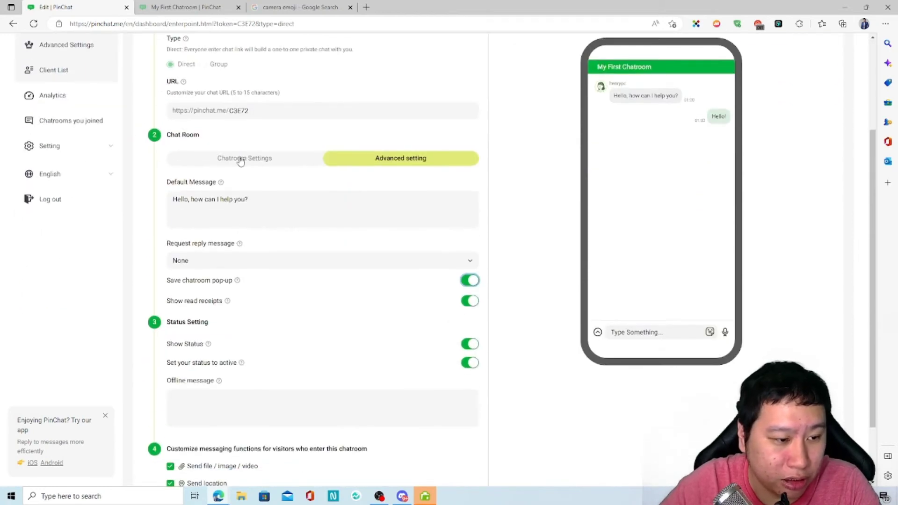
Switch between basic and advanced chat room tabs, then choose Advanced Settings in the sidebar.
click(242, 160)
click(392, 164)
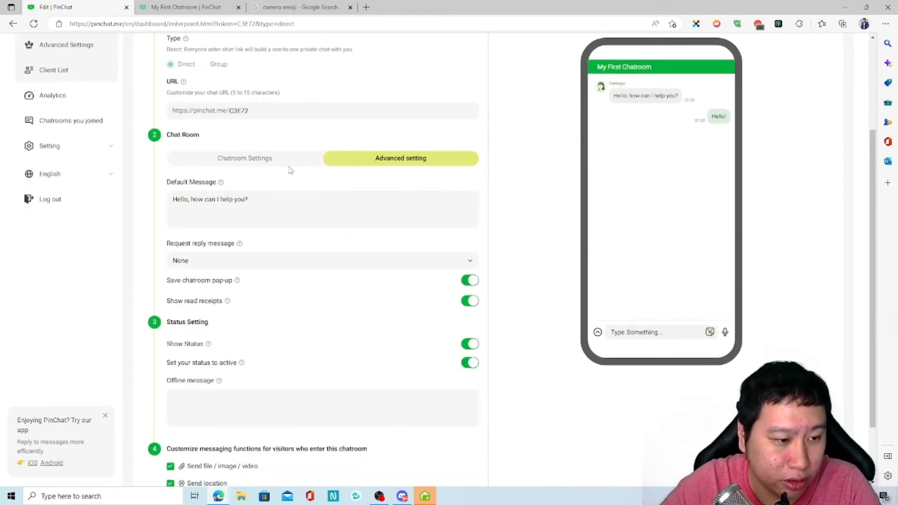
click(253, 159)
click(371, 158)
scroll(229, 264, up, 3)
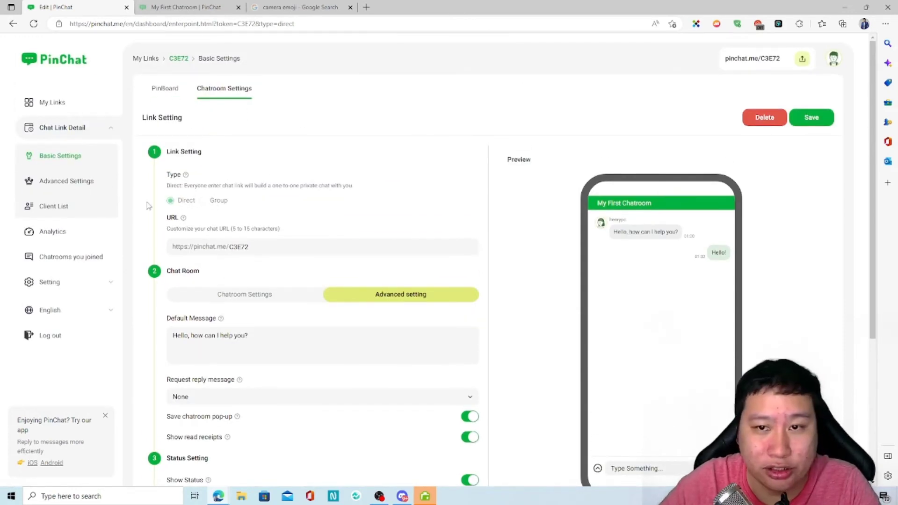
click(60, 184)
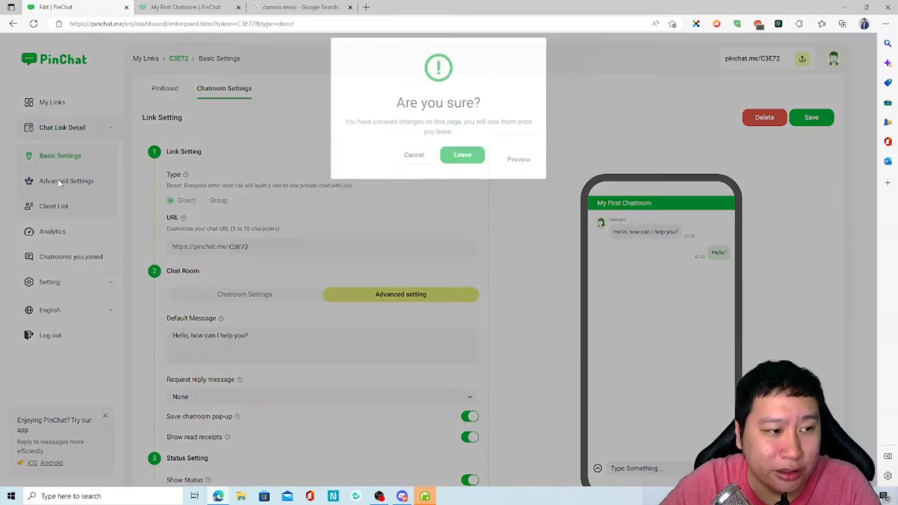
Leave without saving, landing on the Chat Widget tab with Rounded style and green appearance.
click(471, 185)
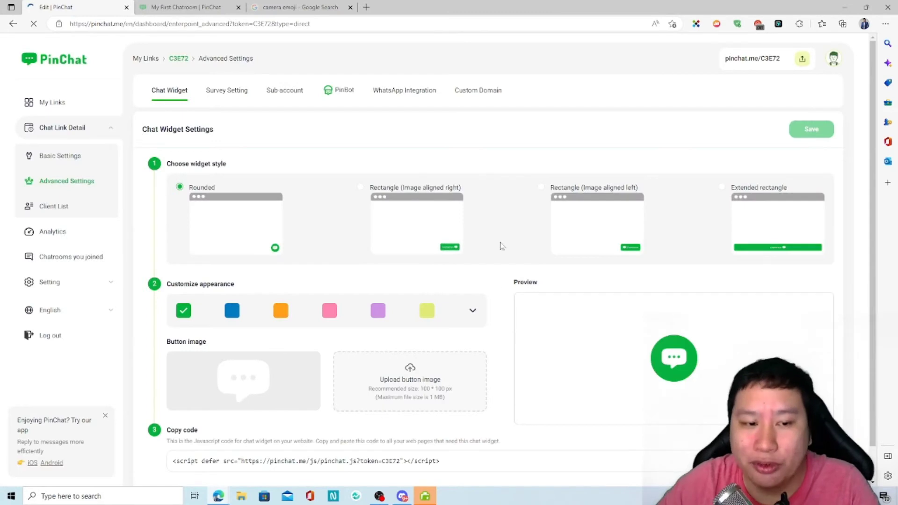
scroll(413, 347, down, 1)
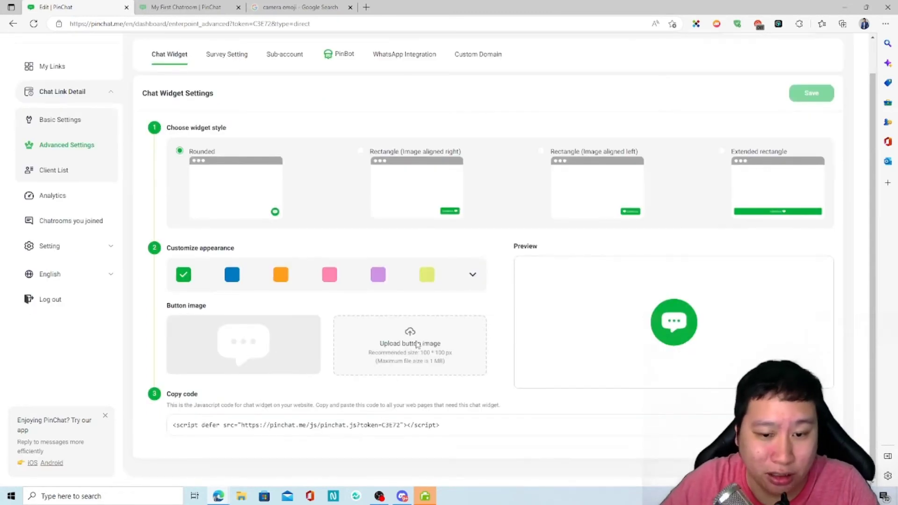
scroll(286, 325, up, 1)
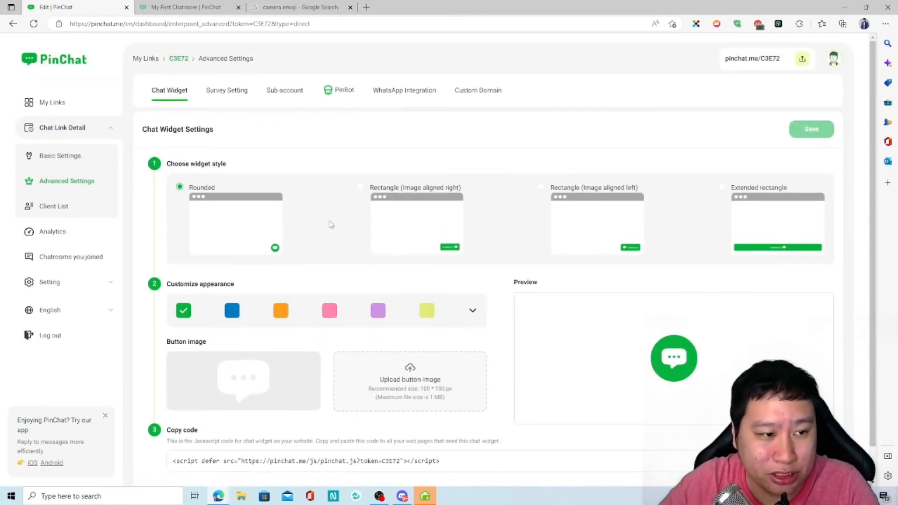
click(361, 187)
click(541, 188)
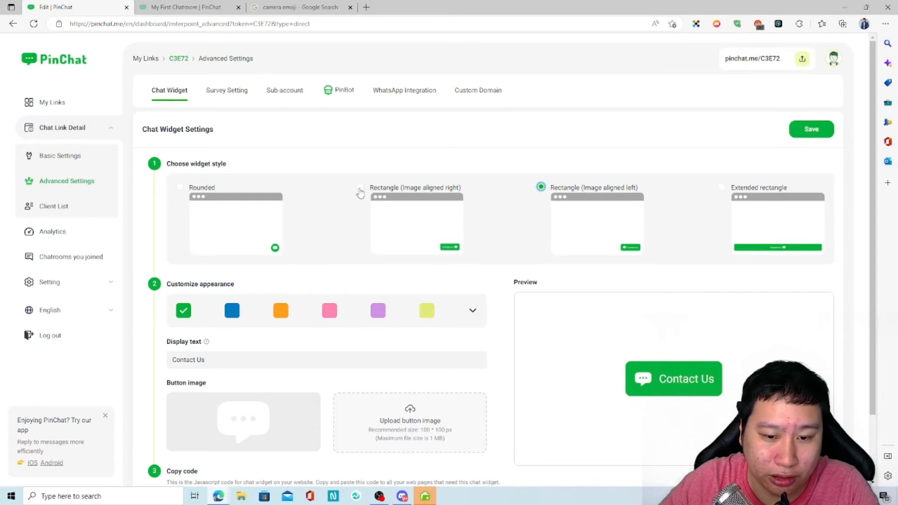
click(361, 188)
click(722, 187)
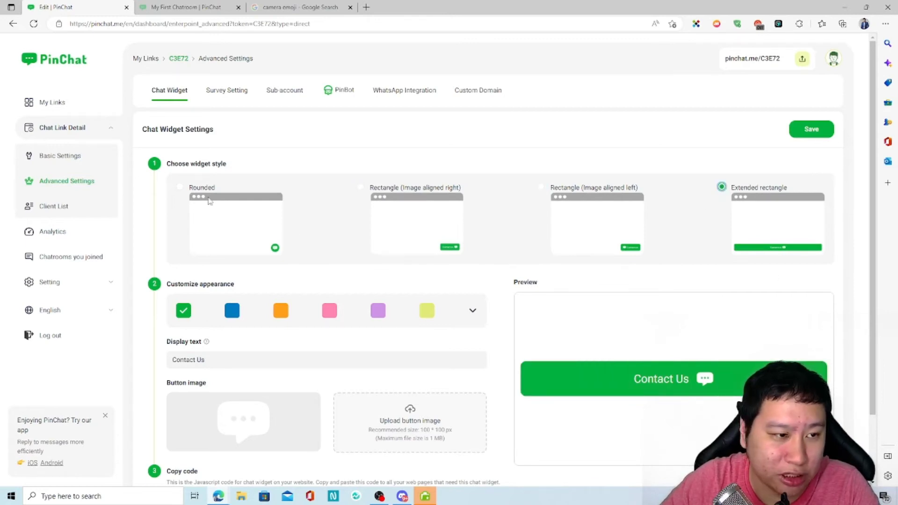
click(179, 188)
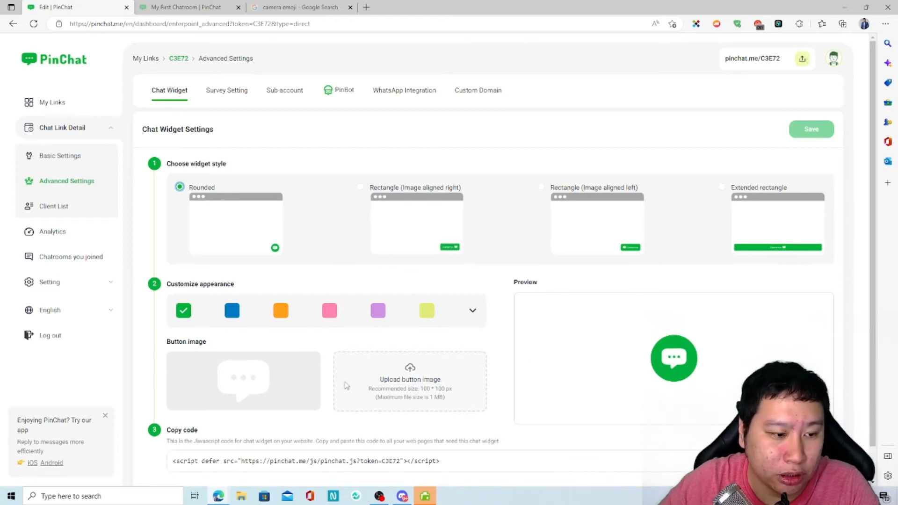
click(721, 187)
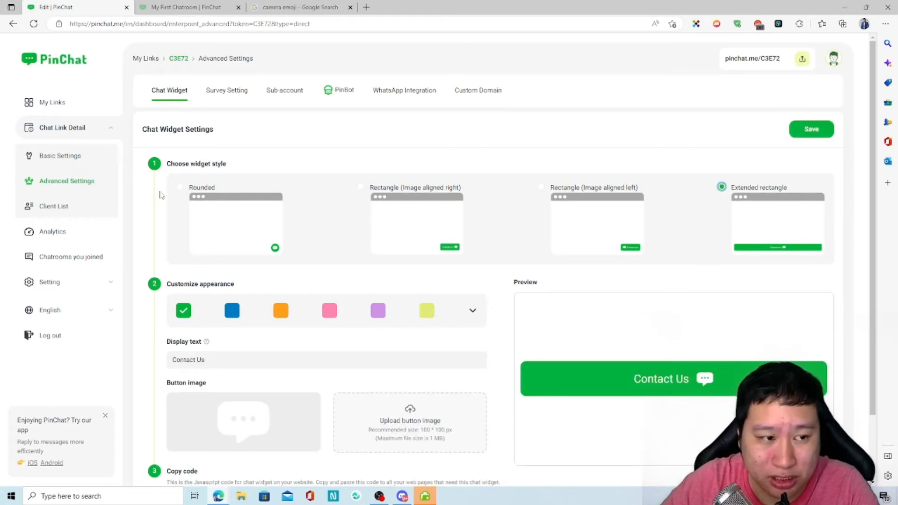
click(179, 187)
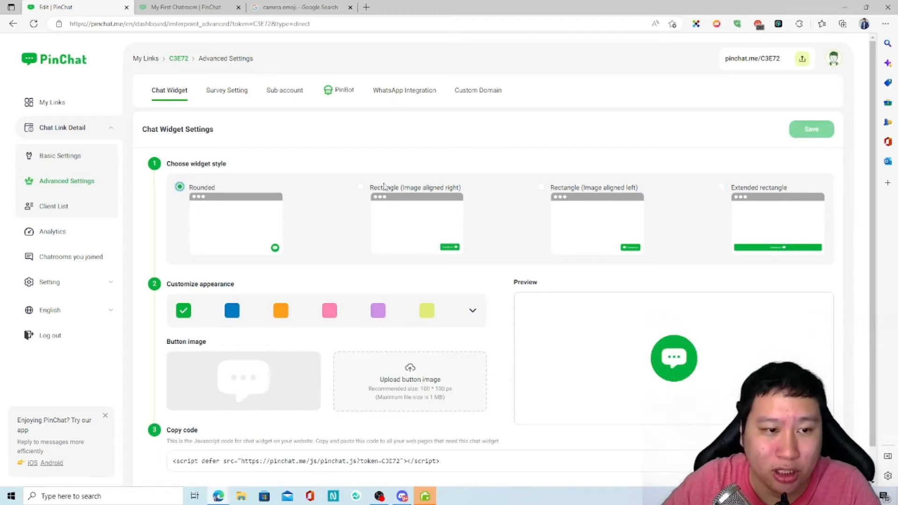
scroll(266, 339, down, 1)
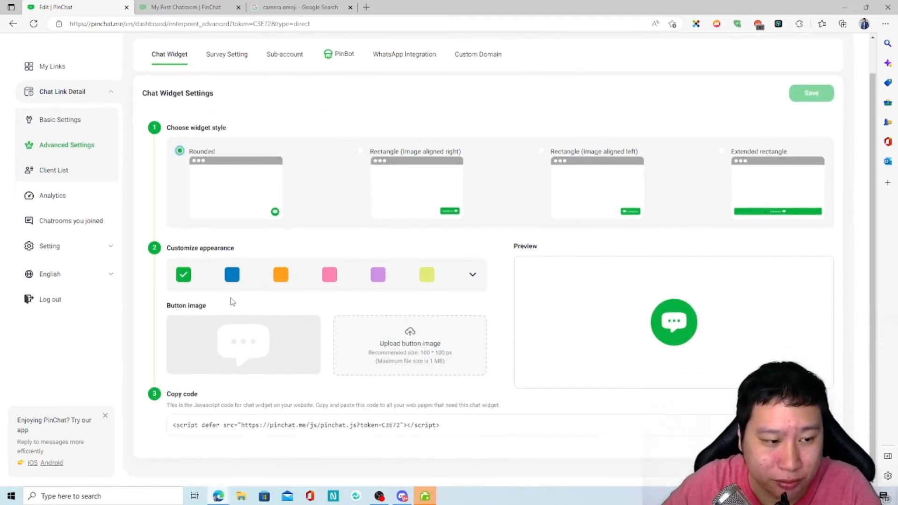
scroll(215, 299, up, 1)
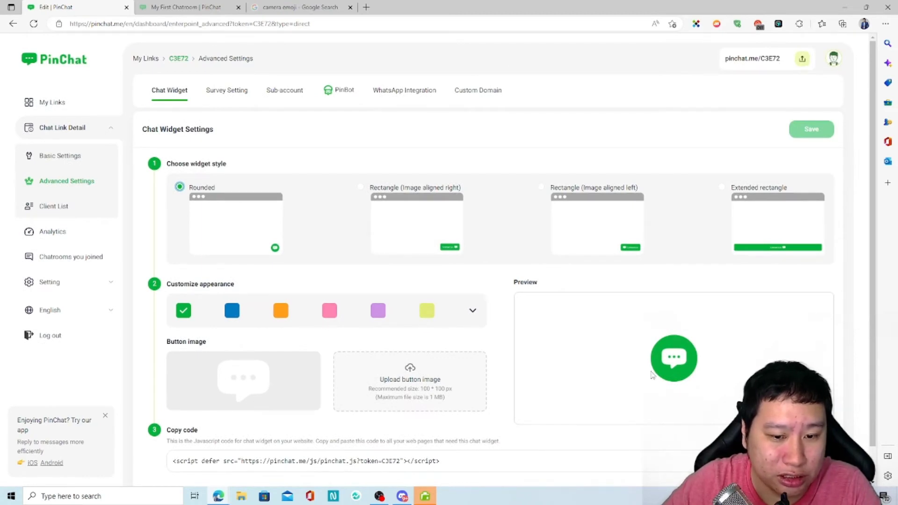
scroll(711, 416, down, 1)
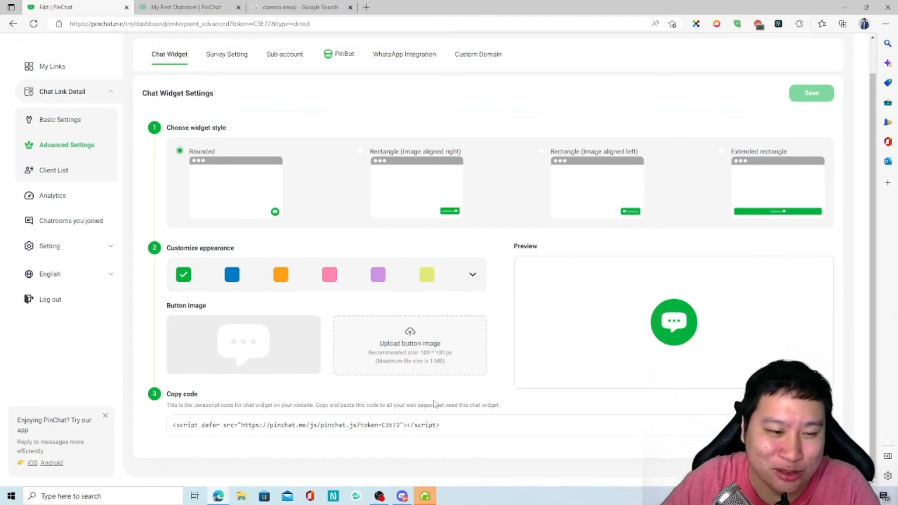
click(232, 274)
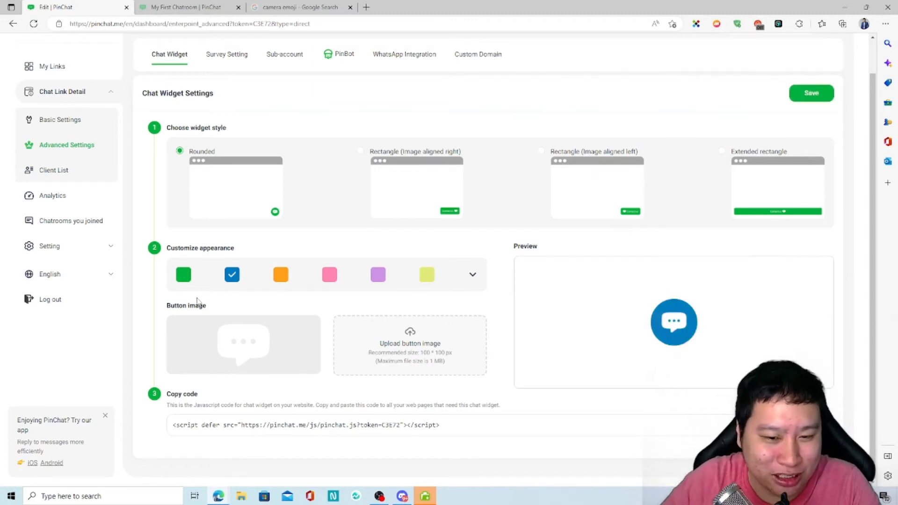
click(185, 281)
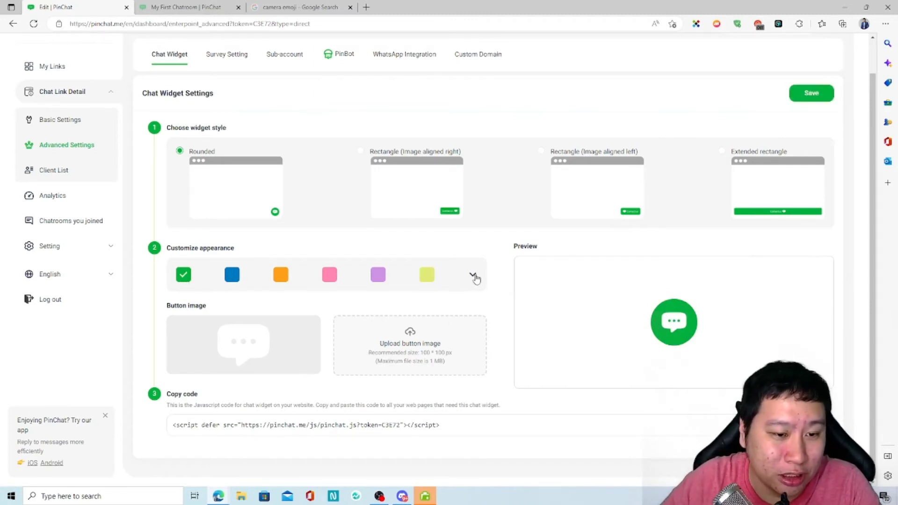
click(473, 276)
click(461, 310)
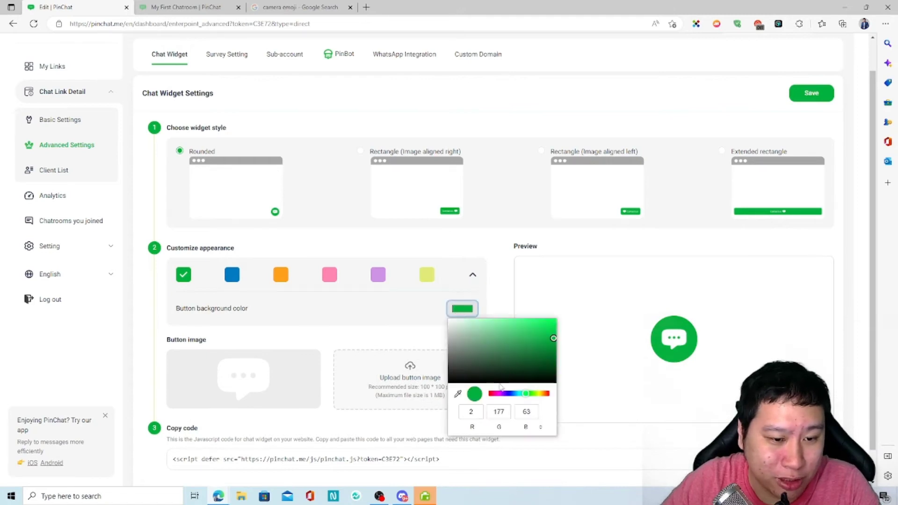
click(506, 394)
mouse_move(508, 396)
mouse_down()
mouse_move(485, 365)
mouse_move(509, 339)
mouse_up()
click(463, 318)
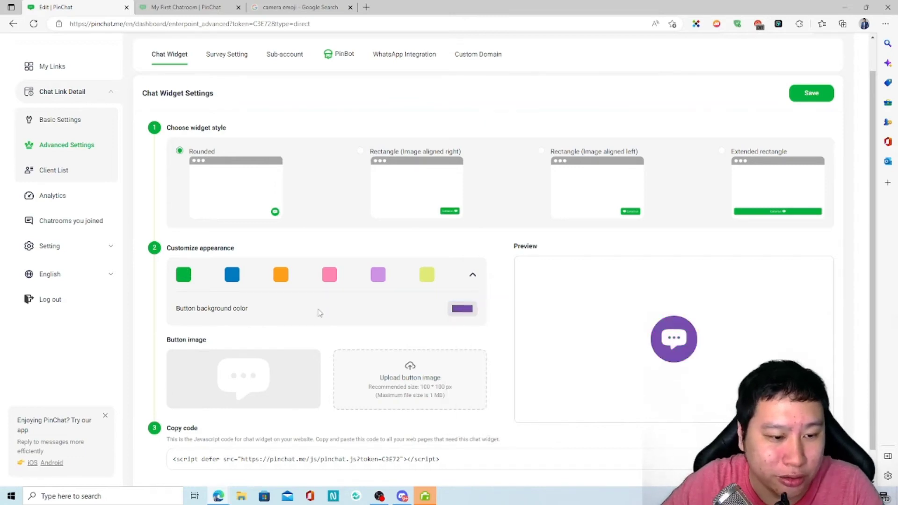
scroll(233, 195, up, 1)
click(220, 92)
click(456, 180)
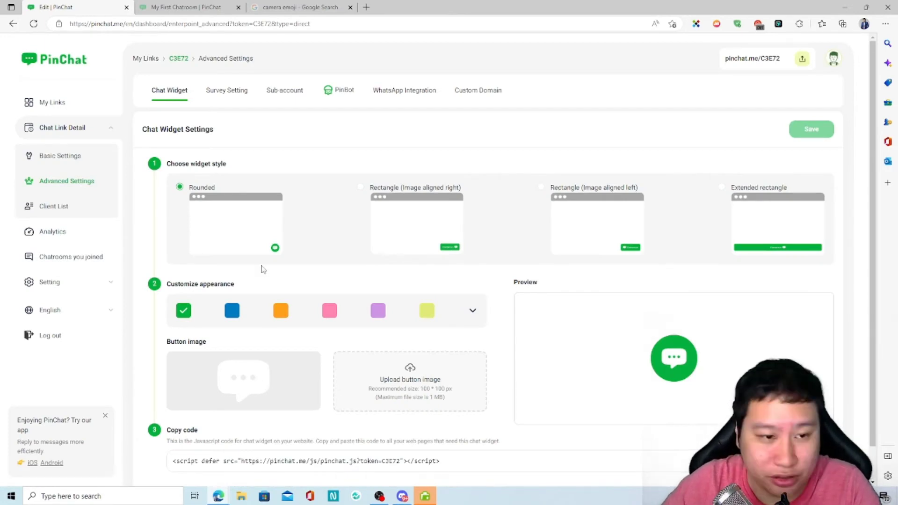
Start a new survey from Survey Setting and name it 'test'.
click(227, 90)
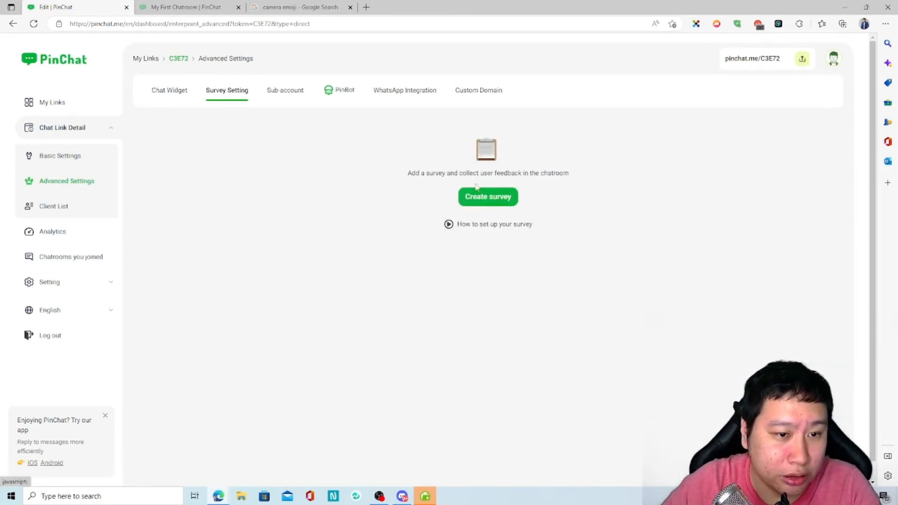
click(475, 197)
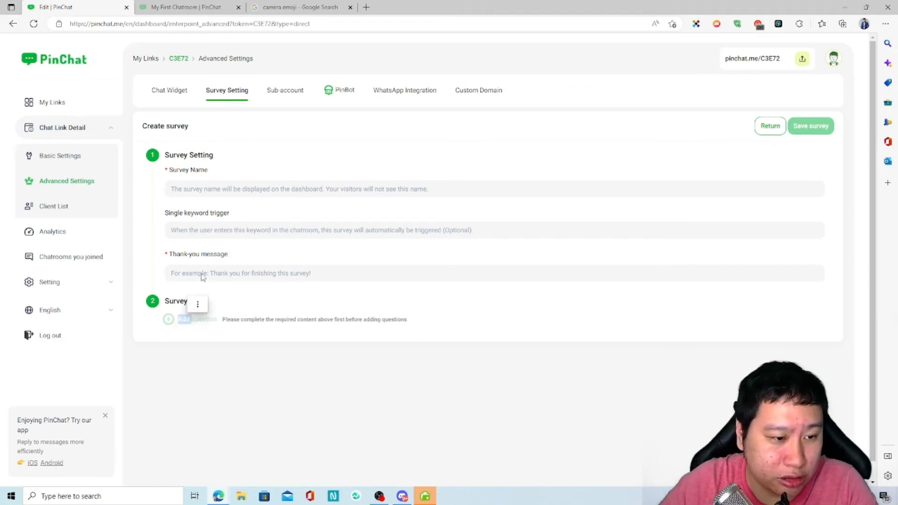
text(test)
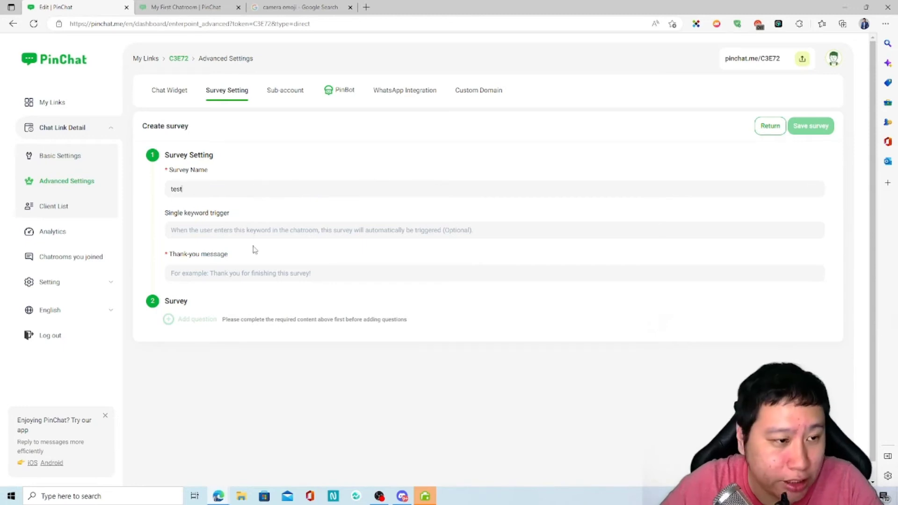
Enter 'thanks' as keyword trigger and thank-you message, and add Question 1.
click(258, 233)
text(te)
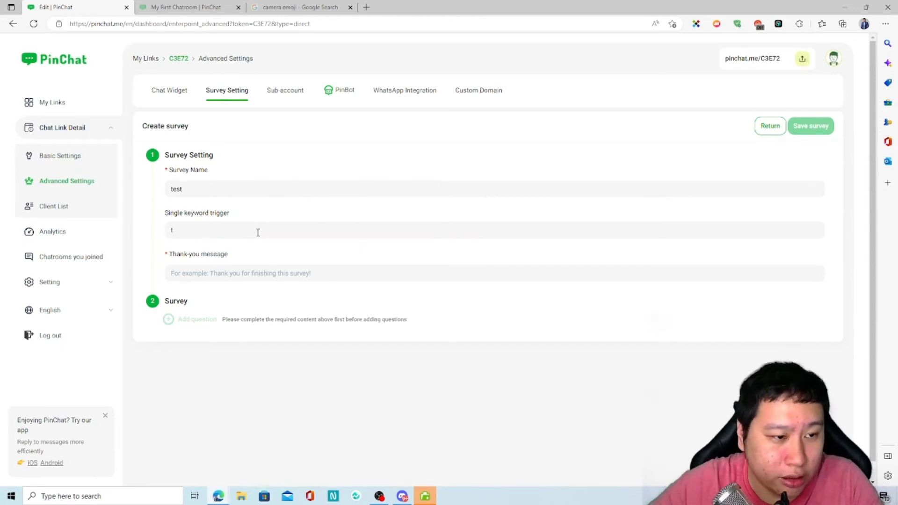
key(BackSpace)
text(thanks)
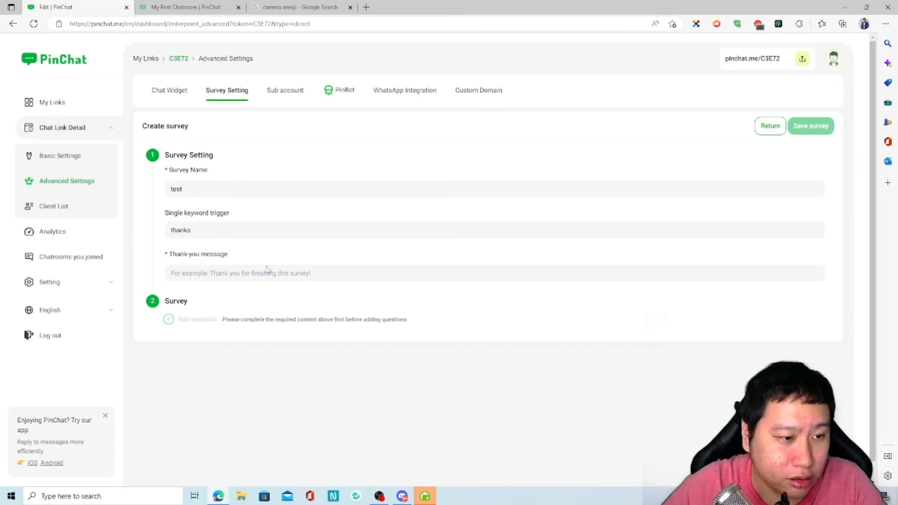
text(thanks)
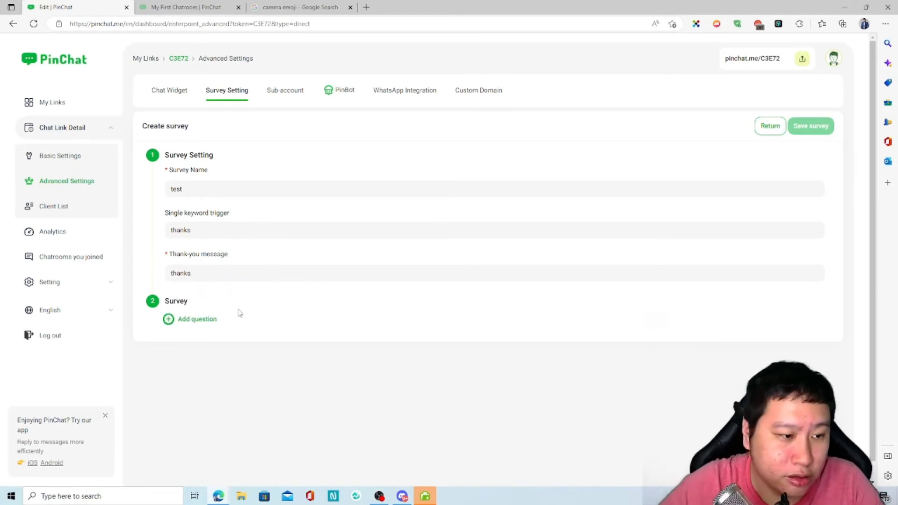
click(189, 321)
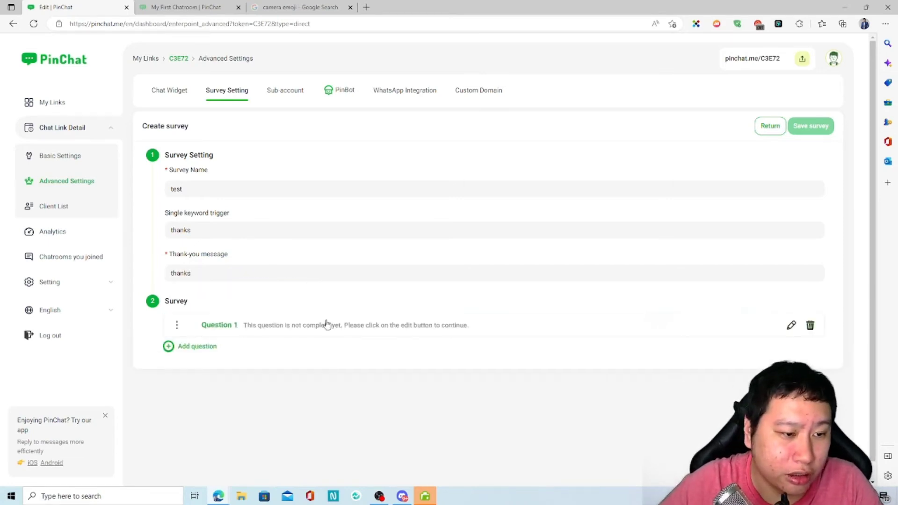
click(791, 325)
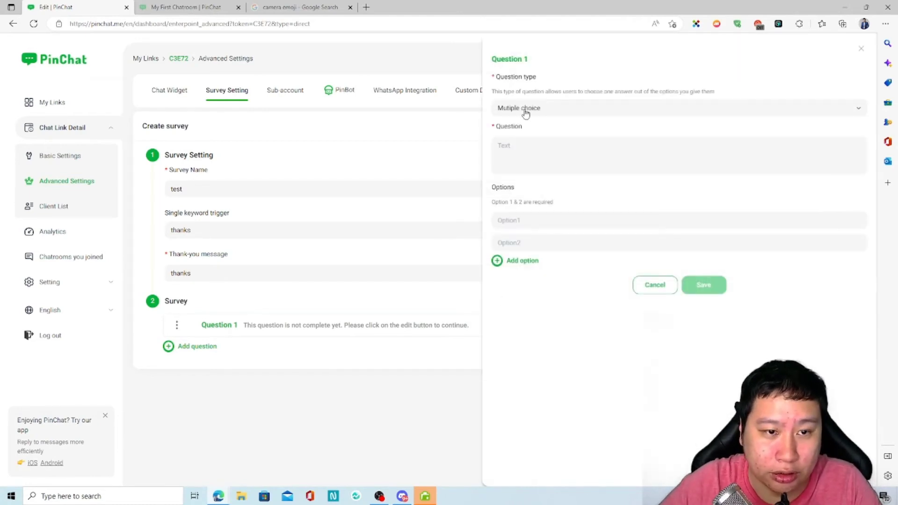
Try the Question 1 types, including User input, and settle on Five-star rating.
click(527, 115)
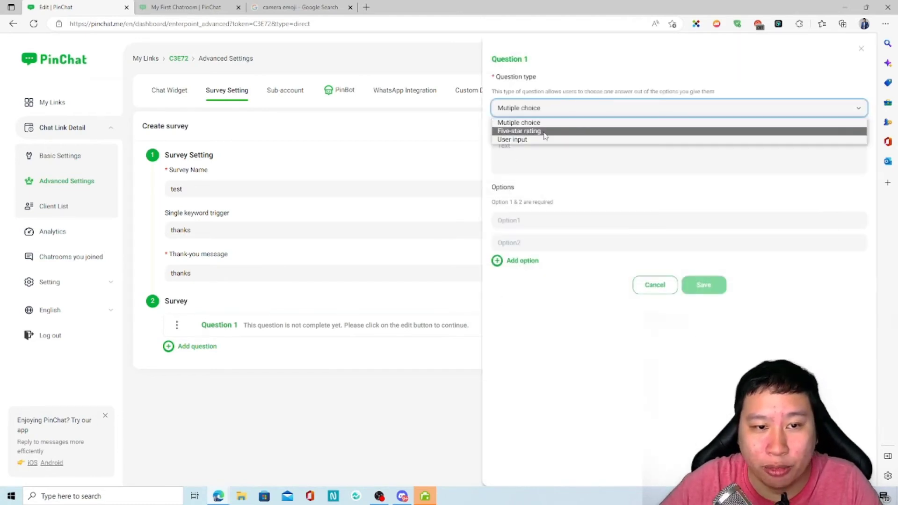
click(544, 133)
click(540, 107)
click(533, 132)
click(537, 112)
click(534, 138)
click(539, 113)
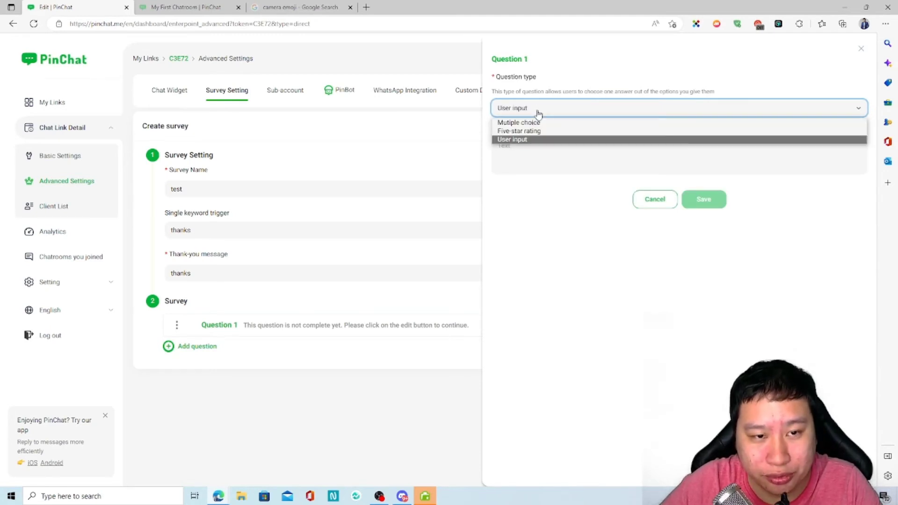
click(537, 131)
Confirm Five-star rating for Question 1 and close its editor.
click(535, 157)
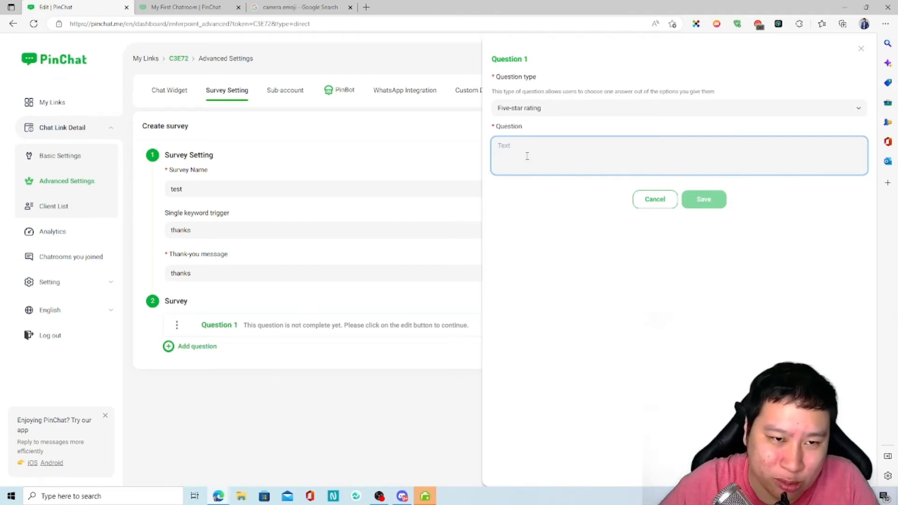
click(568, 112)
click(551, 233)
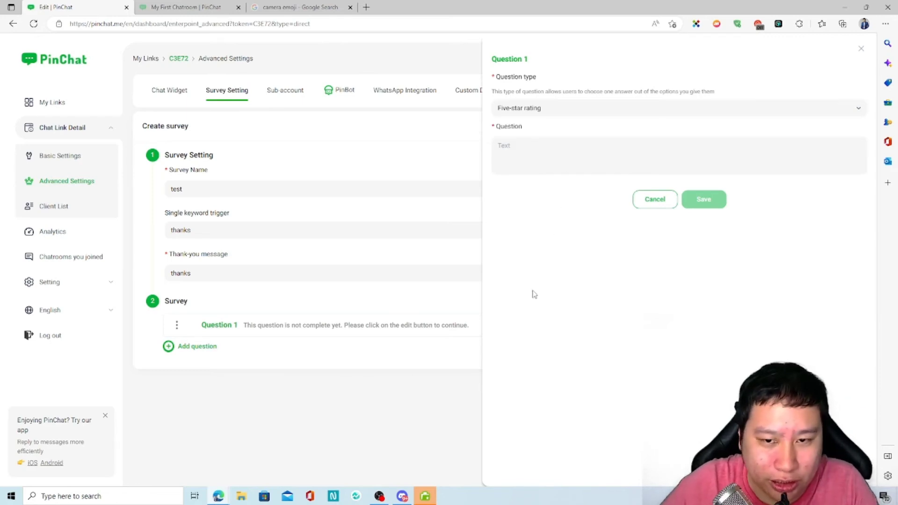
click(861, 50)
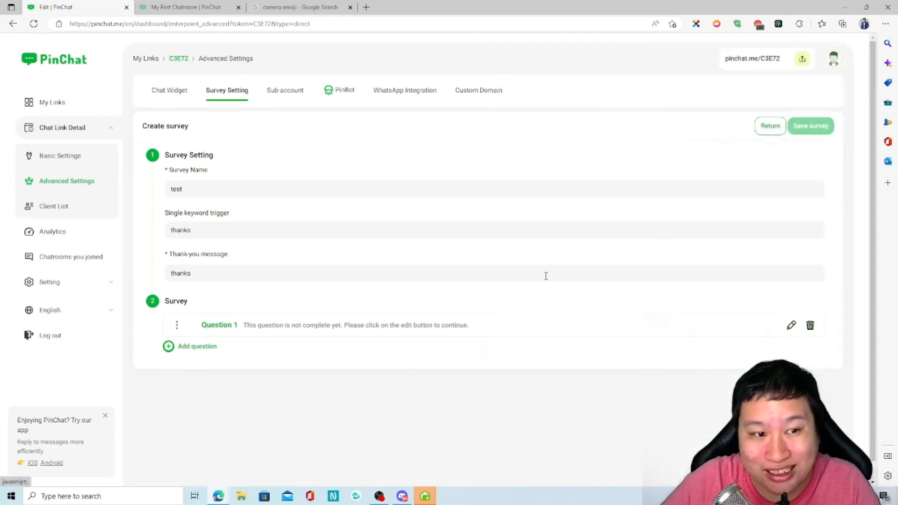
Open the Sub-account settings and read through the login hint text.
click(286, 93)
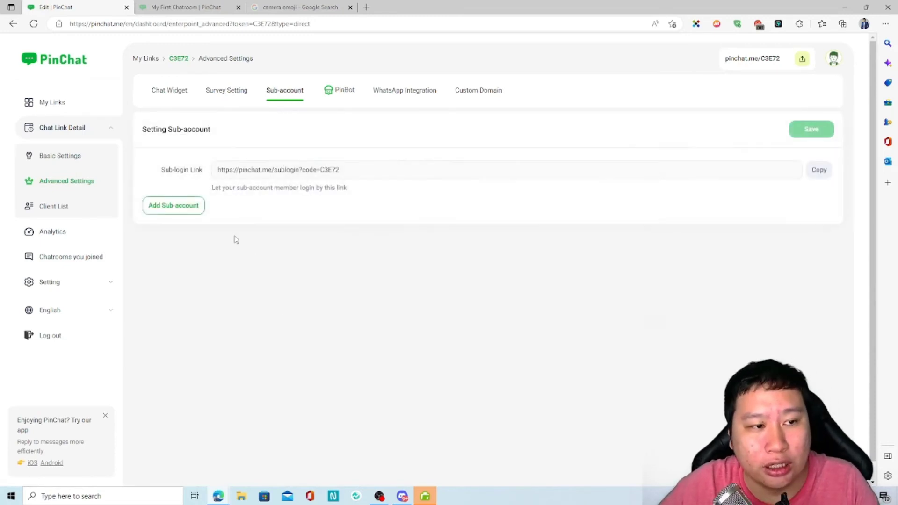
drag(235, 191, 282, 189)
double_click(282, 189)
click(271, 197)
drag(218, 191, 286, 189)
click(287, 188)
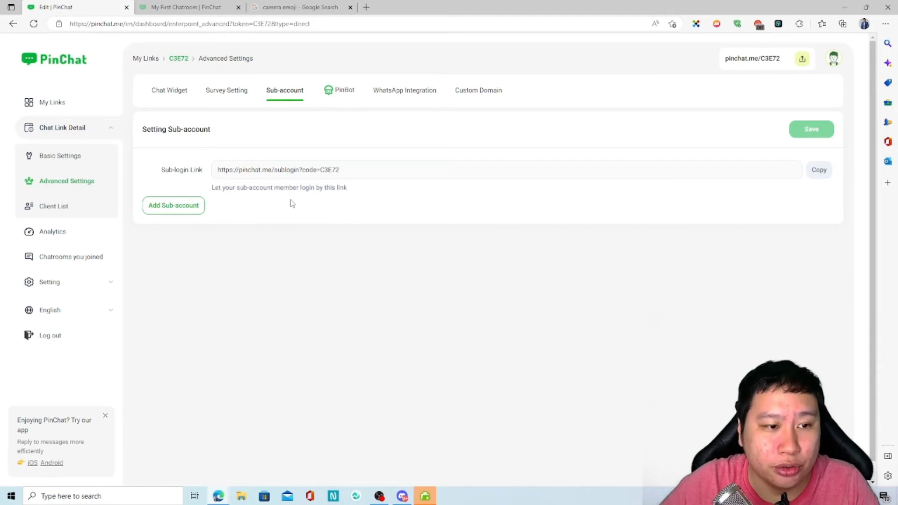
Look over the sub-login link, then go to the PinBot chatbot page.
drag(306, 170, 316, 170)
click(303, 198)
click(110, 283)
click(110, 283)
drag(273, 170, 353, 172)
click(351, 183)
click(334, 95)
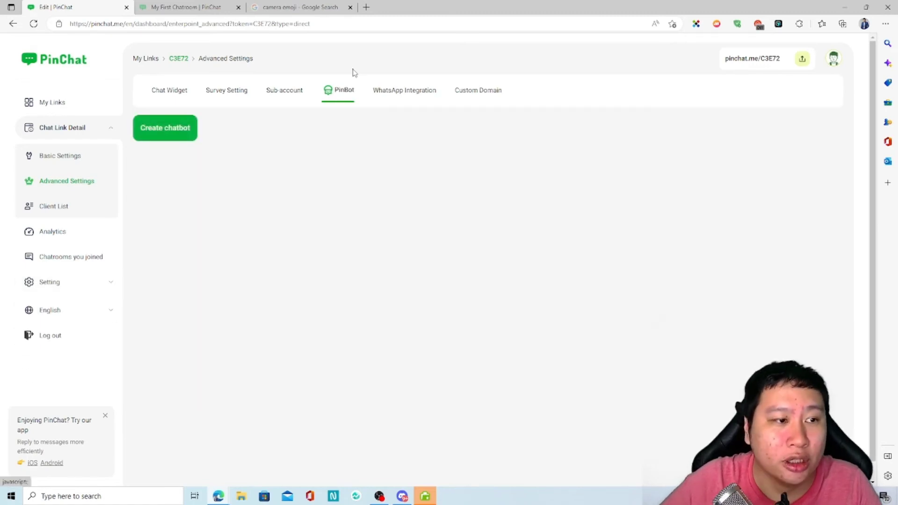
Create a new chatbot nicknamed 'Test' and save its basic information.
click(175, 137)
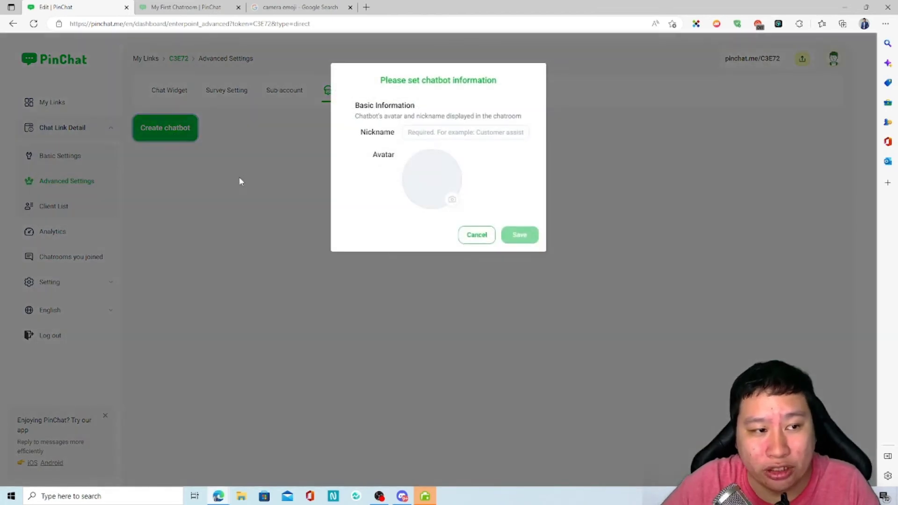
click(478, 132)
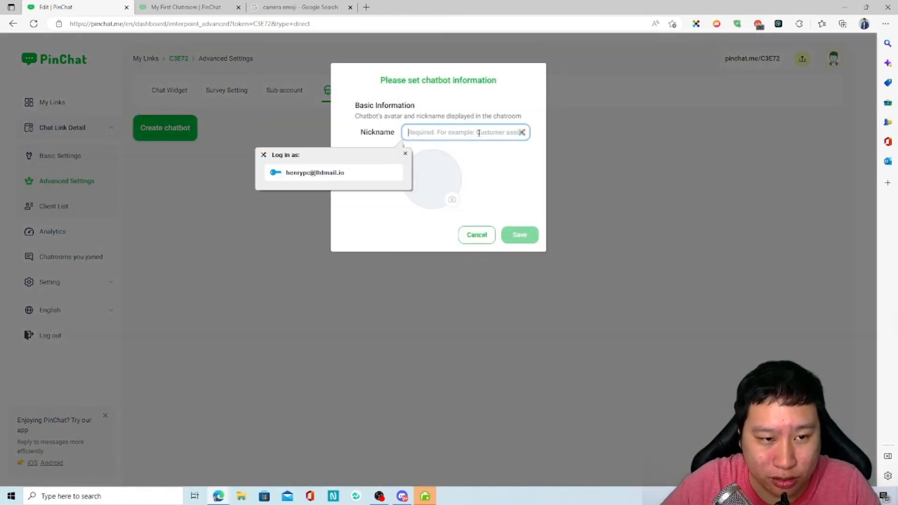
text(Test)
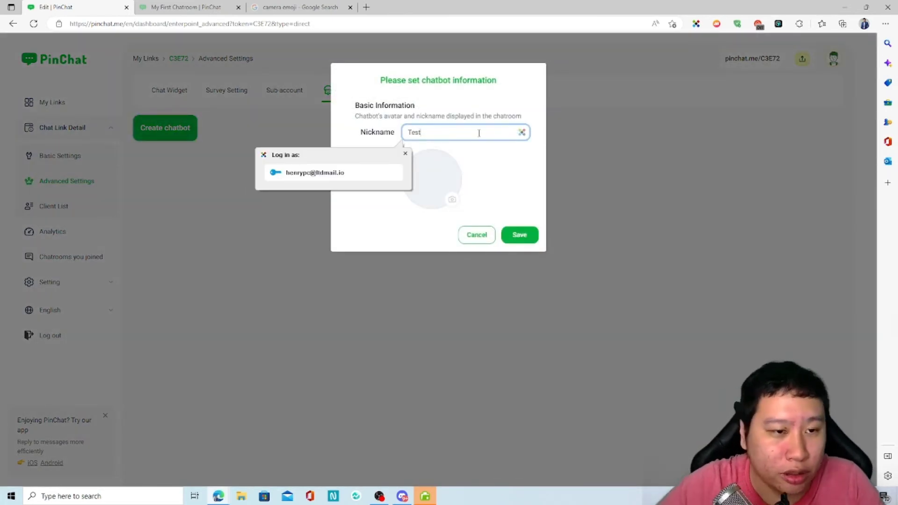
click(525, 237)
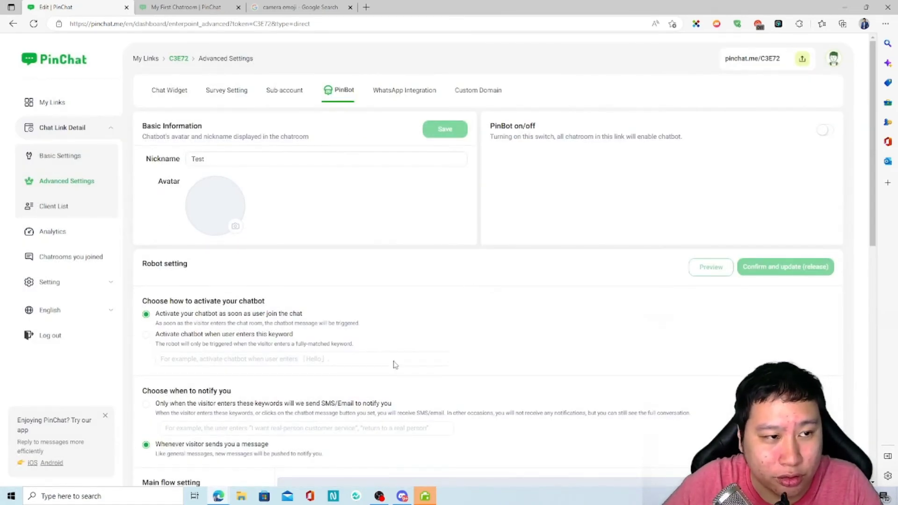
Set notifications to 'Only when the visitor enters these keywords'.
scroll(229, 314, down, 8)
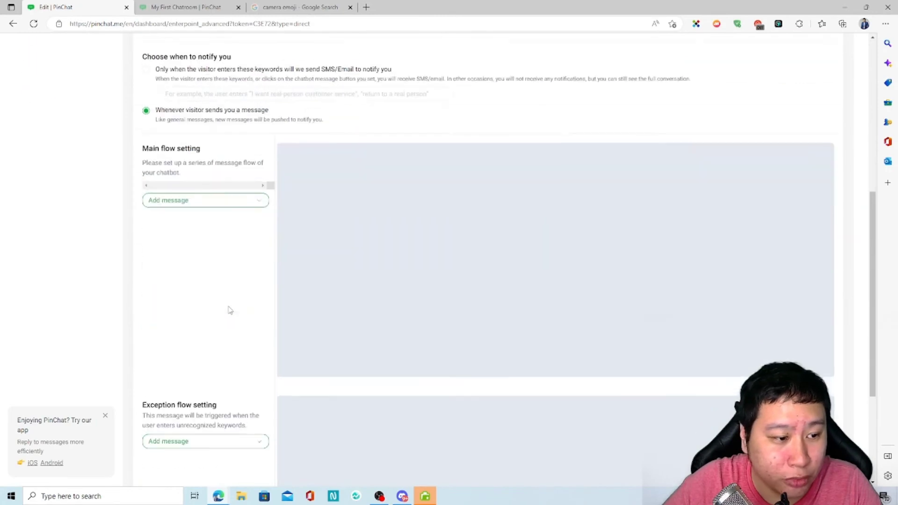
scroll(224, 307, up, 8)
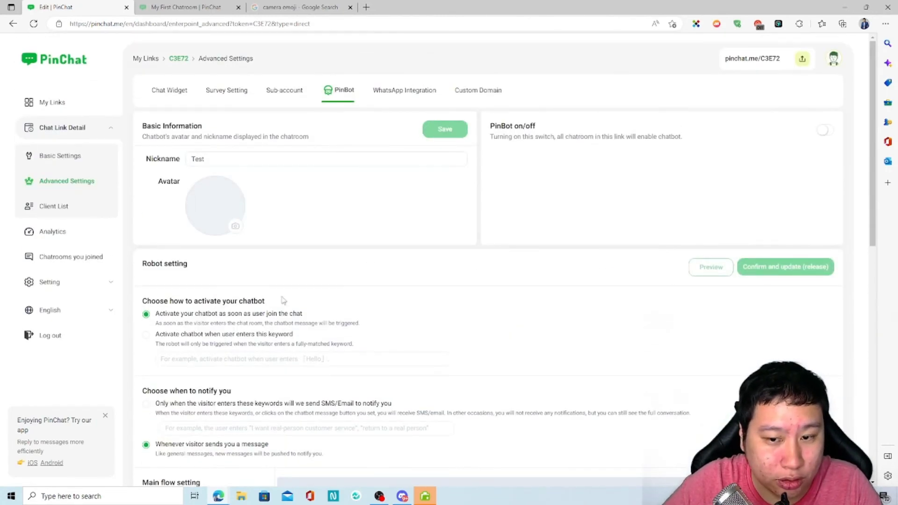
scroll(200, 337, down, 2)
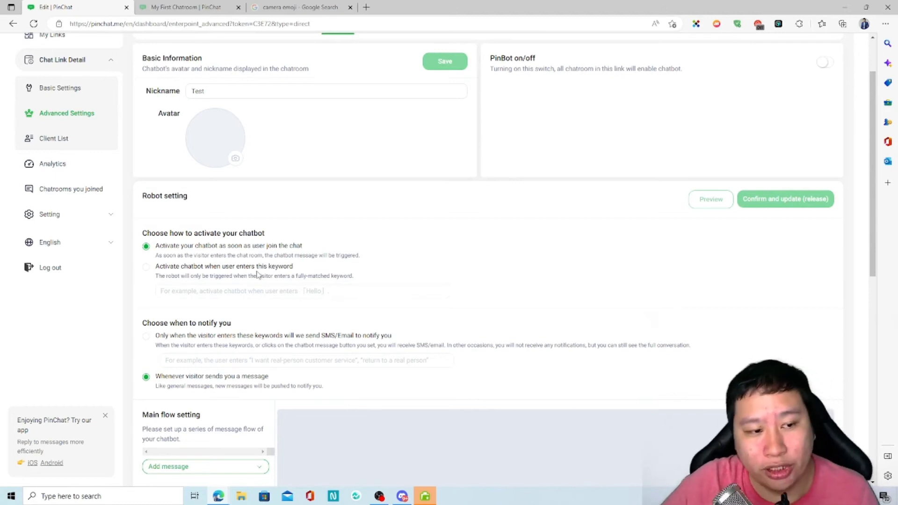
scroll(276, 299, down, 1)
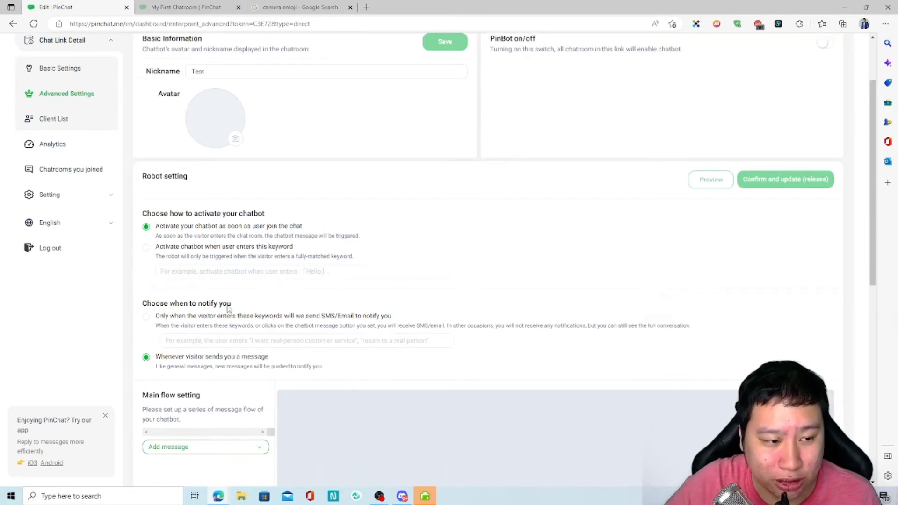
scroll(228, 308, down, 2)
drag(173, 255, 293, 241)
click(293, 240)
click(146, 268)
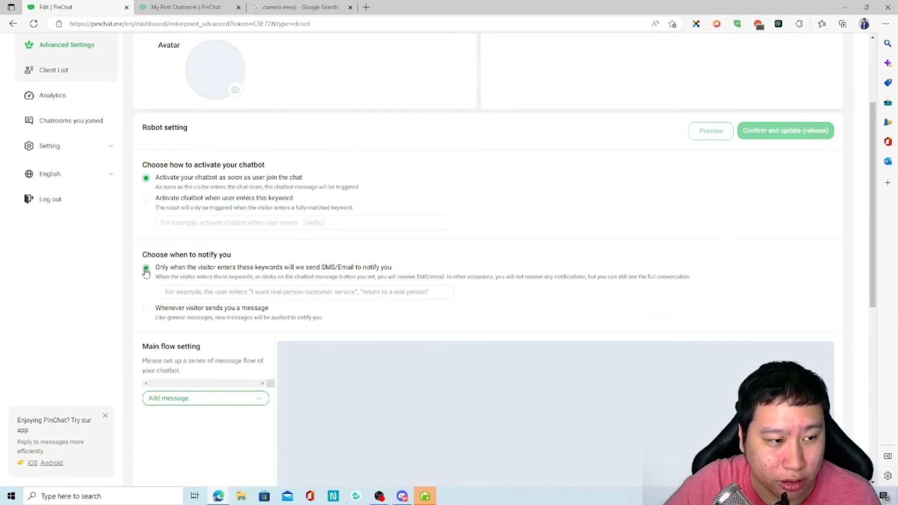
click(183, 309)
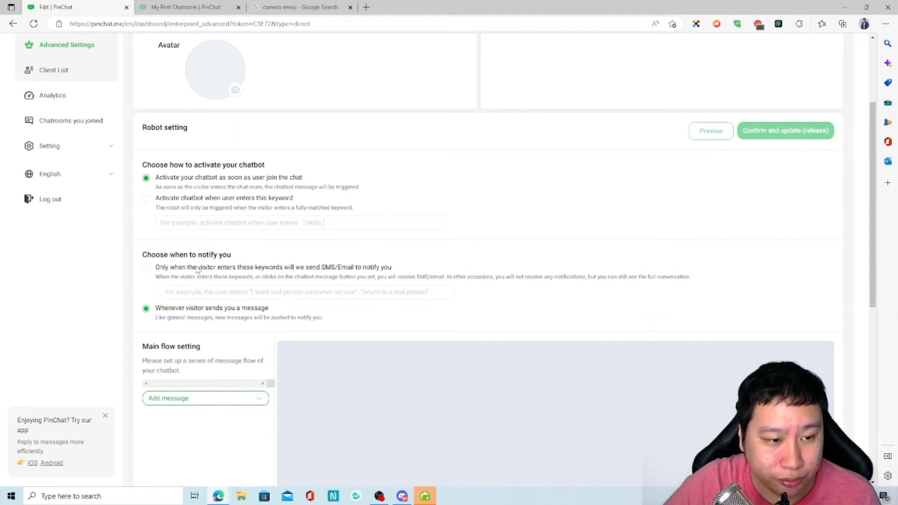
click(167, 268)
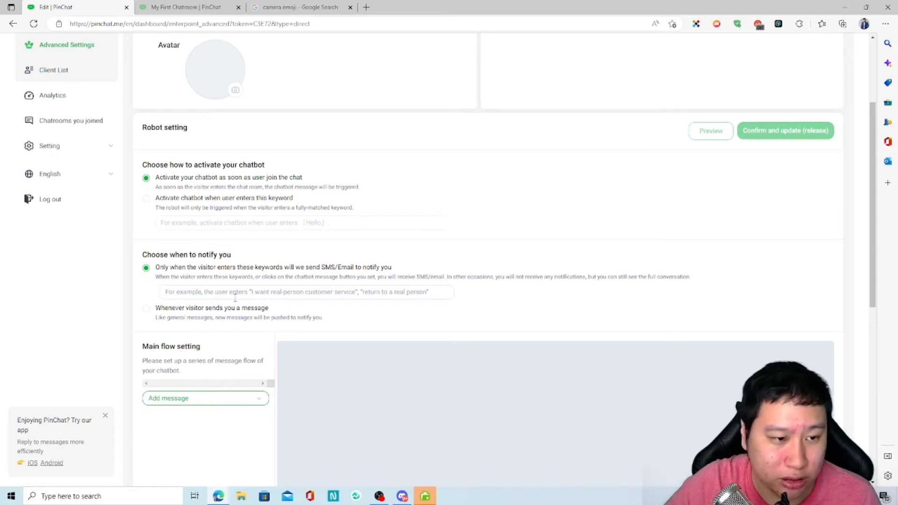
Notify on every visitor message and add a Text & Image message (text_oe4ya) to the main flow.
click(198, 310)
scroll(189, 344, down, 3)
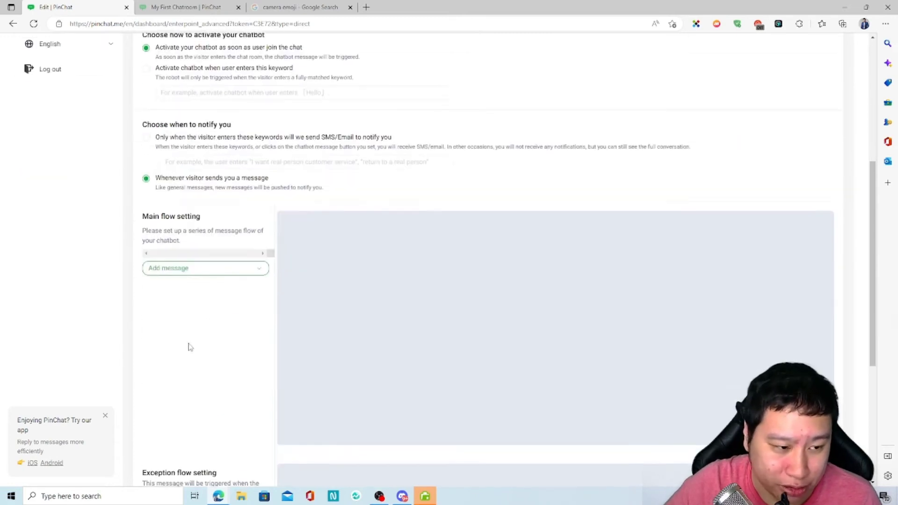
click(182, 267)
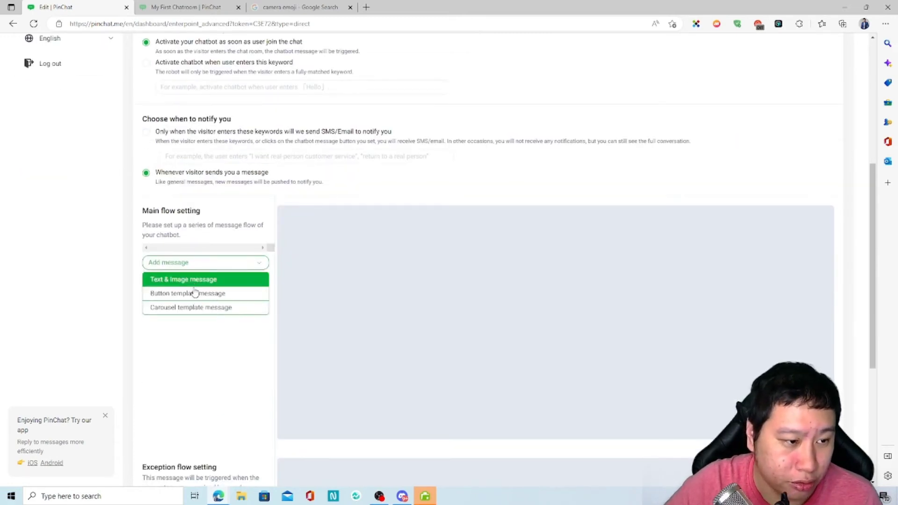
click(193, 279)
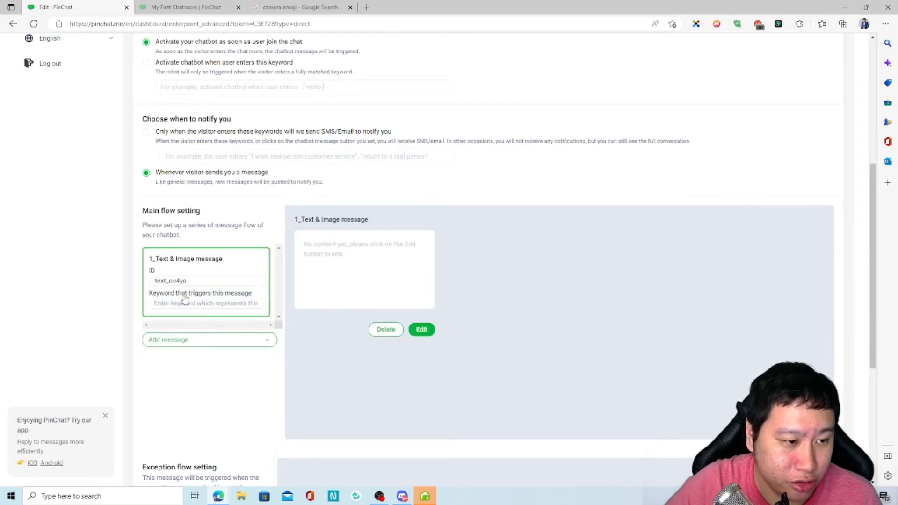
double_click(191, 281)
click(196, 303)
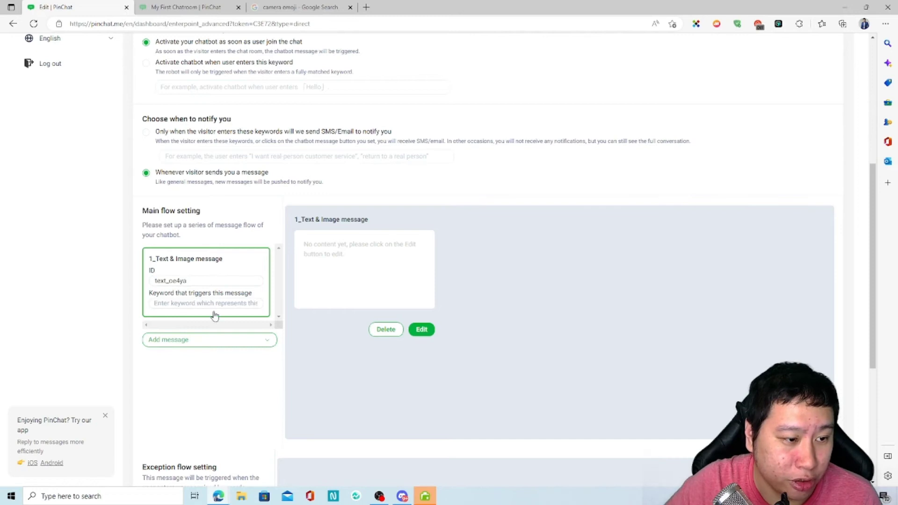
Add a Button template message to the main flow and return to the Text & Image message's editor.
scroll(214, 316, down, 3)
click(190, 203)
click(170, 236)
click(171, 237)
click(186, 167)
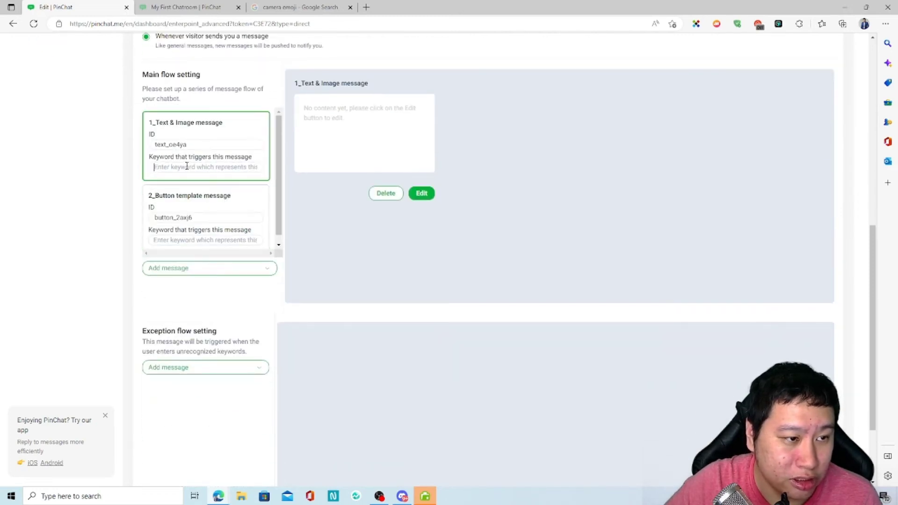
click(319, 133)
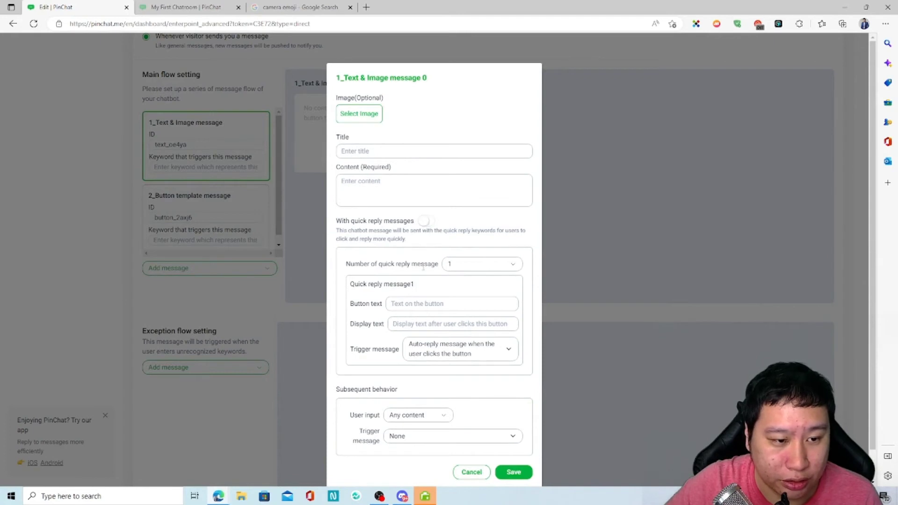
Try the quick reply toggle and trigger message list, then cancel the Text & Image editor.
click(426, 222)
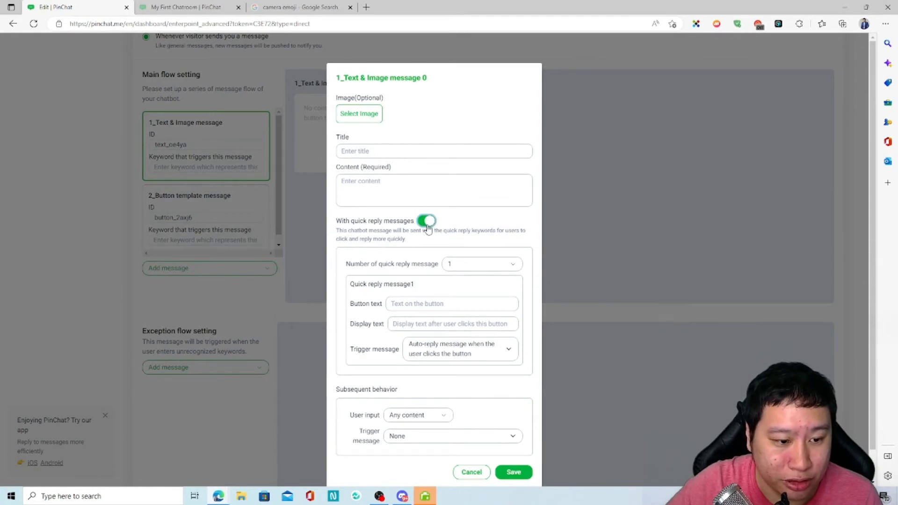
scroll(427, 228, down, 1)
click(426, 188)
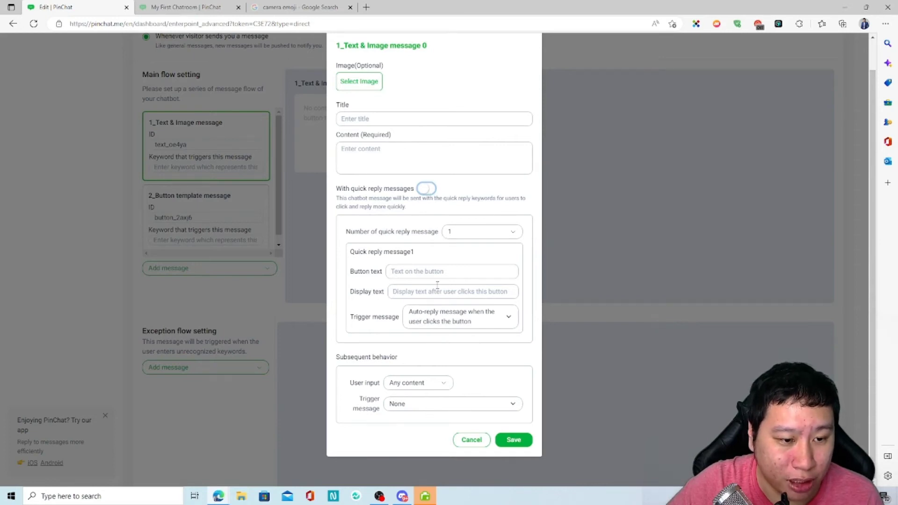
click(426, 272)
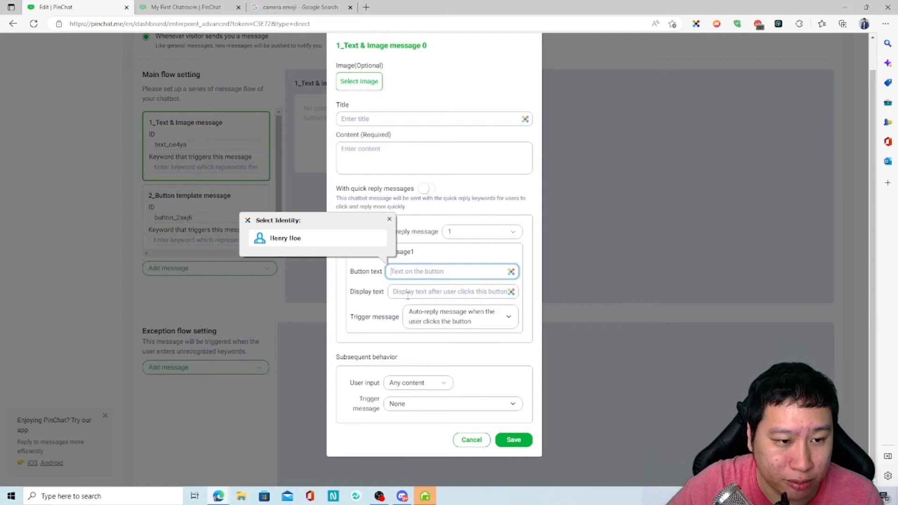
click(420, 230)
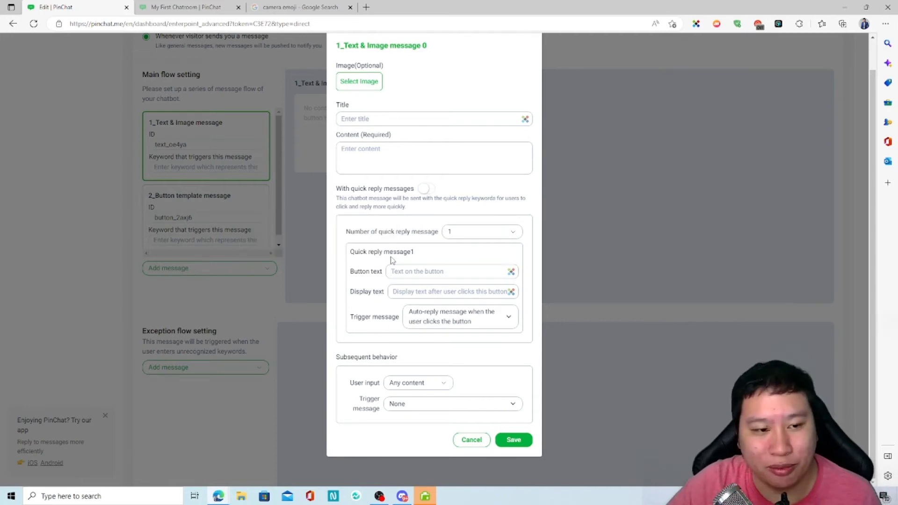
click(424, 272)
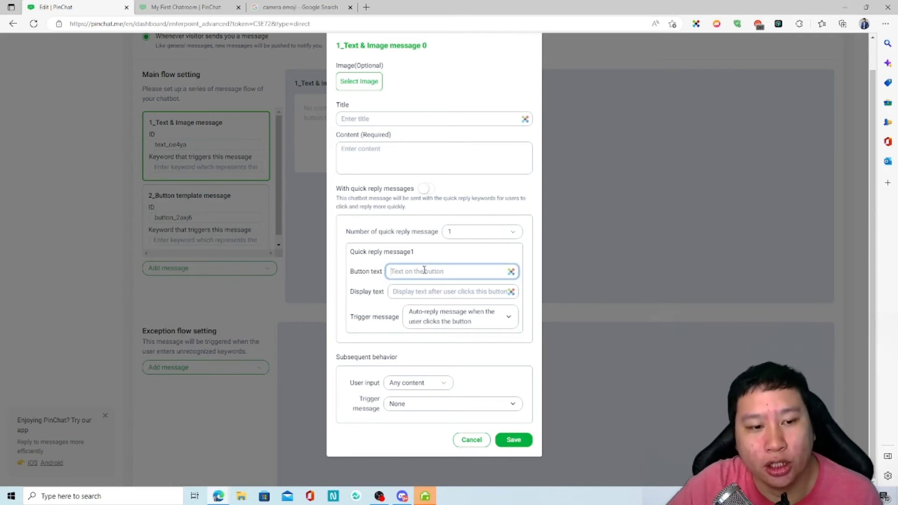
click(432, 321)
click(431, 321)
click(430, 320)
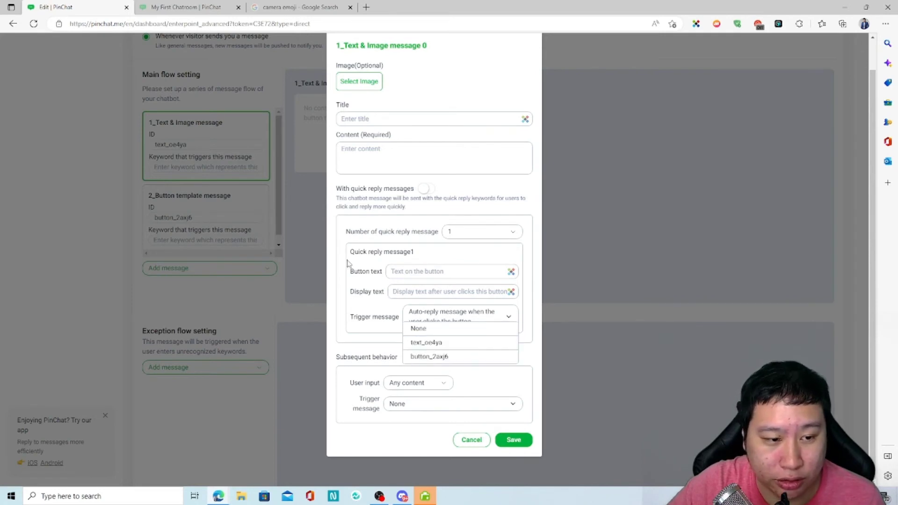
click(470, 448)
In the reopened editor, try text_oe4ya as trigger message, reset it to None, and review input options.
click(327, 120)
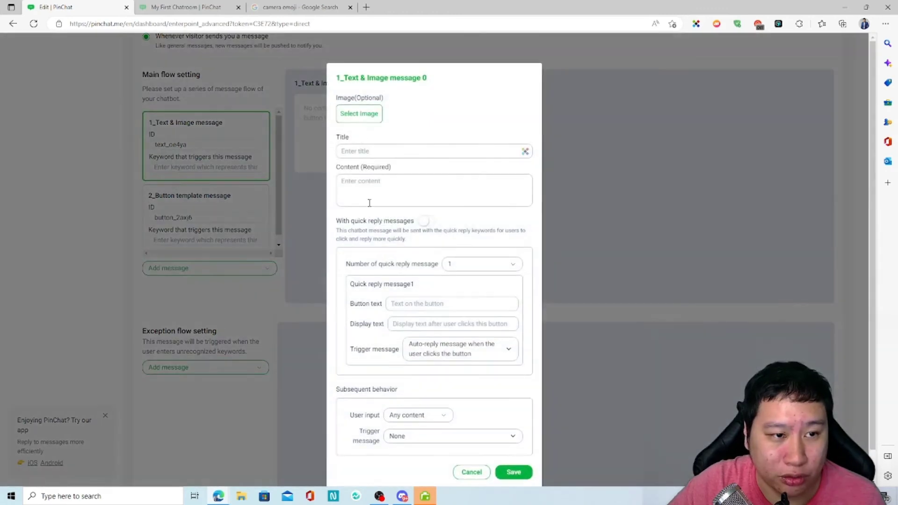
click(366, 197)
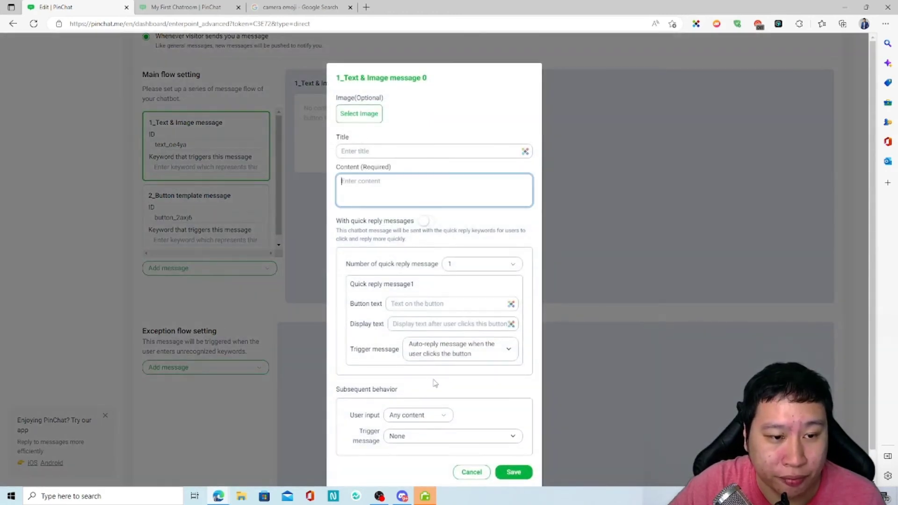
scroll(405, 280, down, 1)
click(435, 317)
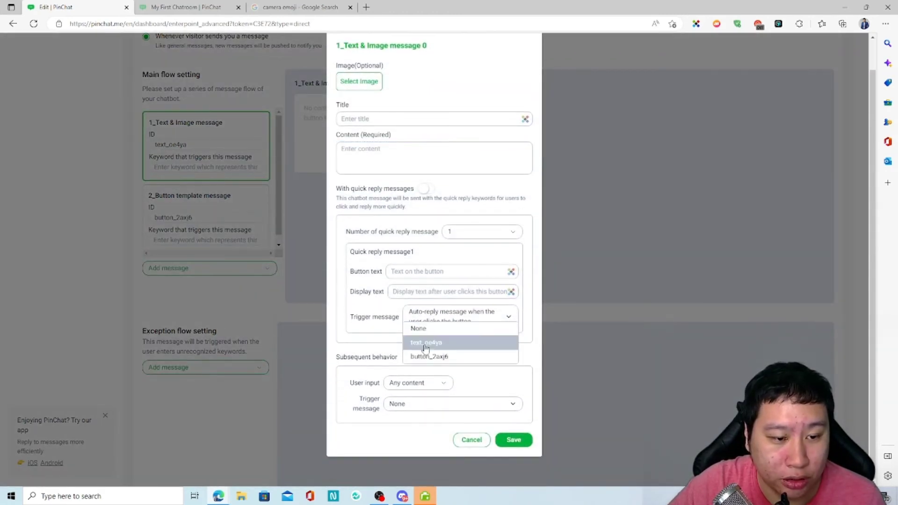
click(428, 346)
click(413, 325)
click(425, 341)
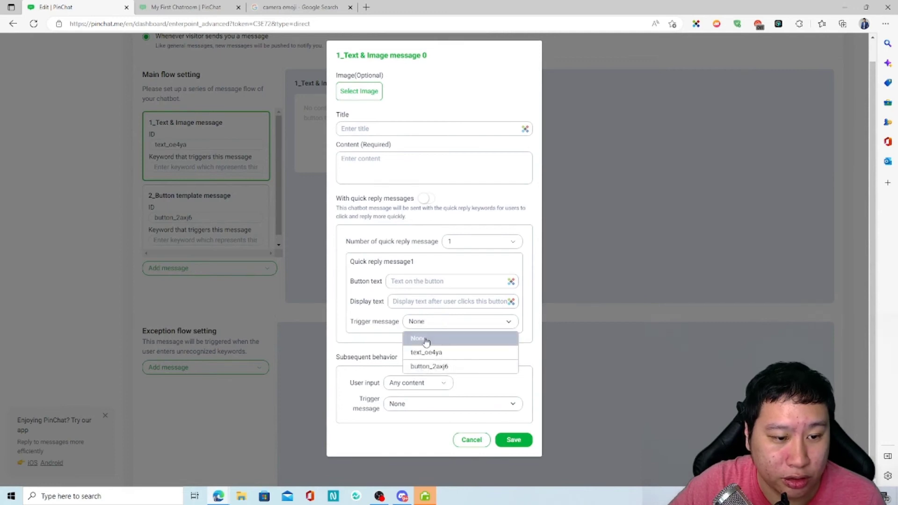
click(416, 384)
click(414, 399)
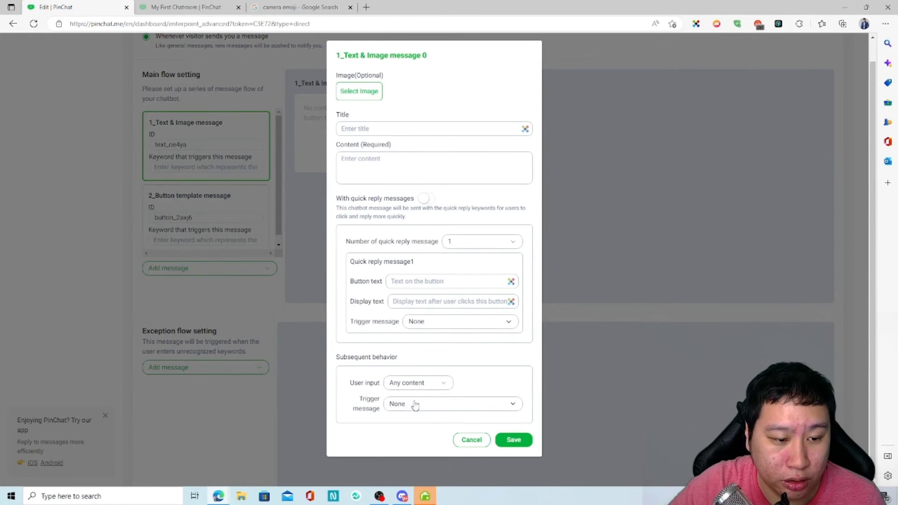
click(414, 404)
Try quick replies with a single reply and its trigger options, then discard and close the editor.
click(437, 392)
click(391, 177)
click(426, 198)
click(470, 245)
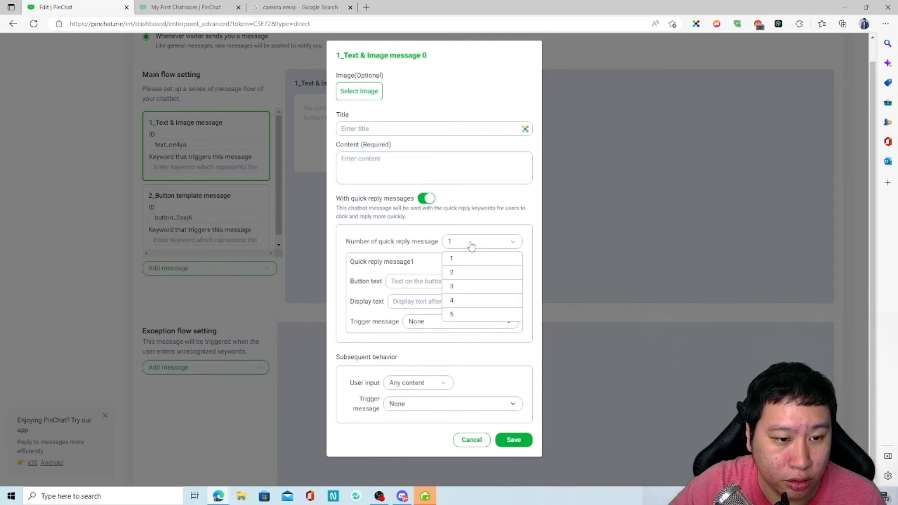
click(449, 254)
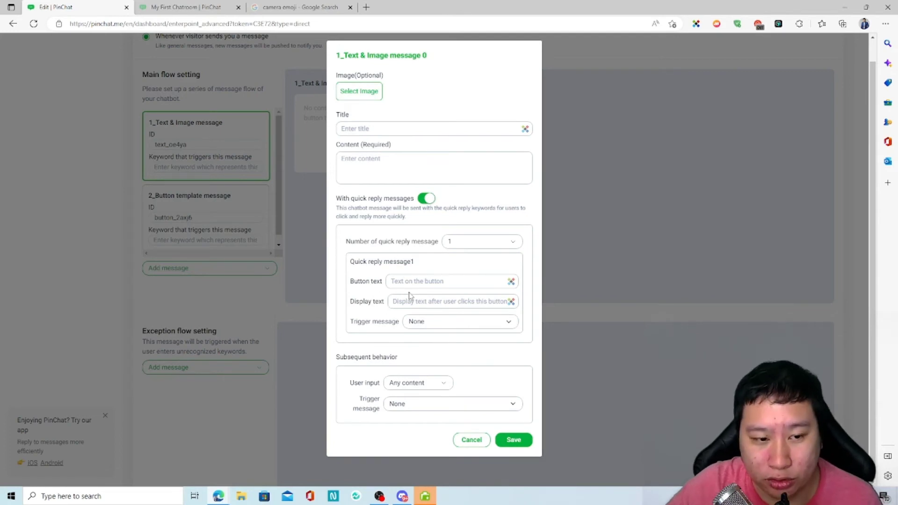
click(433, 320)
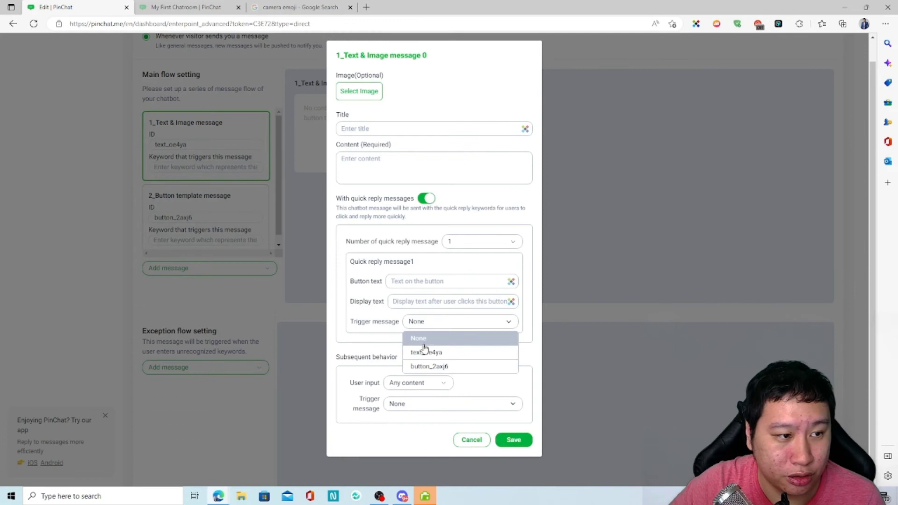
click(471, 440)
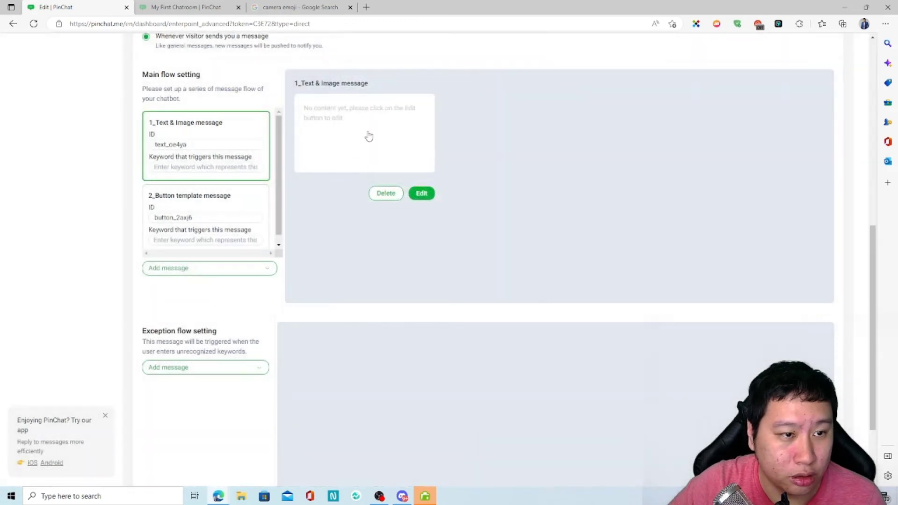
Open the 2_Button template message editor, review its trigger message options, and cancel unchanged.
scroll(341, 346, up, 1)
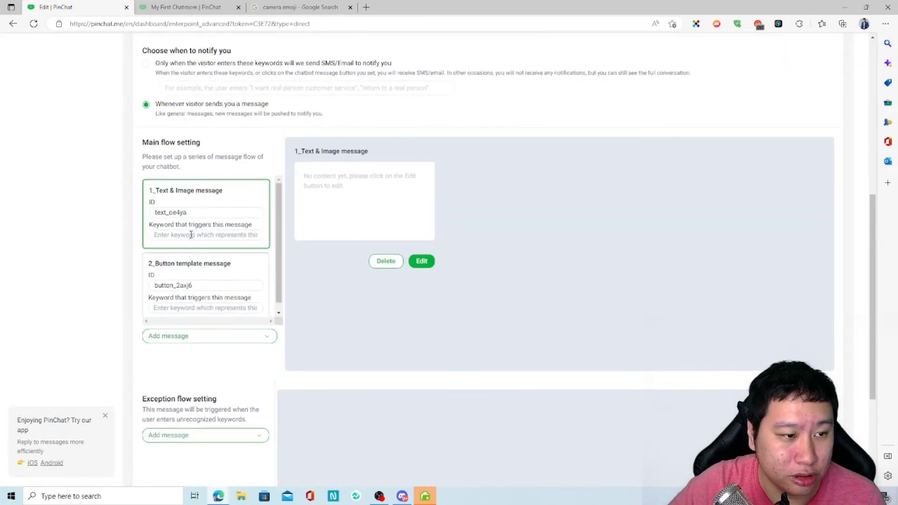
click(232, 270)
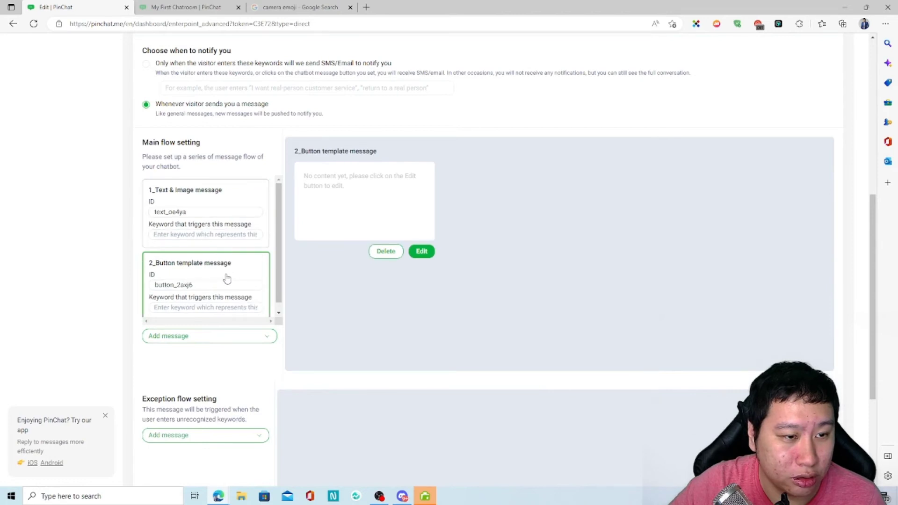
click(307, 205)
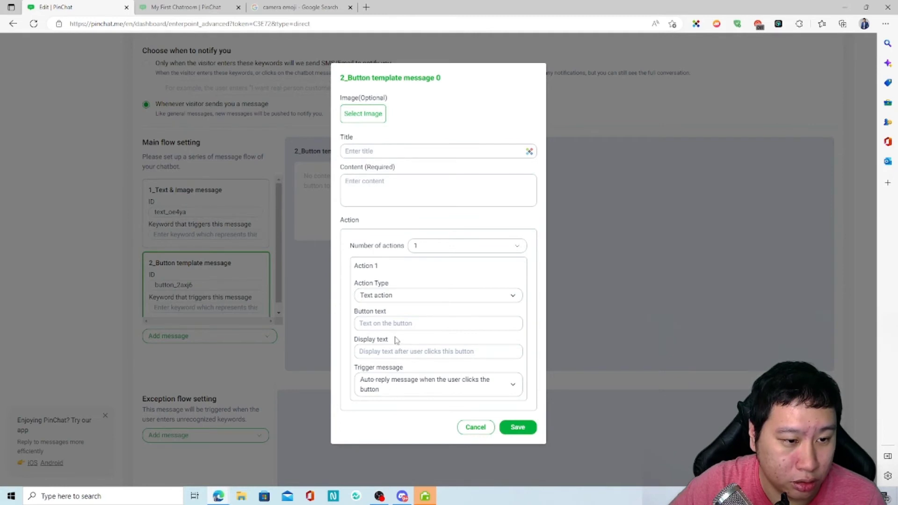
click(427, 391)
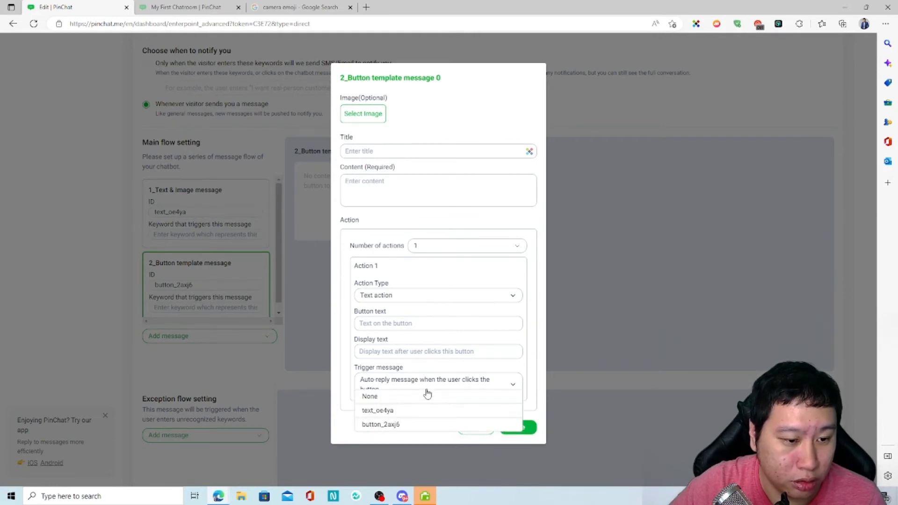
click(475, 427)
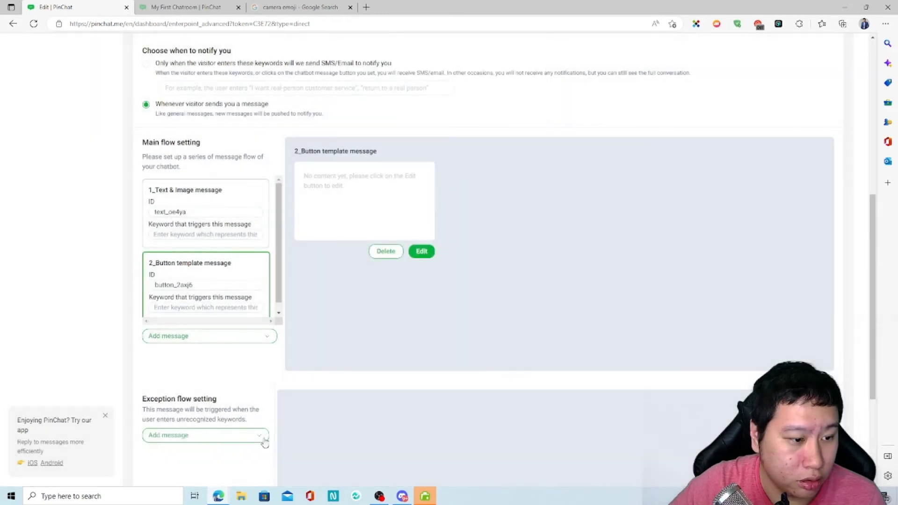
scroll(216, 449, down, 3)
In the 1_Text & Image editor, try alphanumeric then email expected input, keeping follow-up trigger None.
scroll(195, 370, up, 4)
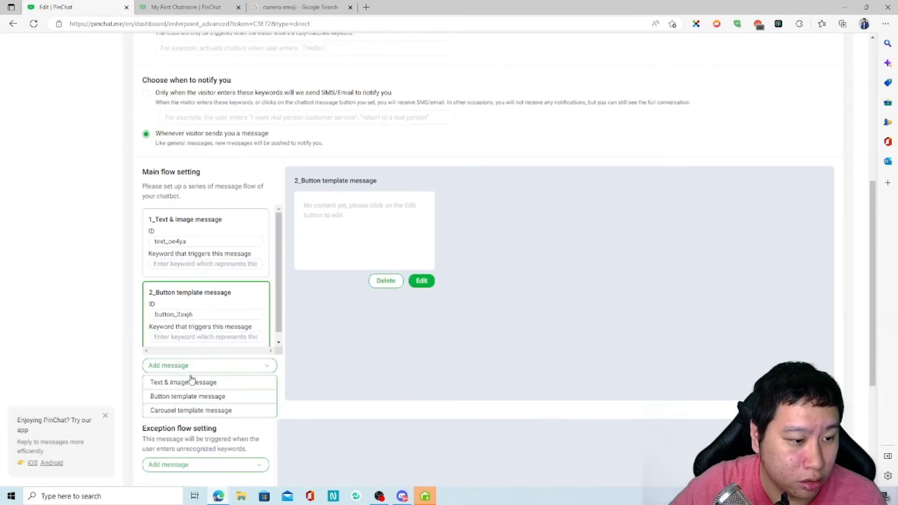
click(199, 240)
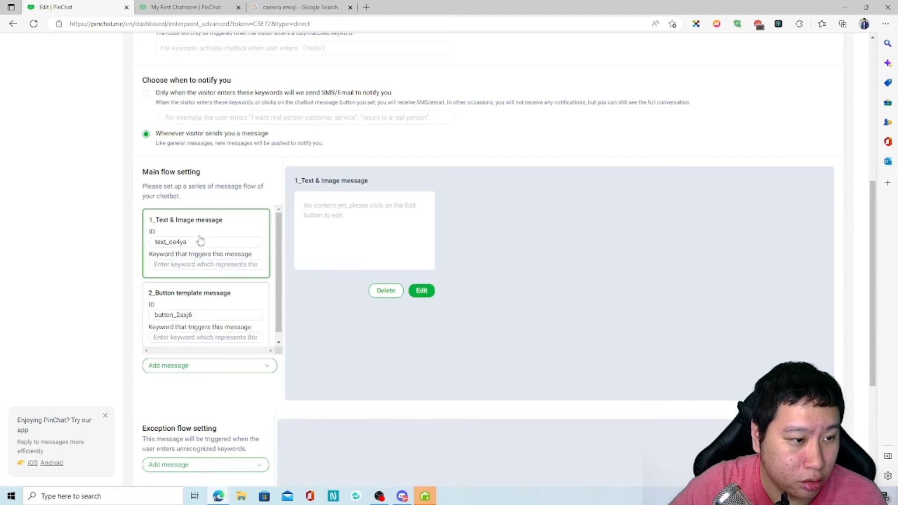
click(327, 229)
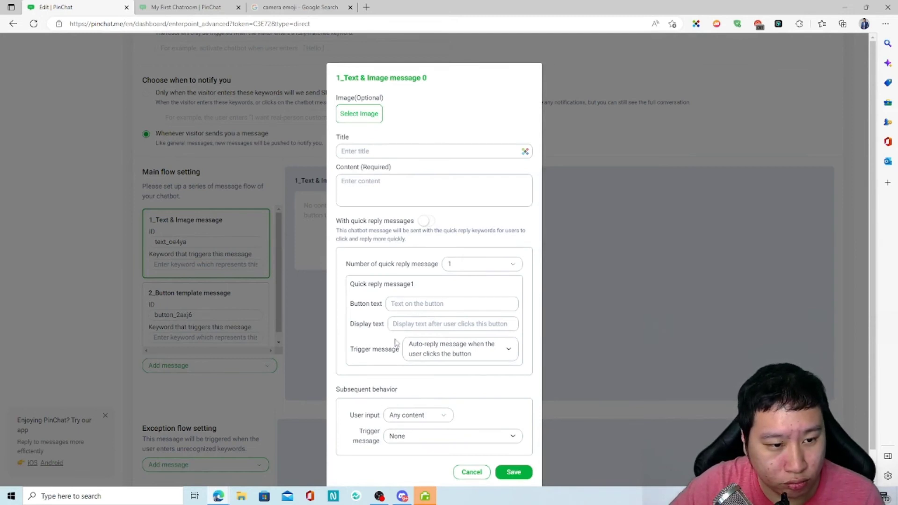
scroll(395, 397, down, 1)
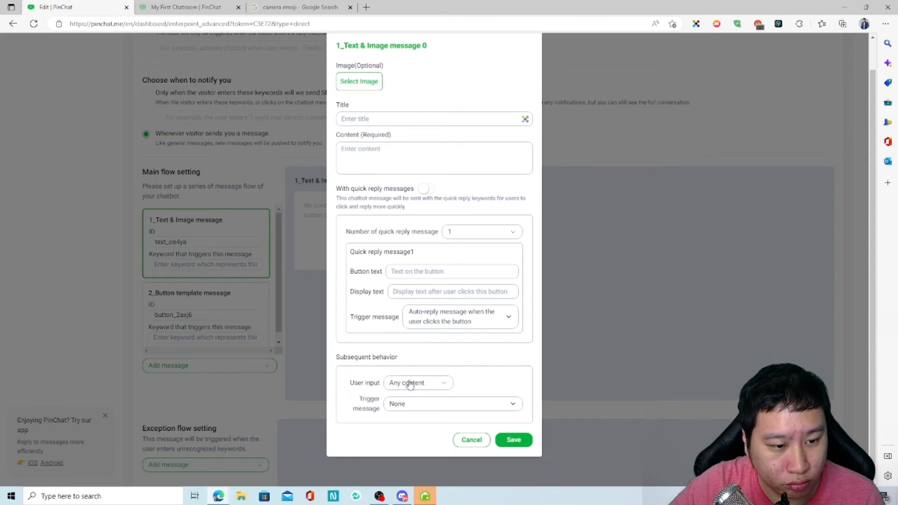
click(408, 382)
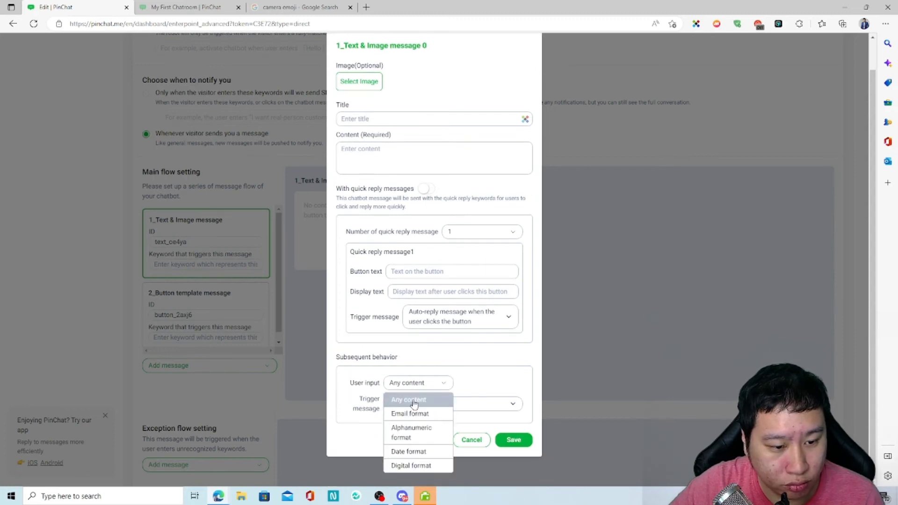
click(403, 432)
click(410, 413)
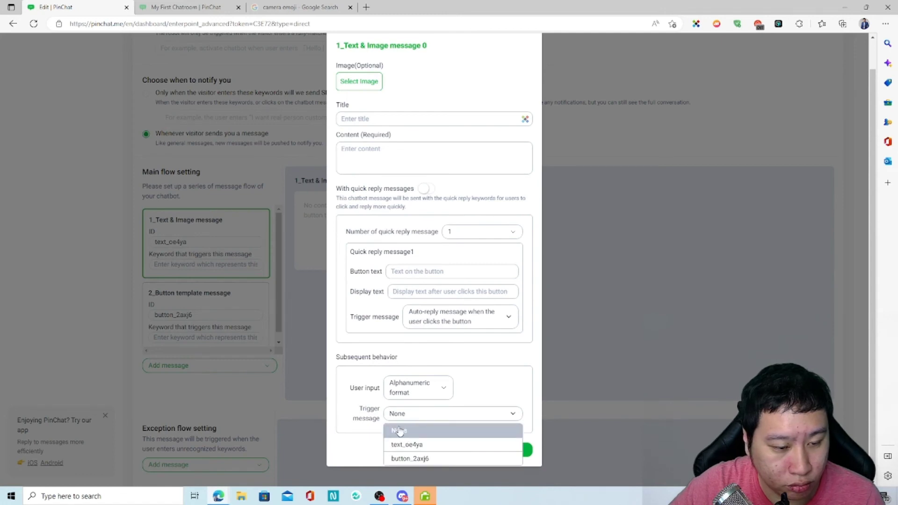
click(399, 431)
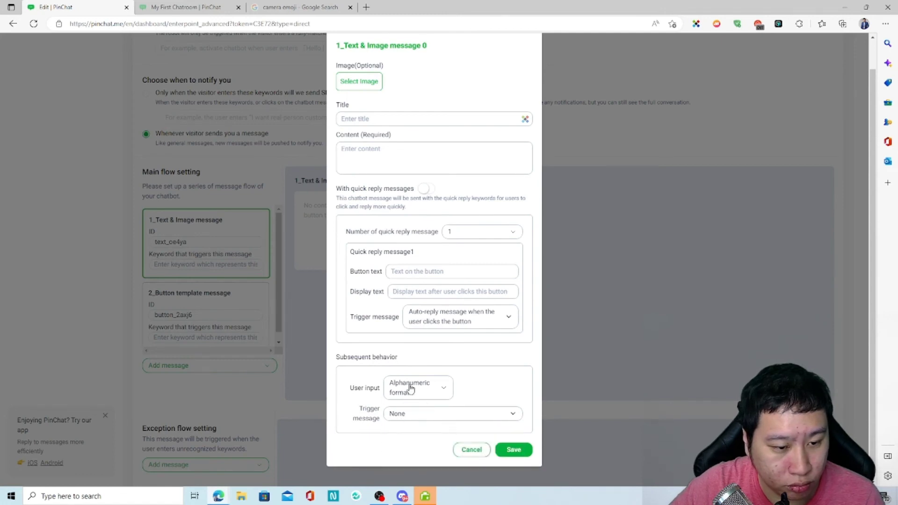
click(413, 416)
click(413, 432)
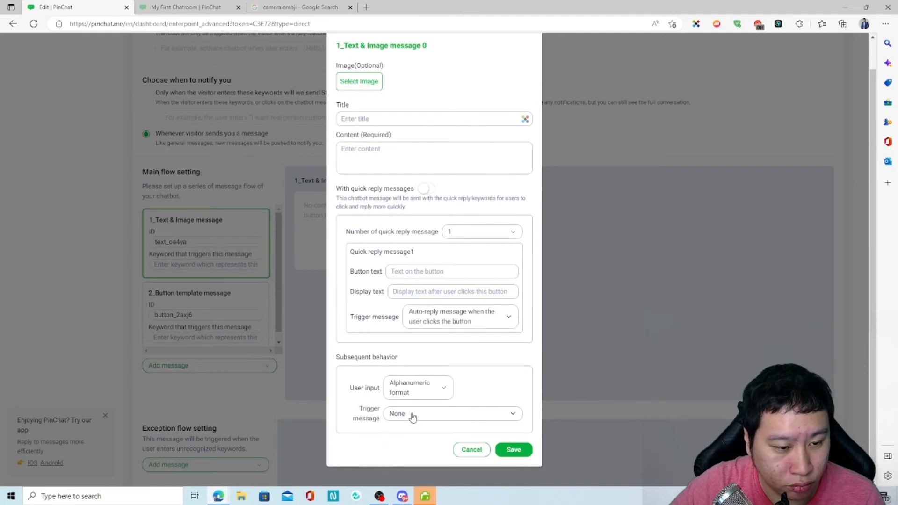
click(416, 396)
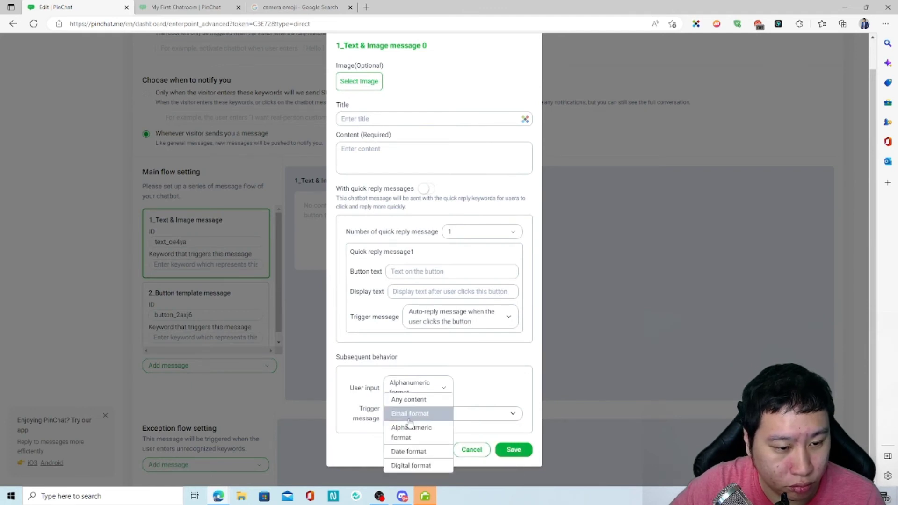
click(410, 416)
Discard the edits, reopening and closing the first message's editor twice without saving.
click(470, 448)
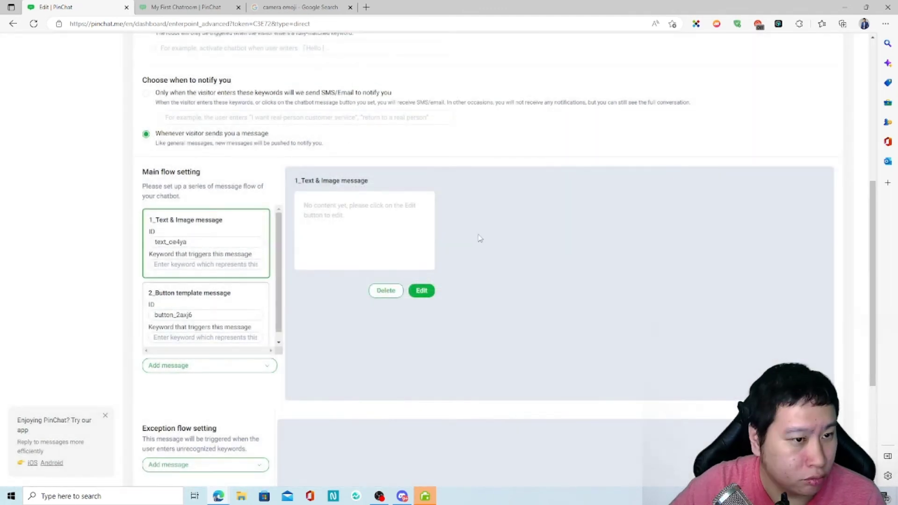
click(411, 291)
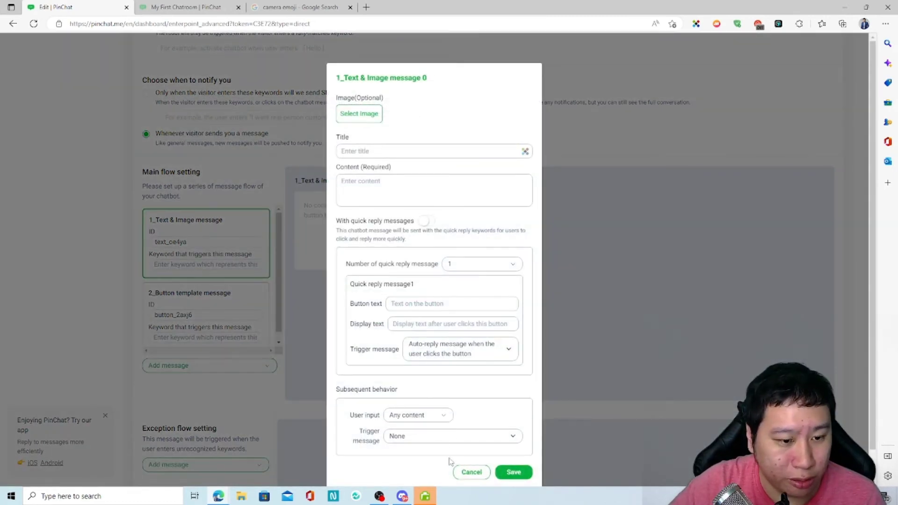
click(458, 472)
click(421, 290)
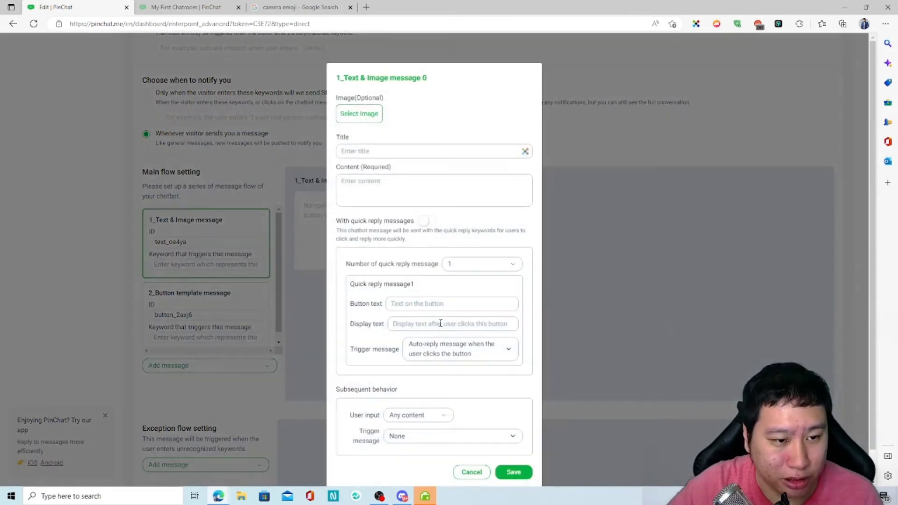
click(471, 471)
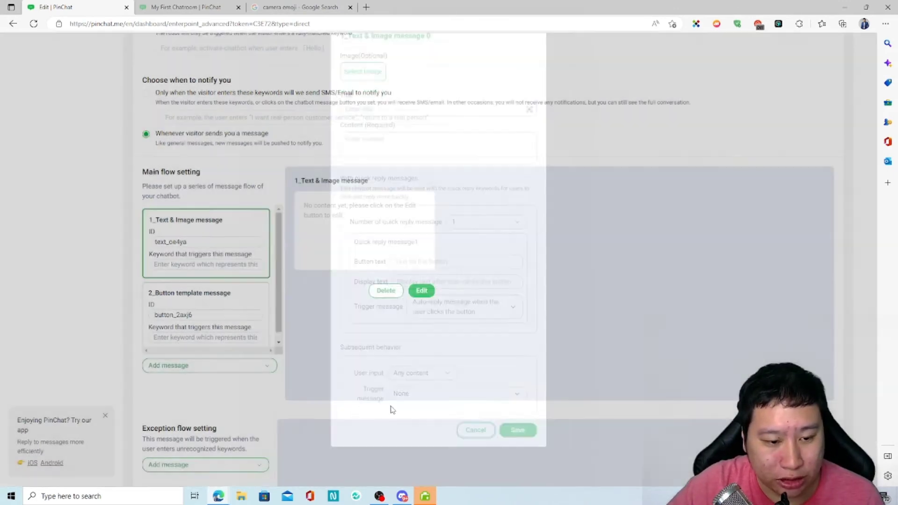
Delete the 2_Button template message and confirm the deletion.
click(195, 312)
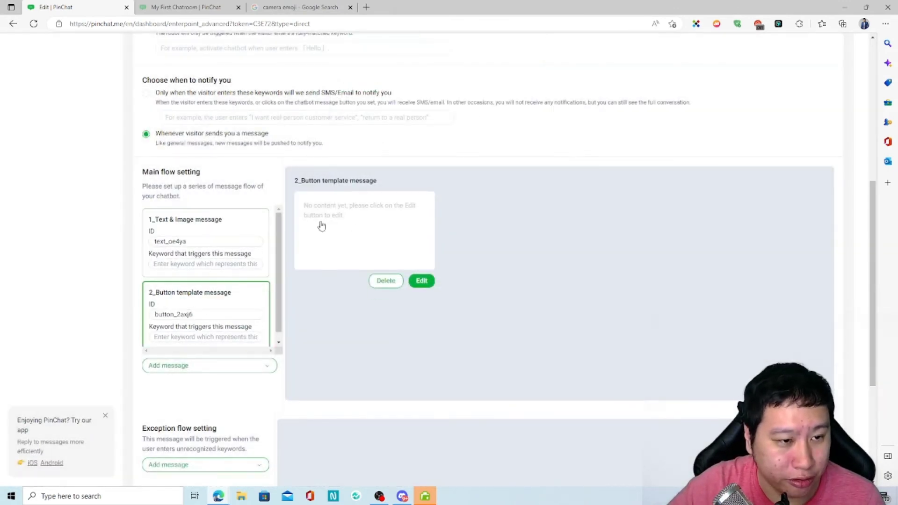
click(383, 281)
click(463, 169)
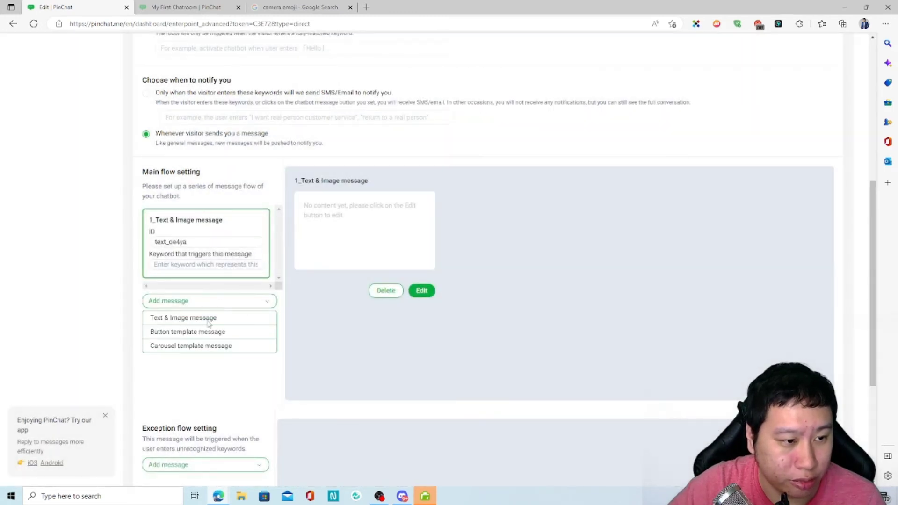
Add a new Text & Image message with content 'Hello', save it, and reselect the first message.
click(207, 318)
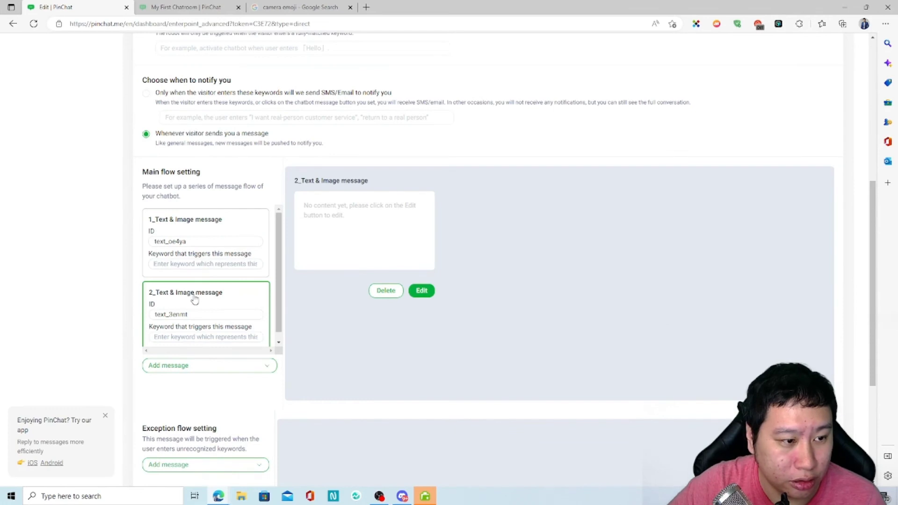
click(347, 235)
click(407, 182)
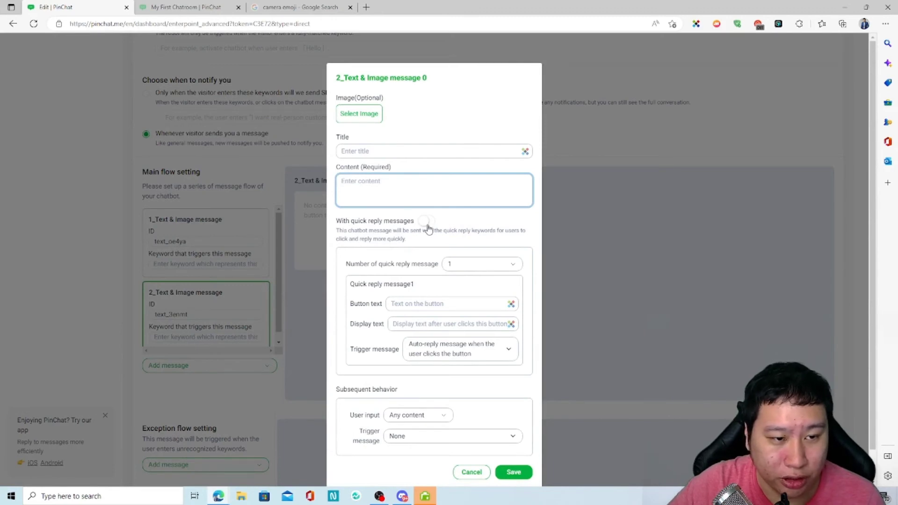
text(Hello)
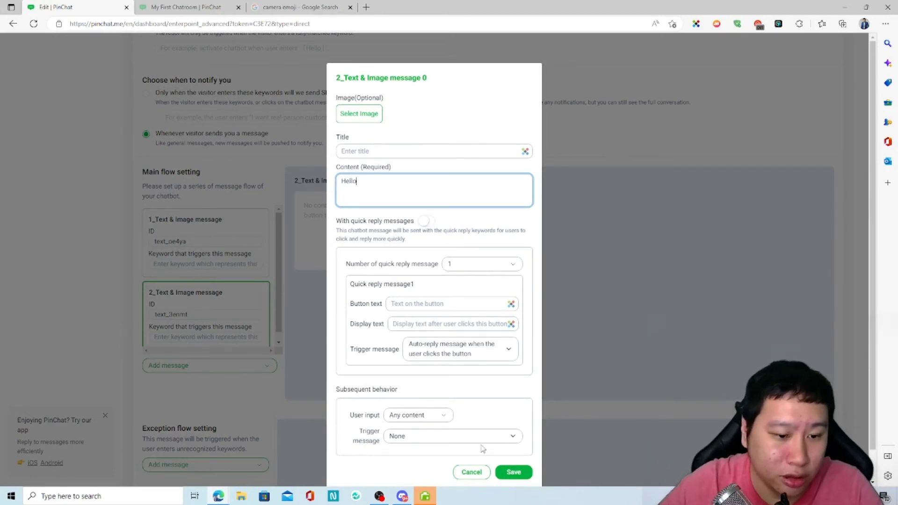
click(514, 472)
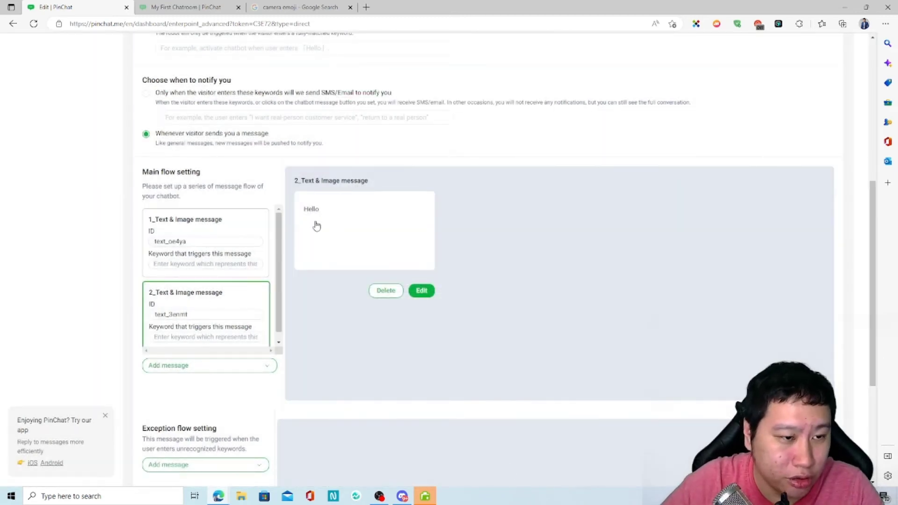
click(212, 239)
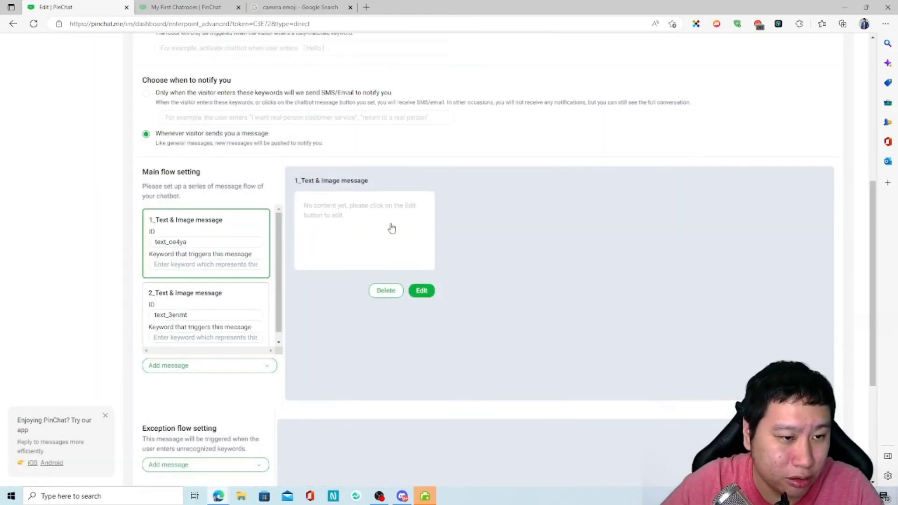
Set the first message's subsequent trigger message to text_3enmt.
click(346, 227)
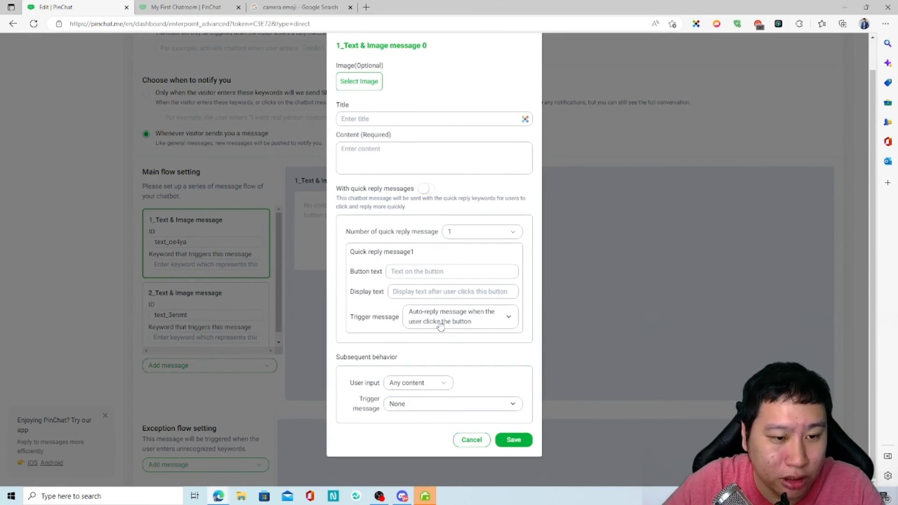
click(410, 389)
click(411, 389)
click(410, 387)
click(414, 405)
click(406, 450)
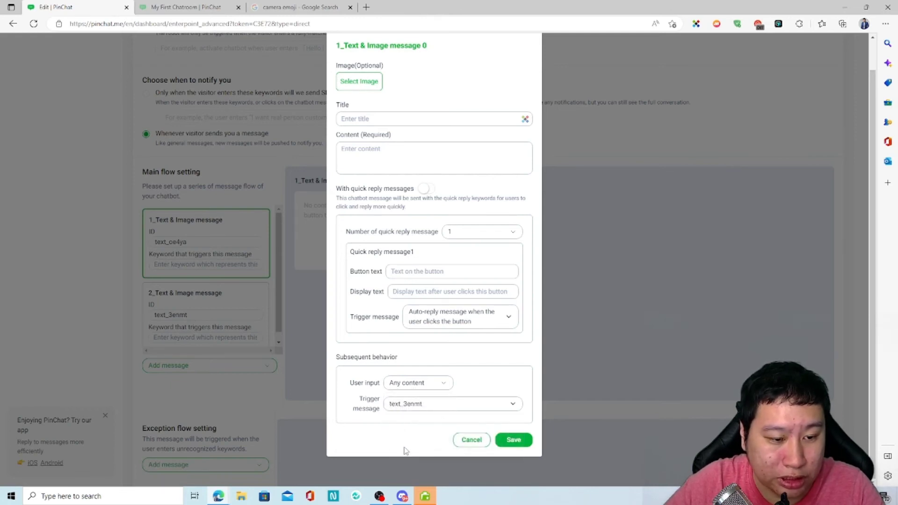
click(496, 440)
Enter the content 'Is this about sales or customer support' and switch on quick replies.
click(395, 187)
text(Who)
key(BackSpace)
key(BackSpace)
key(BackSpace)
text(Is)
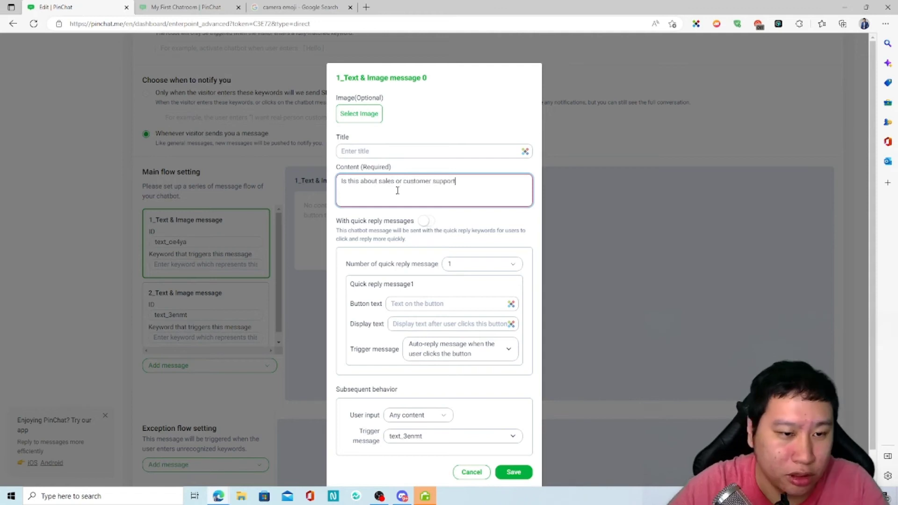
click(424, 221)
scroll(426, 222, down, 1)
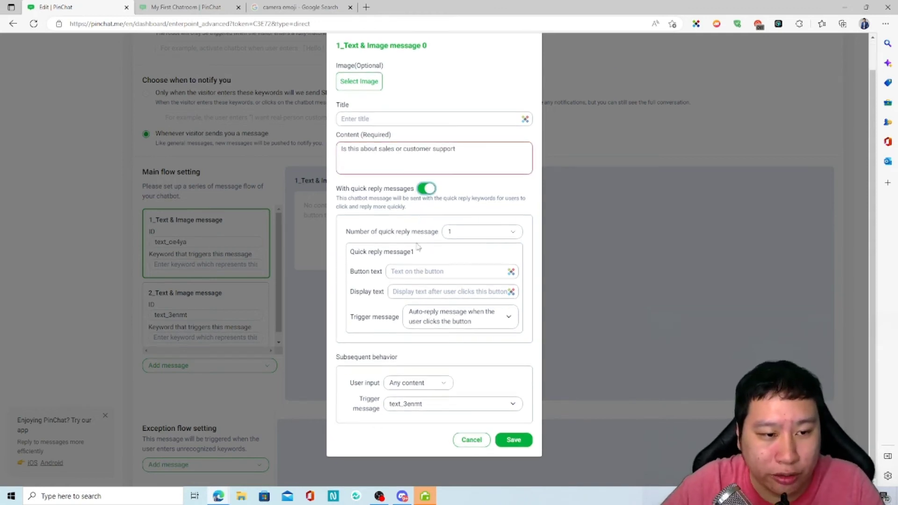
Set two quick replies, 'Customer Support' and 'Sales', with matching button and display text.
click(477, 232)
click(470, 263)
click(439, 271)
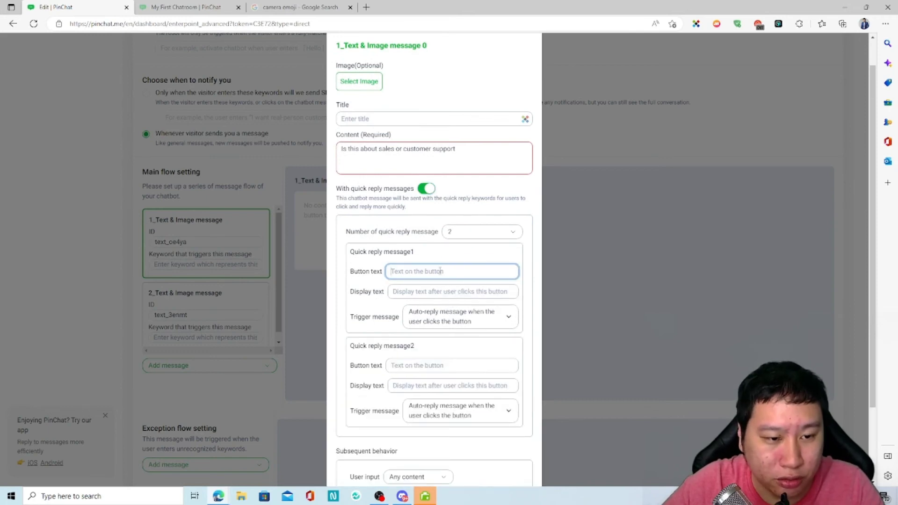
text(Customer Support)
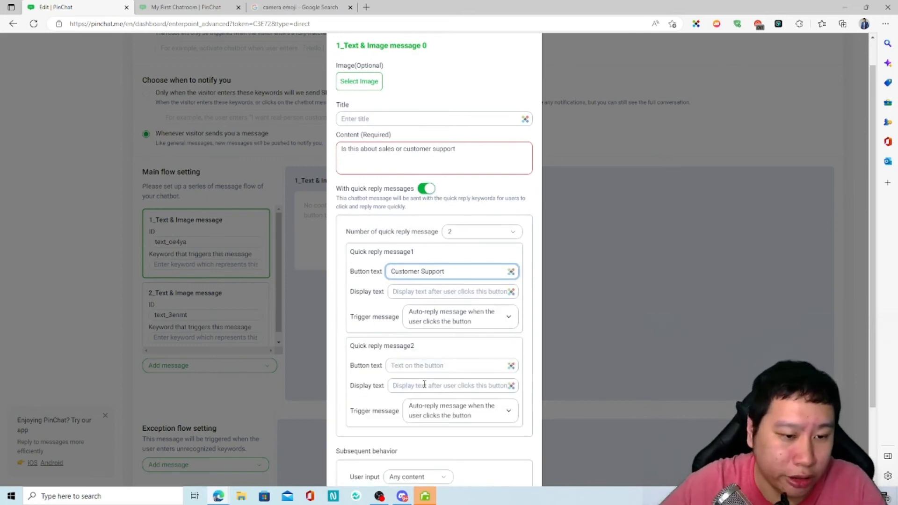
click(428, 364)
text(Sa)
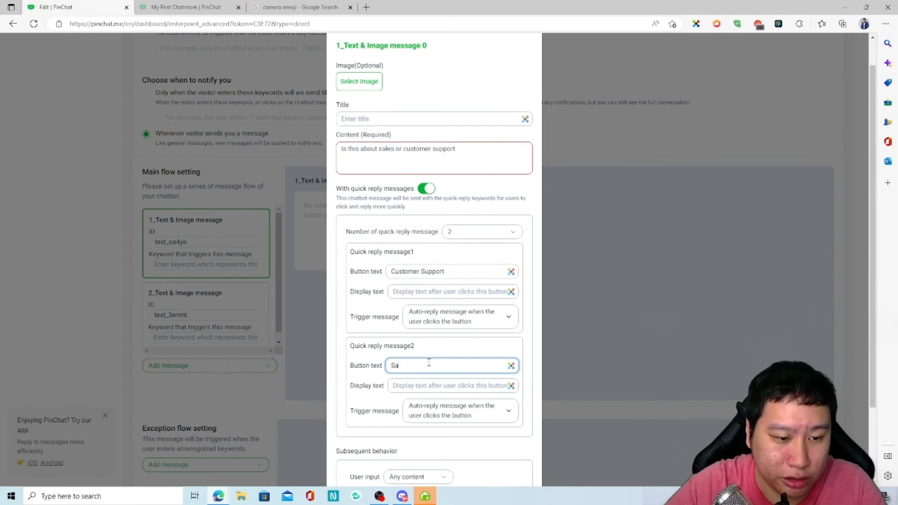
triple_click(454, 269)
key(ctrl+c)
click(403, 288)
key(ctrl+v)
double_click(414, 365)
key(ctrl+c)
click(432, 388)
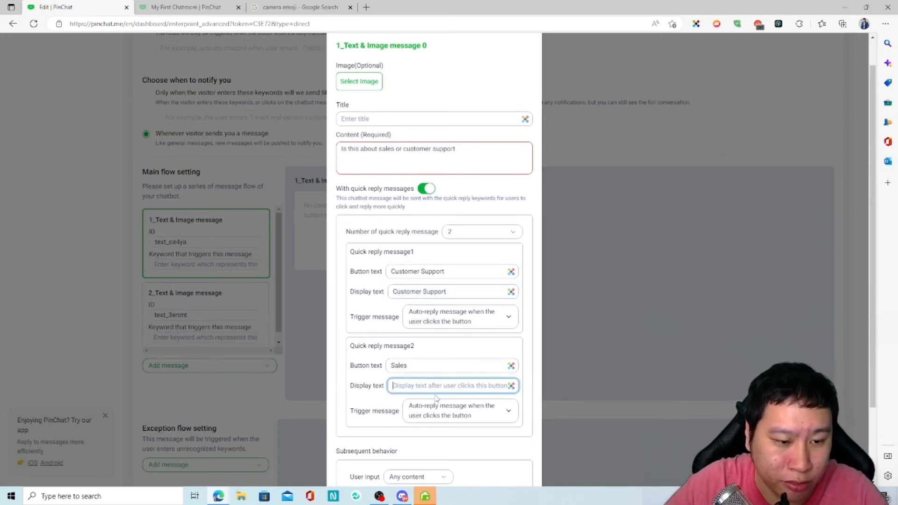
key(ctrl+v)
scroll(434, 384, down, 2)
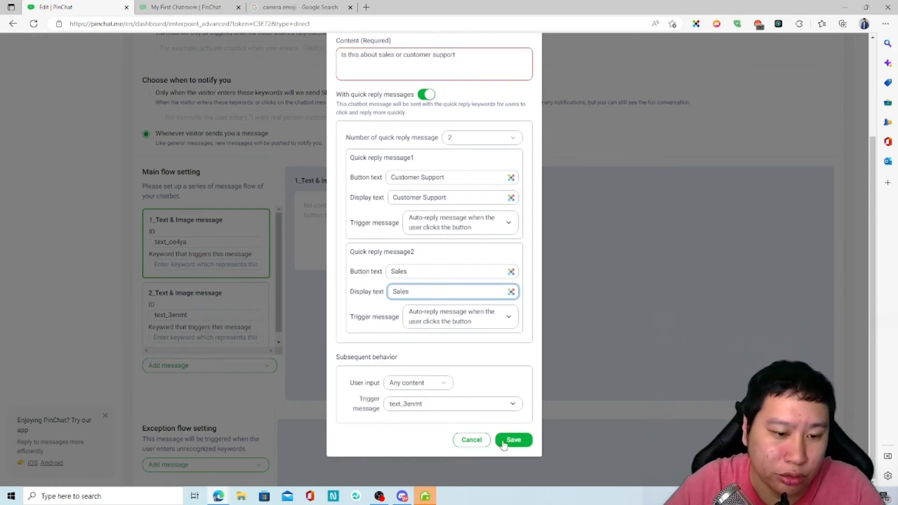
Make the Sales reply trigger text_3enmt, keep the after-input follow-up None, and save.
click(453, 323)
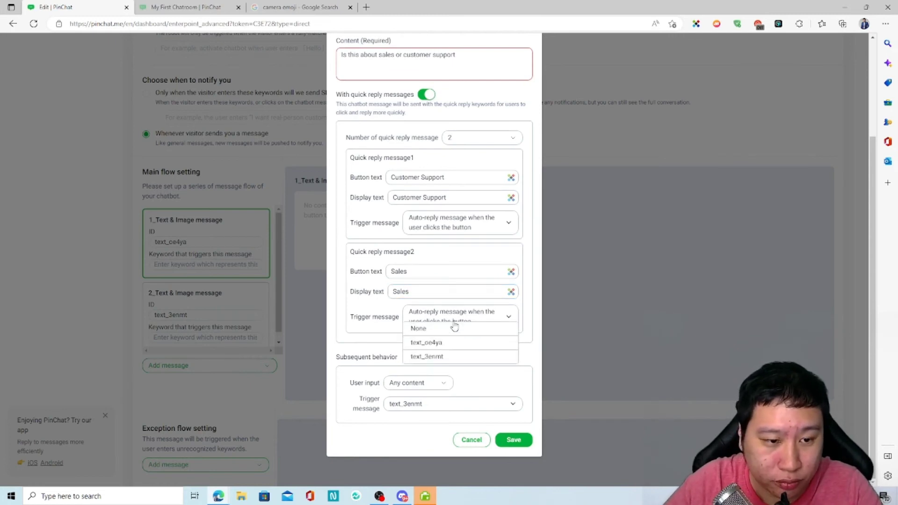
click(443, 314)
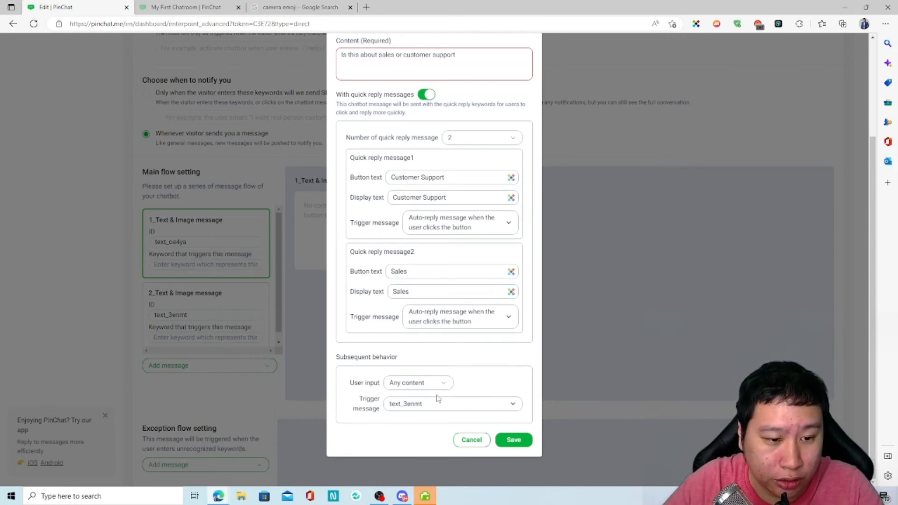
click(415, 387)
click(375, 399)
click(417, 407)
click(402, 423)
click(452, 318)
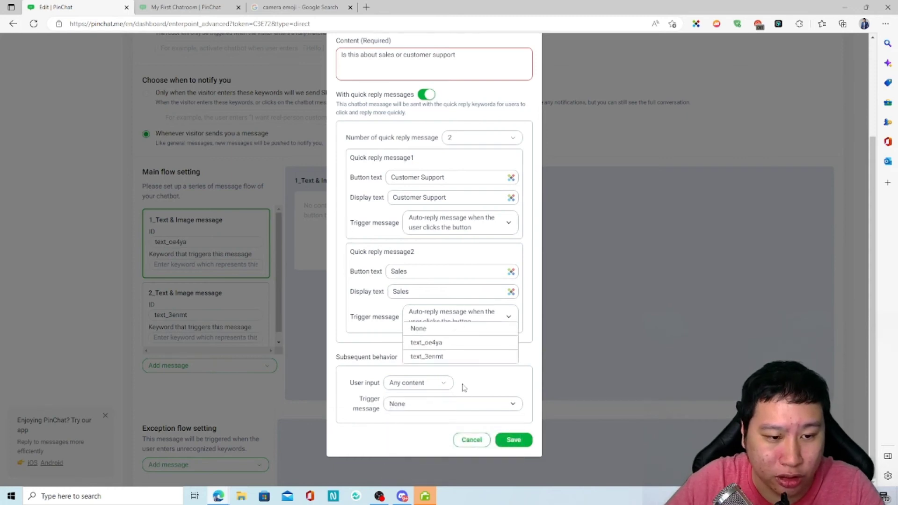
click(441, 357)
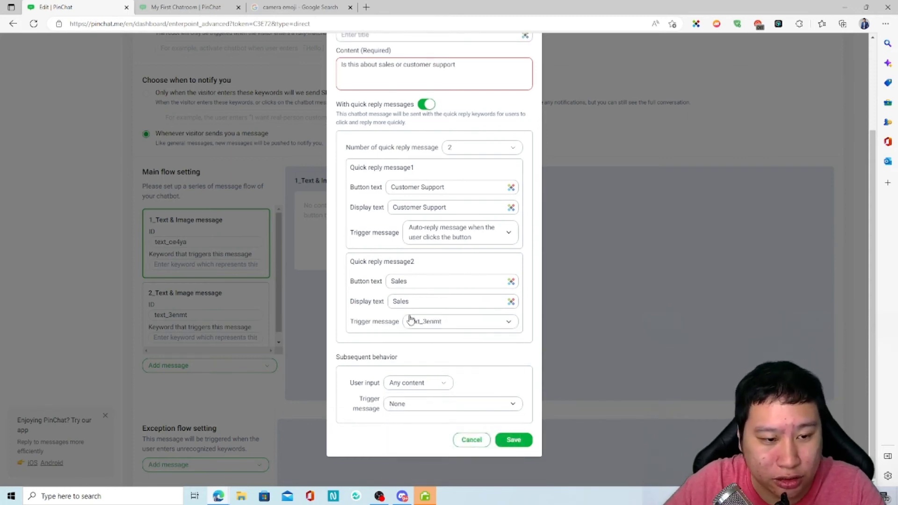
click(510, 441)
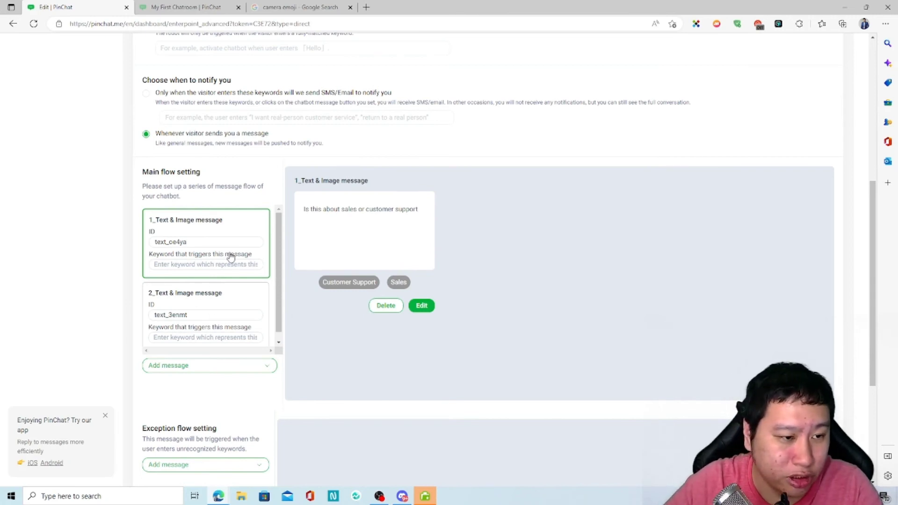
Preview both flow messages, then review the Customer Support reply's trigger options and close unchanged.
click(204, 310)
click(212, 263)
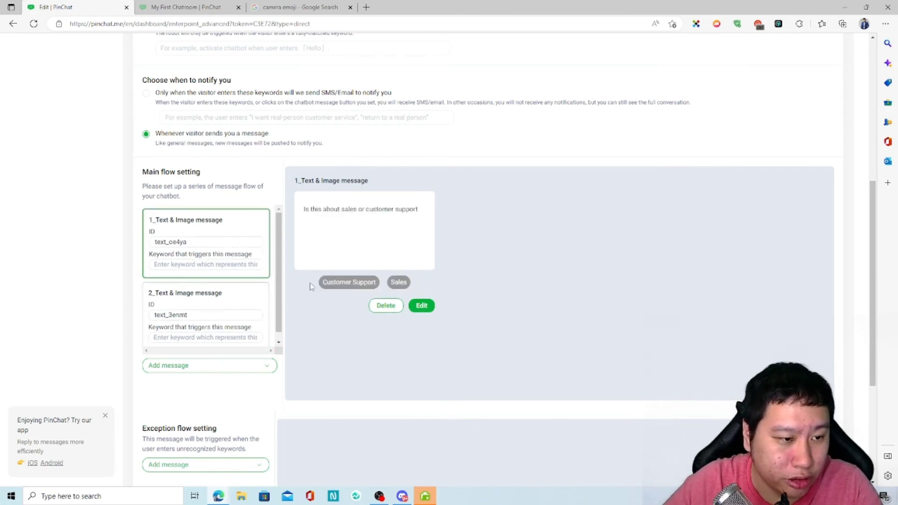
click(422, 305)
scroll(449, 341, down, 2)
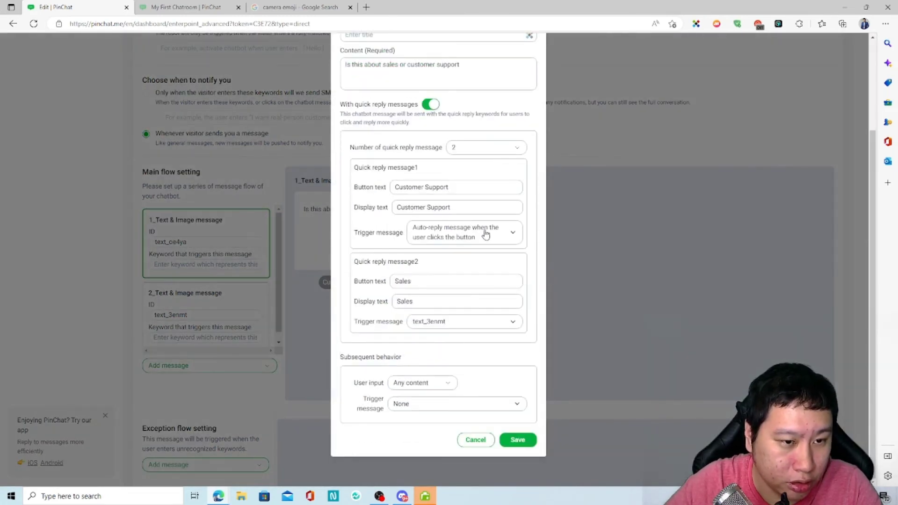
click(459, 235)
click(447, 236)
click(447, 237)
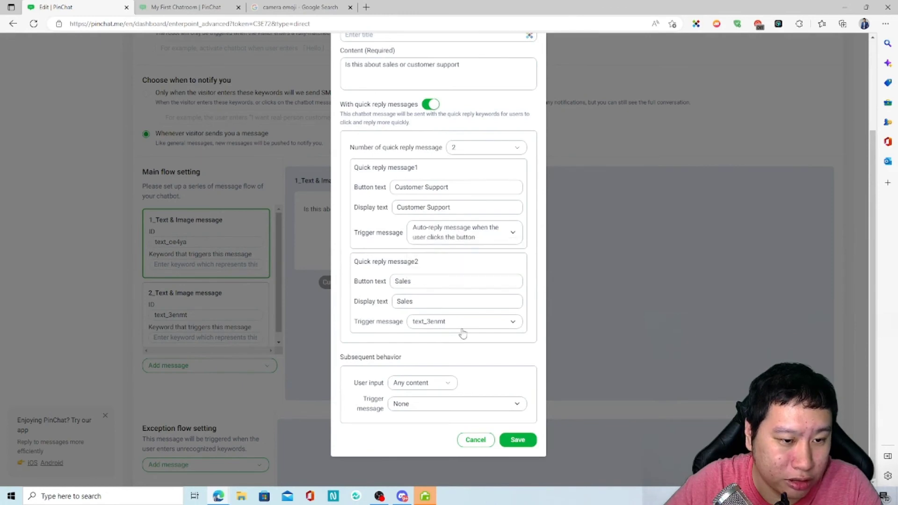
click(472, 239)
click(463, 227)
click(629, 286)
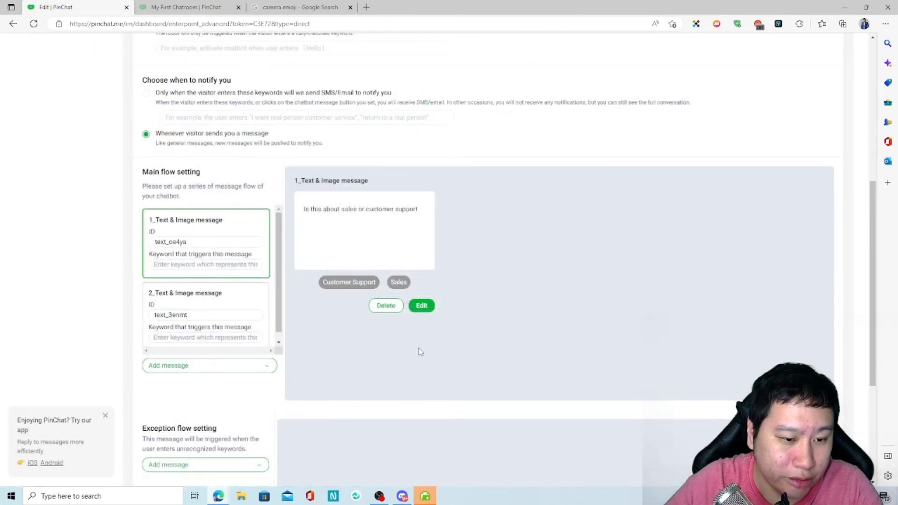
Review the Hello message, then add a Text & Image message to the main flow.
click(208, 311)
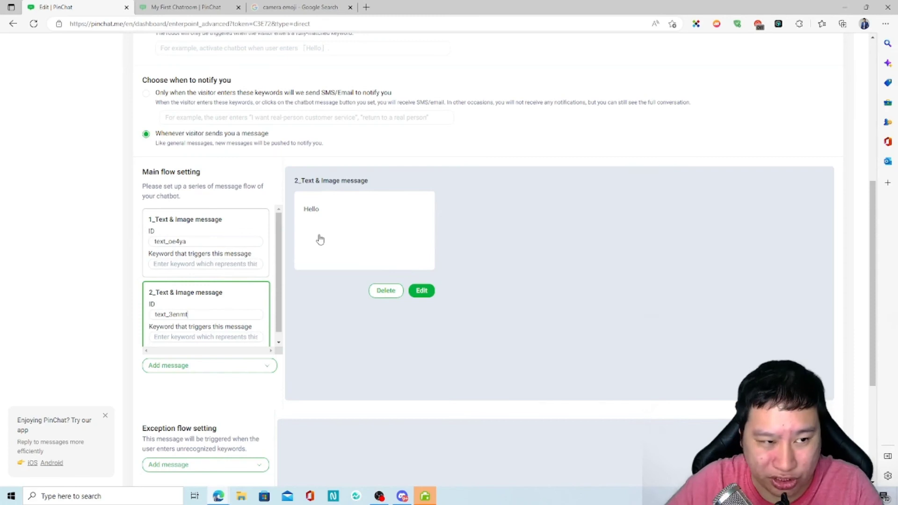
scroll(211, 304, down, 4)
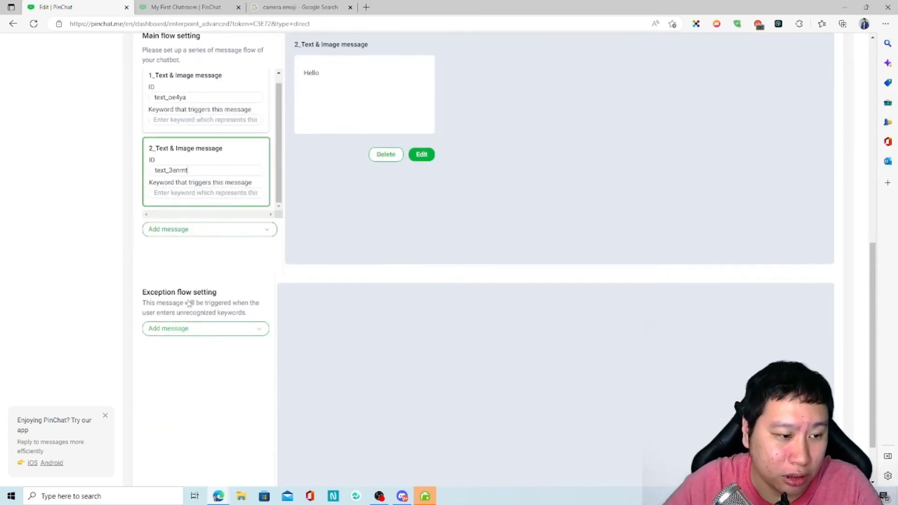
scroll(184, 245, up, 4)
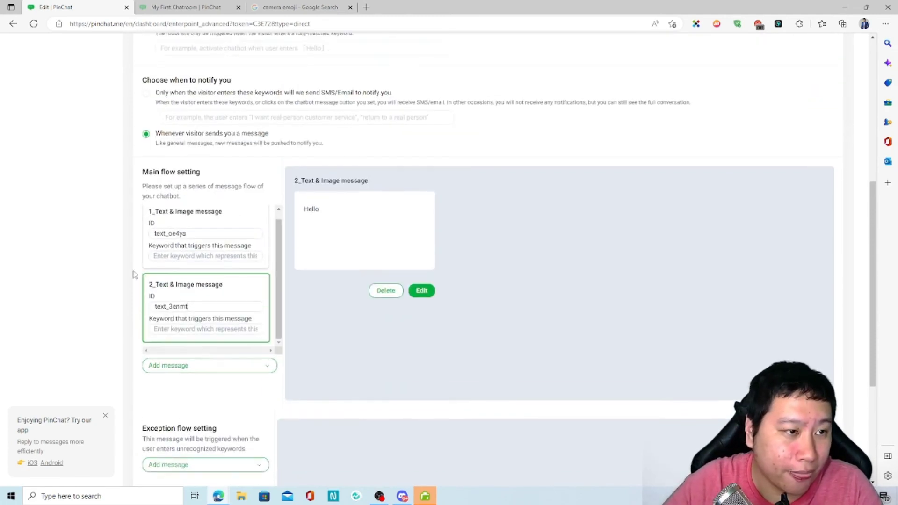
click(191, 372)
click(194, 382)
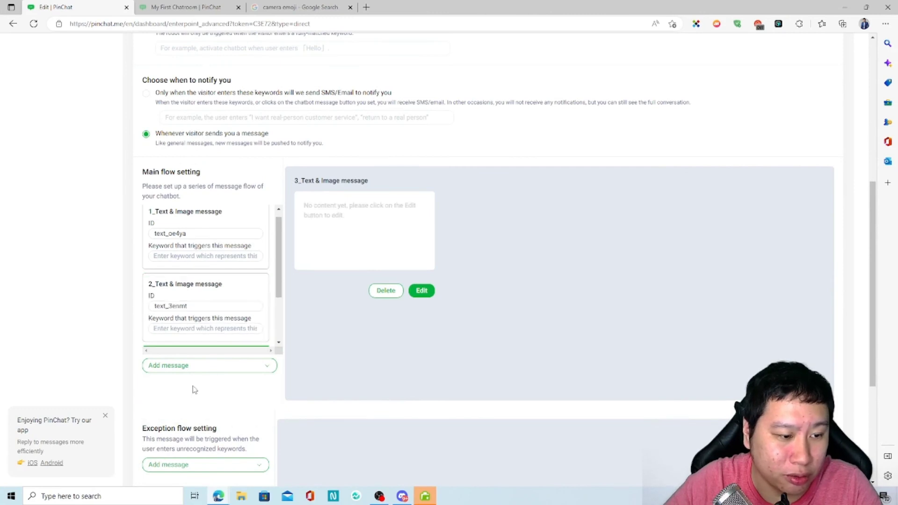
Add a Carousel template message and glance at its first card's editor.
click(195, 370)
click(187, 411)
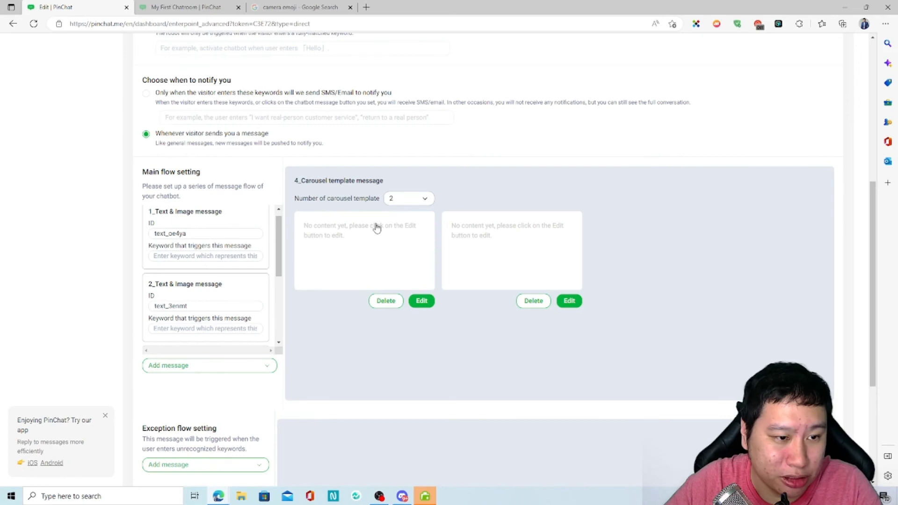
click(385, 246)
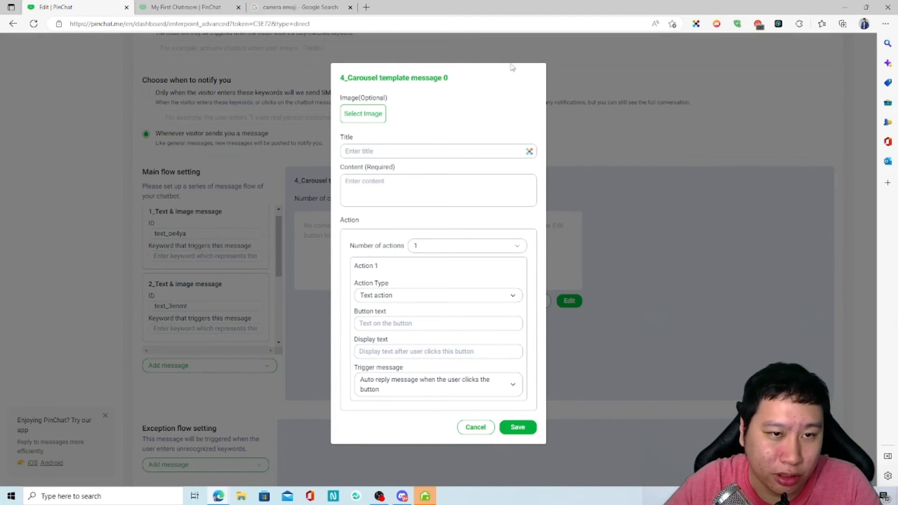
click(460, 427)
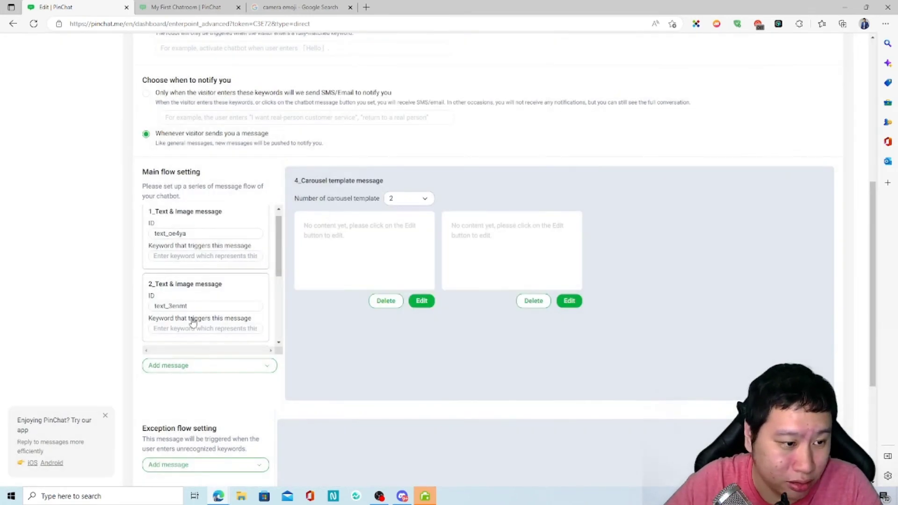
Preview the first and third messages, opening the third's editor and cancelling without changes.
scroll(192, 321, down, 3)
click(234, 233)
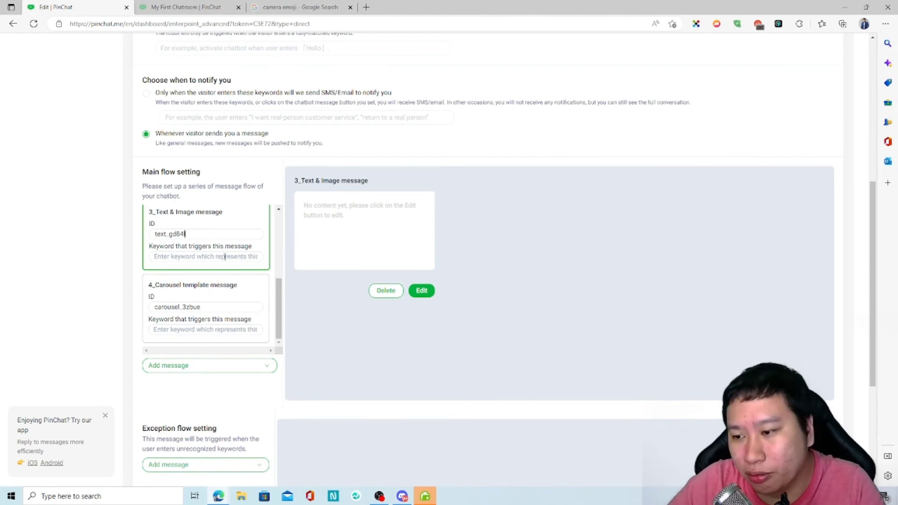
scroll(227, 279, up, 2)
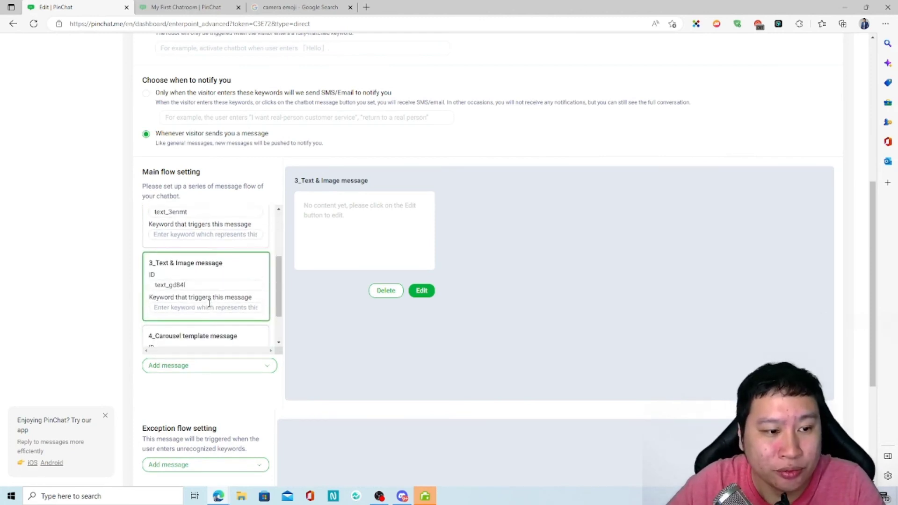
scroll(209, 303, up, 3)
click(217, 239)
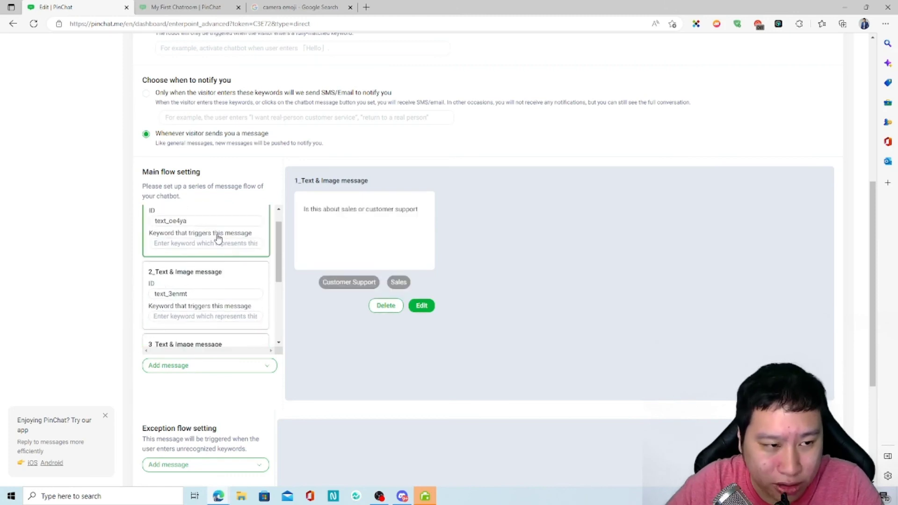
scroll(224, 318, down, 3)
click(222, 275)
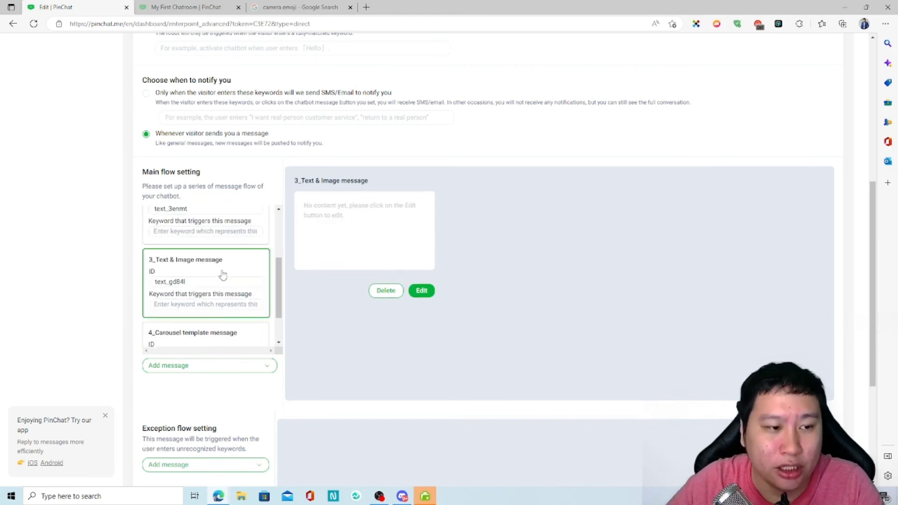
click(354, 263)
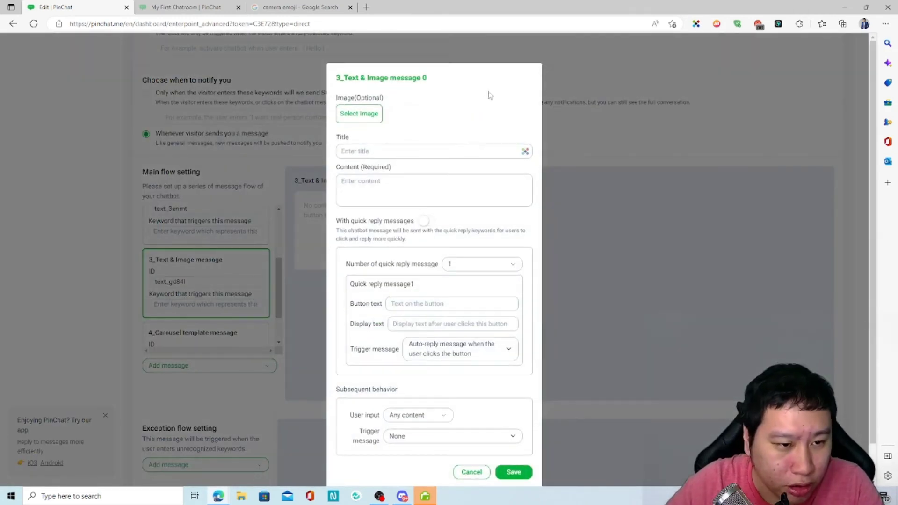
click(486, 473)
Add an empty Button template message, keeping its action type as Text action.
scroll(194, 296, down, 1)
click(217, 365)
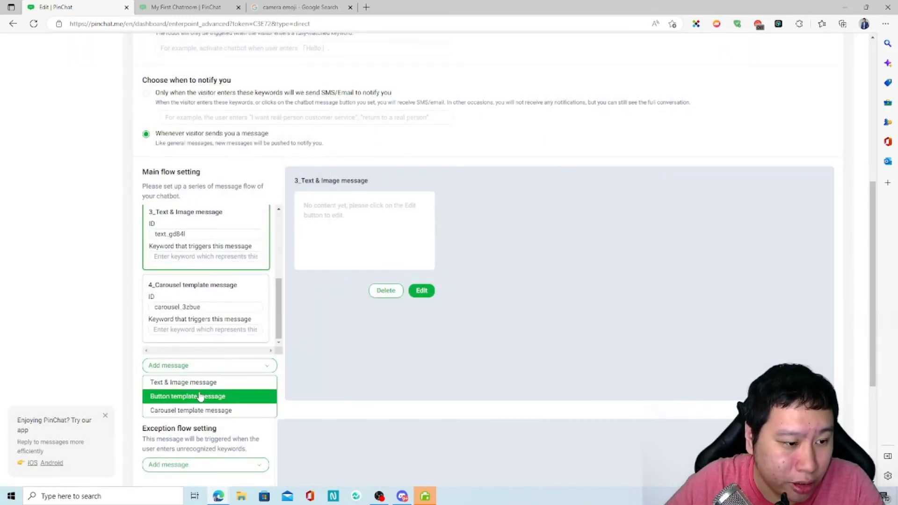
click(200, 395)
click(374, 245)
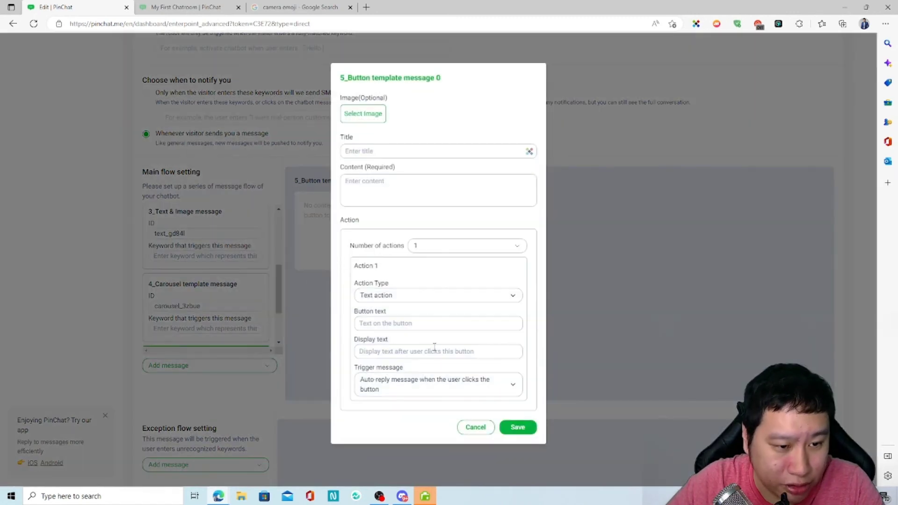
click(396, 296)
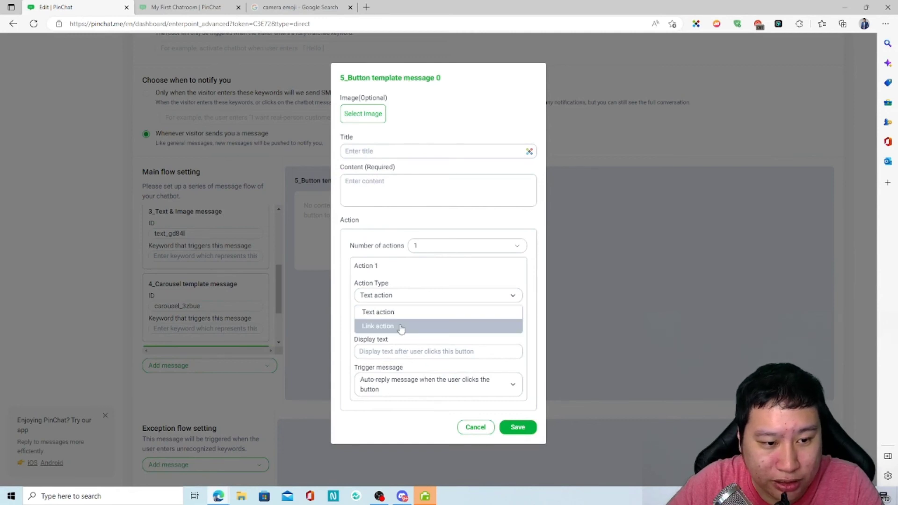
click(353, 212)
click(475, 428)
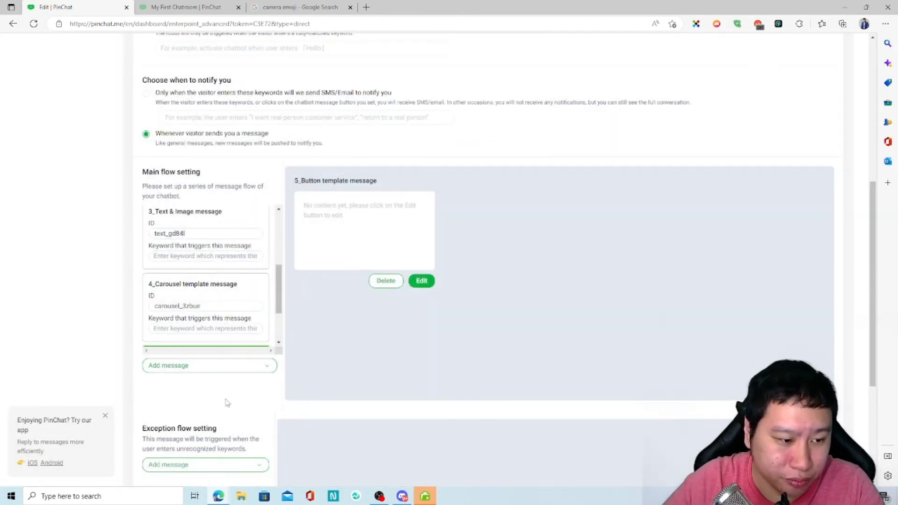
scroll(227, 403, down, 4)
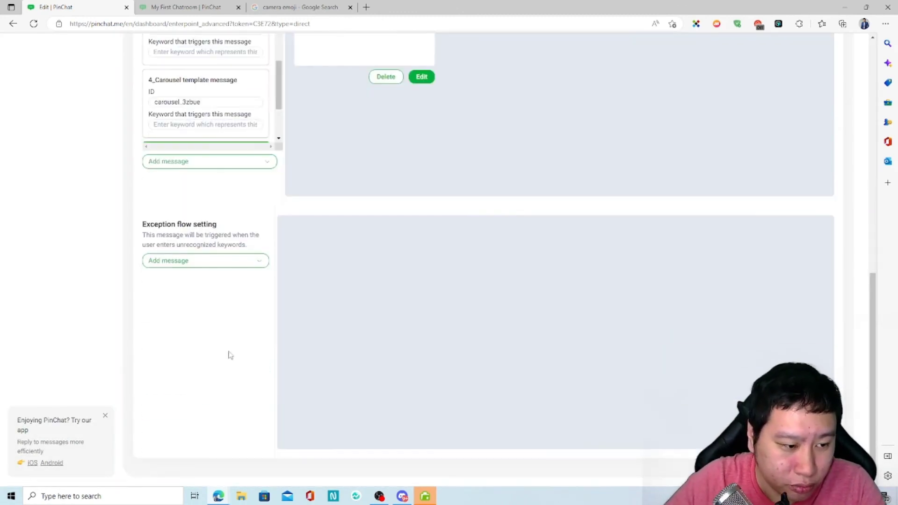
Browse the exception flow's message types twice without adding any message.
click(195, 266)
click(184, 367)
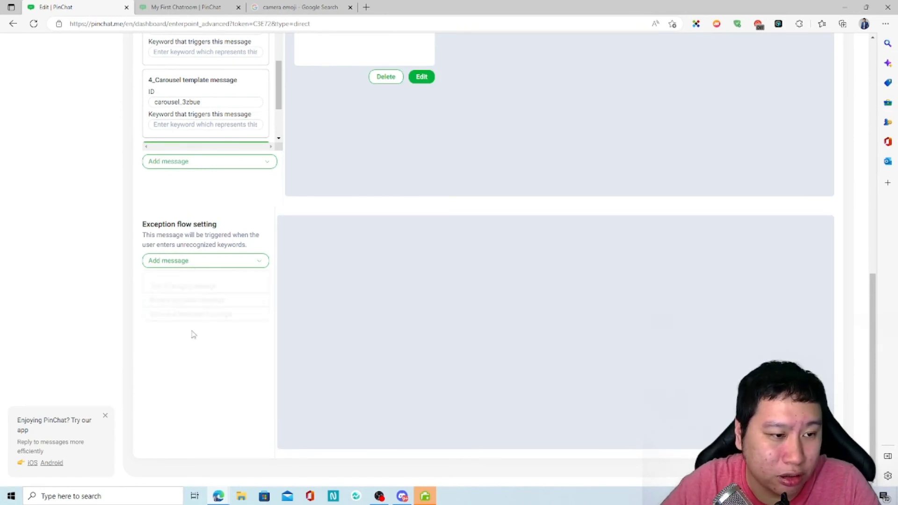
click(175, 261)
click(317, 302)
Switch to the WhatsApp Integration tab and confirm leaving the PinBot settings.
scroll(465, 319, up, 10)
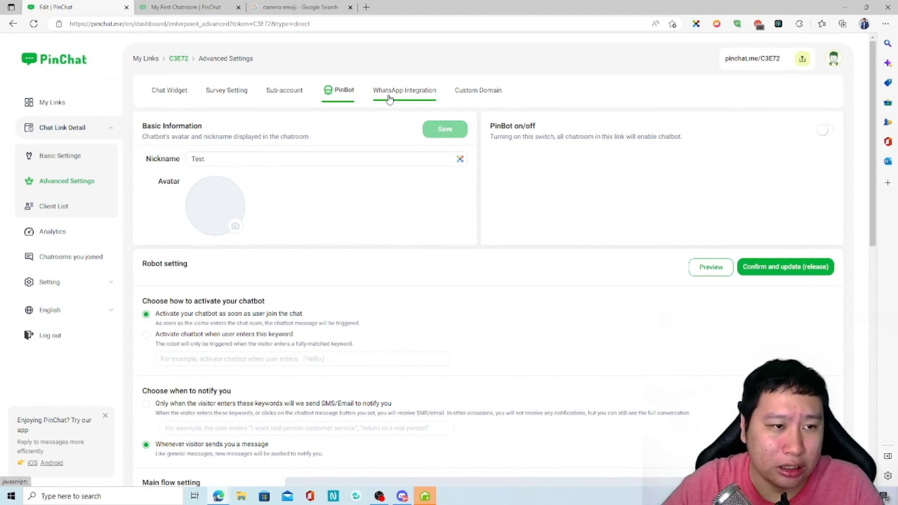
scroll(399, 250, down, 10)
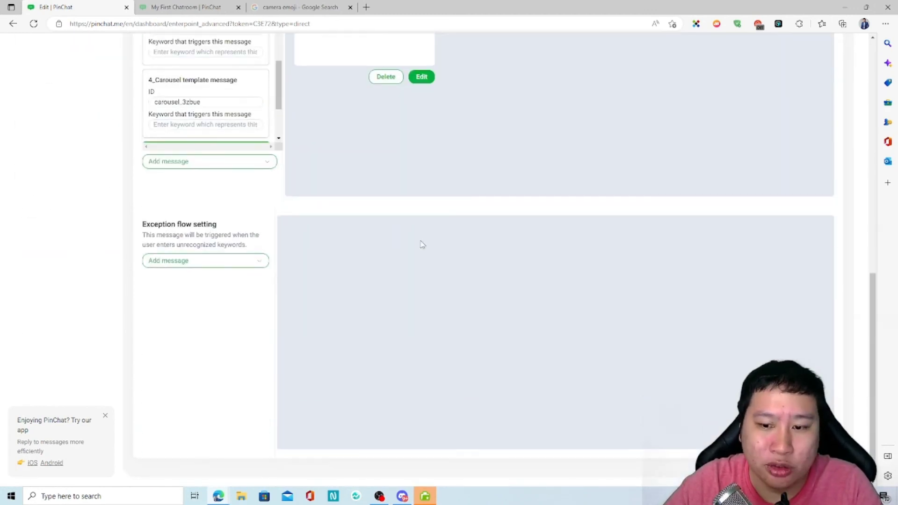
scroll(399, 232, up, 10)
click(394, 92)
click(461, 180)
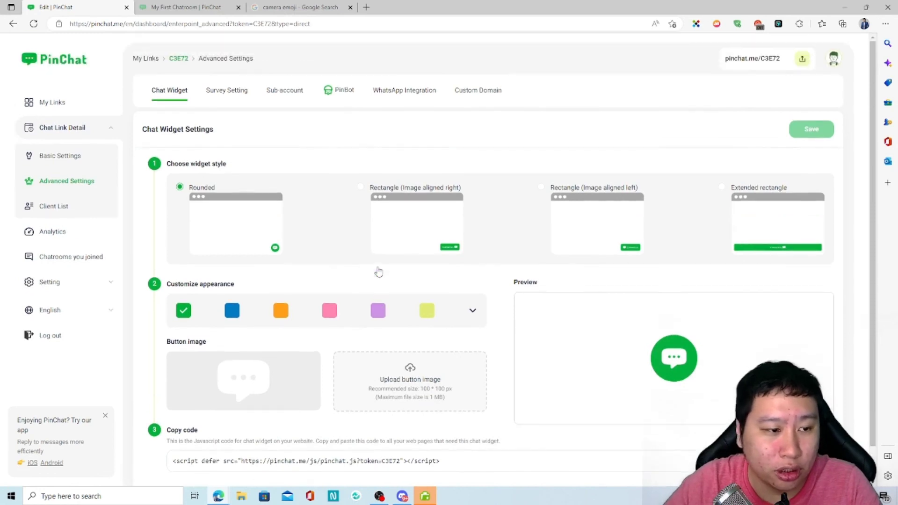
View WhatsApp Integration, then the Custom Domain settings' Domain name field.
click(405, 90)
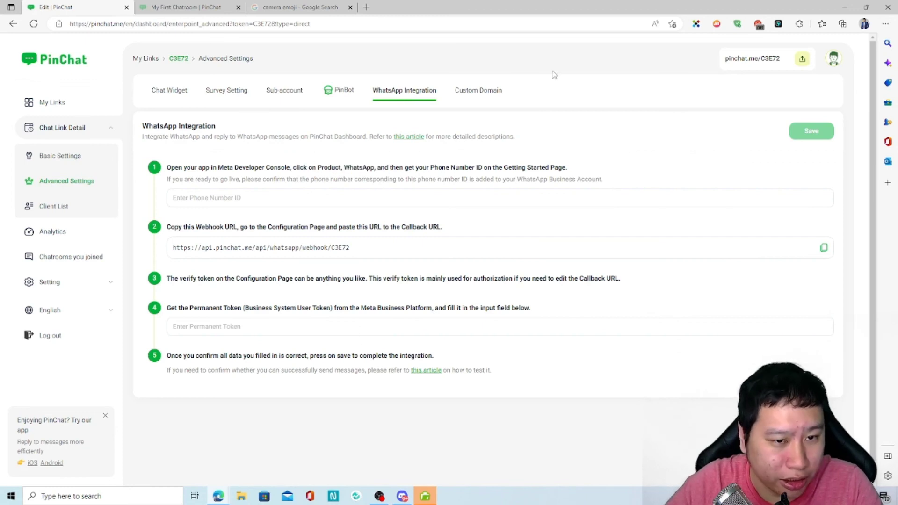
click(489, 90)
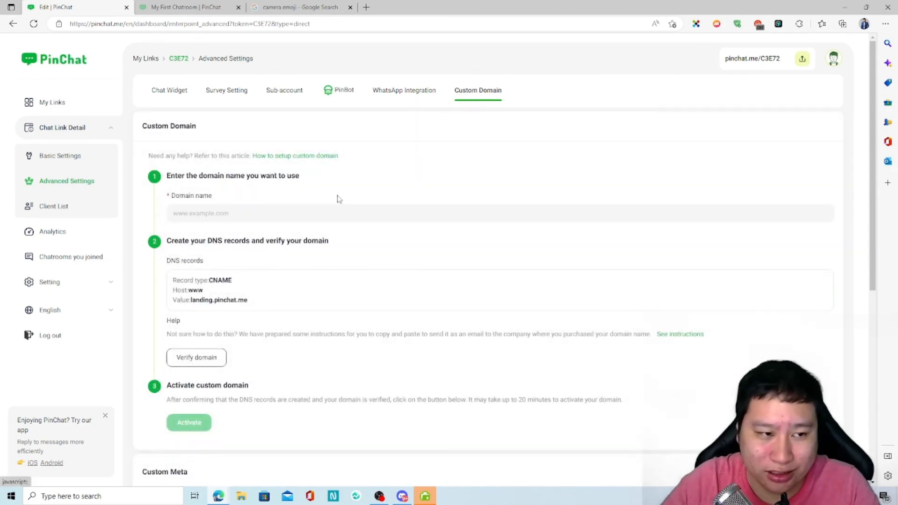
click(226, 215)
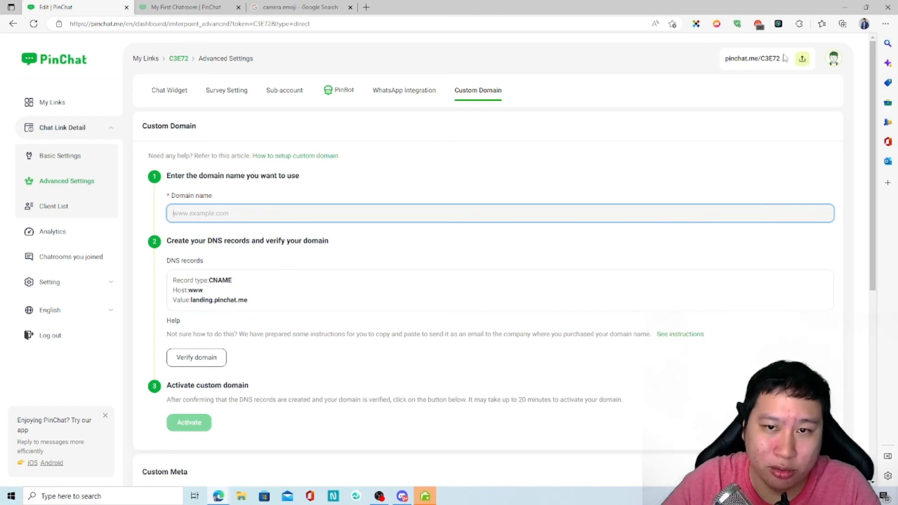
Scroll through the Custom Domain settings, then go to the chat link's Client List.
scroll(503, 202, down, 7)
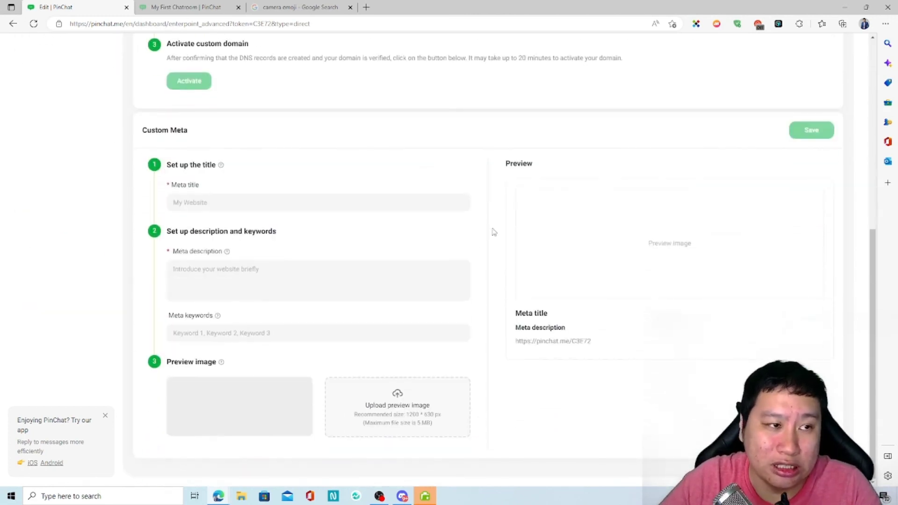
scroll(472, 248, up, 7)
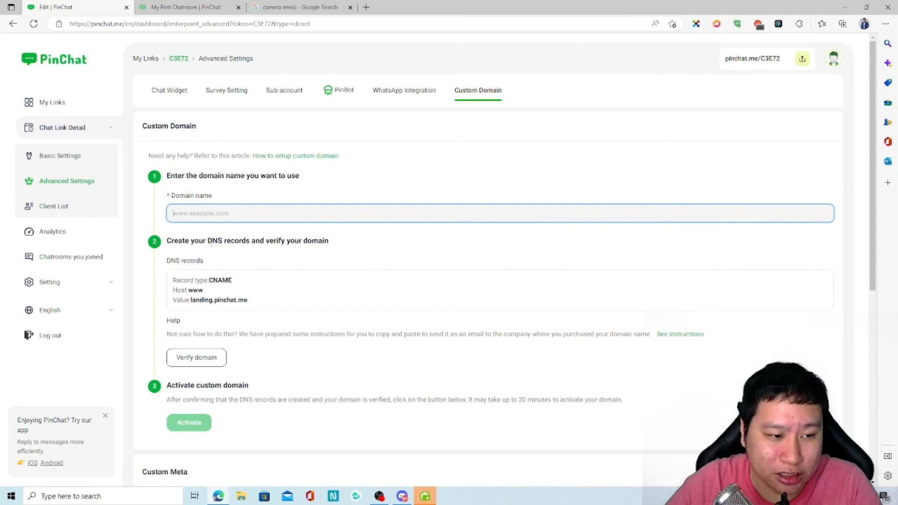
scroll(212, 260, down, 2)
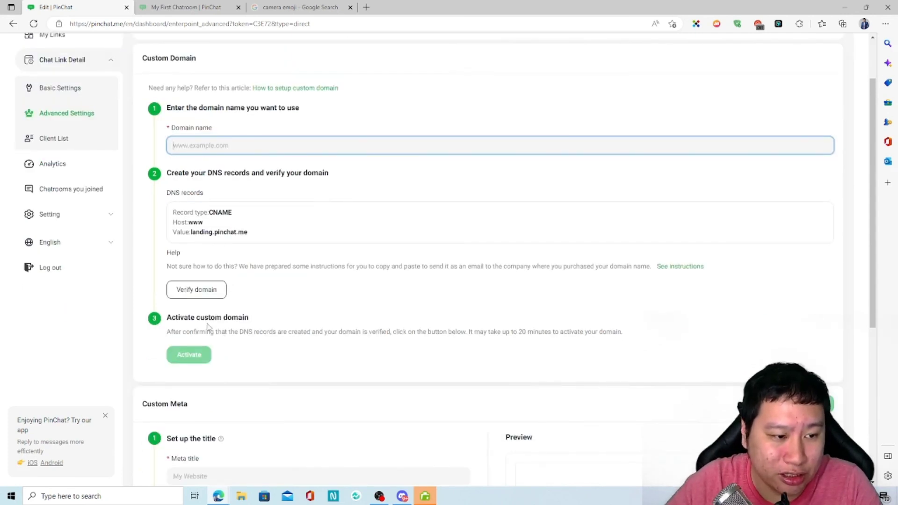
scroll(321, 381, down, 5)
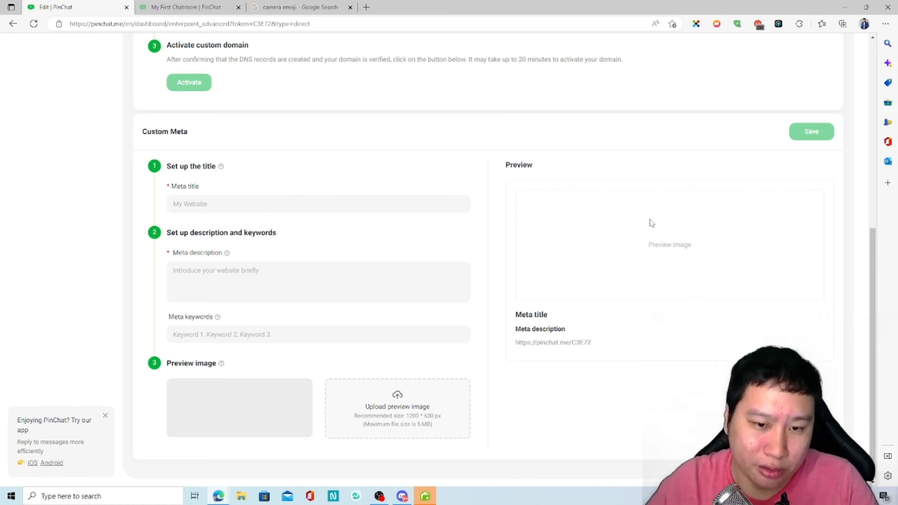
scroll(510, 408, up, 5)
scroll(477, 406, down, 4)
scroll(327, 359, up, 6)
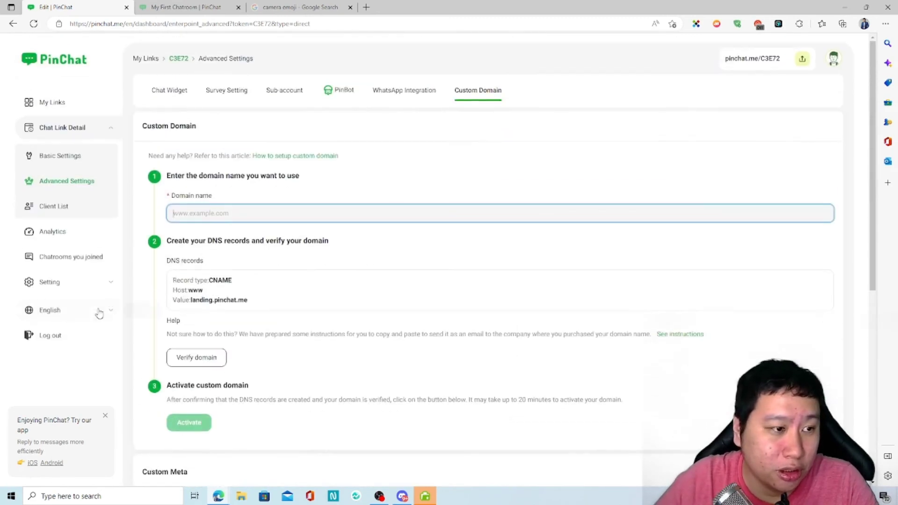
click(52, 207)
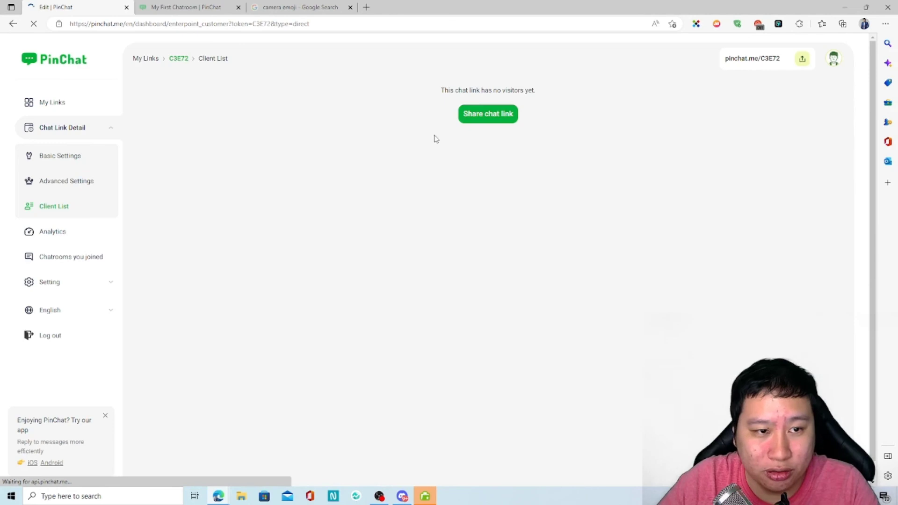
Glance at the Share chat link window, then open Analytics for November 2022 statistics.
click(476, 113)
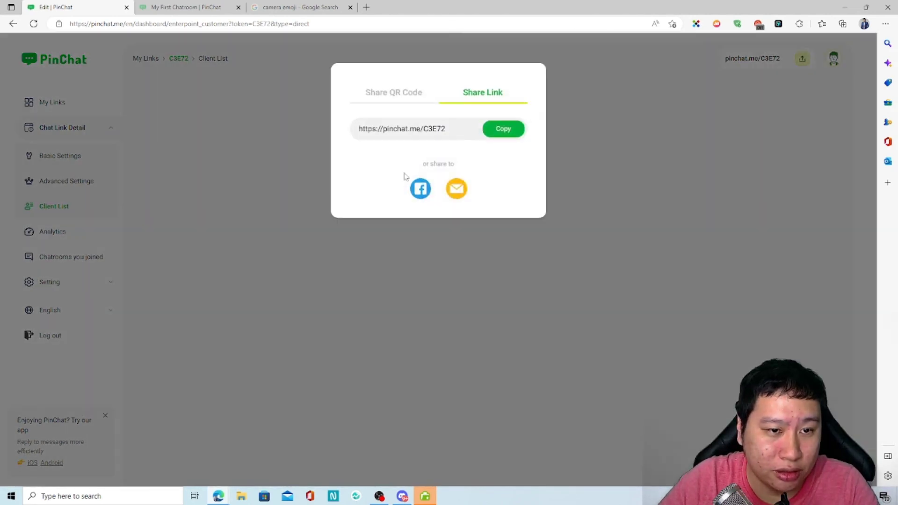
click(704, 148)
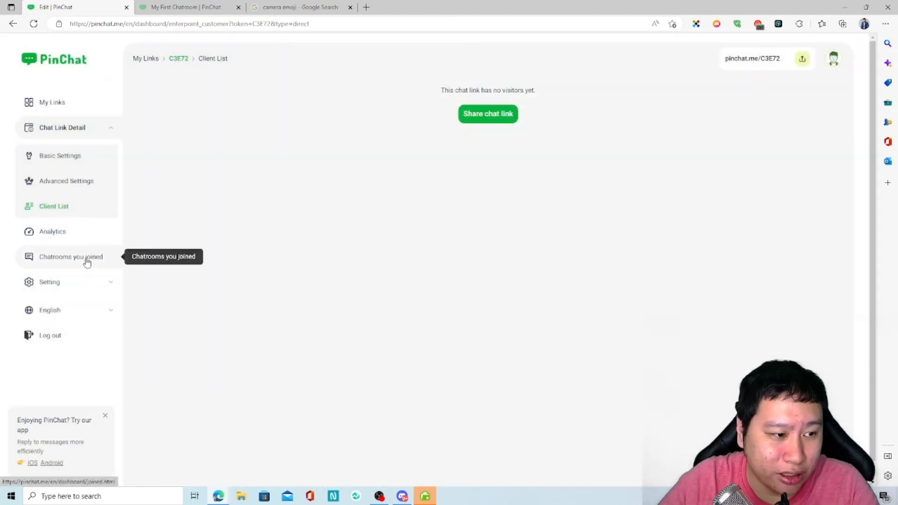
click(86, 236)
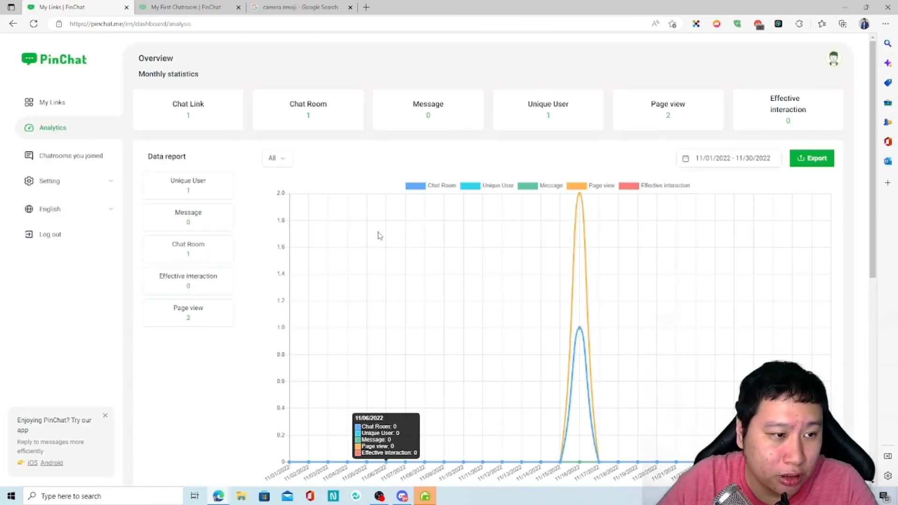
View the joined chatrooms, then the In-Chat Payment Settings under Setting.
click(87, 155)
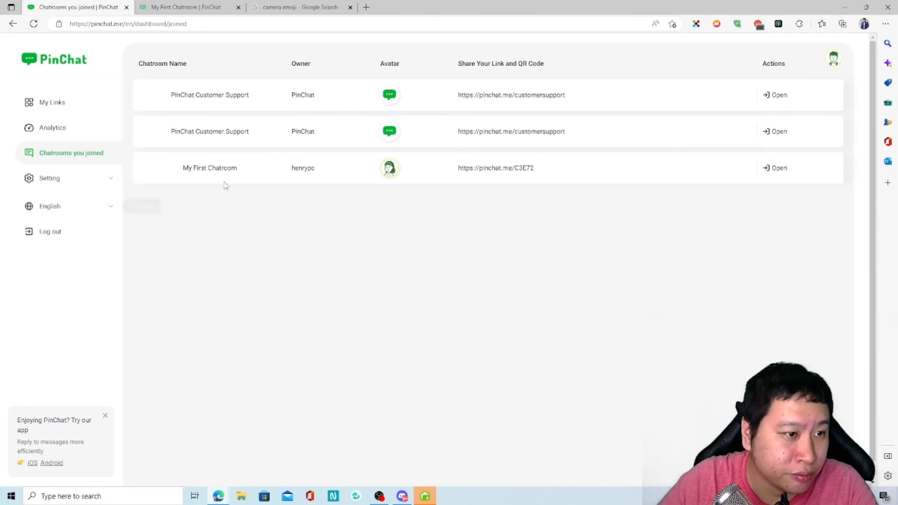
click(70, 186)
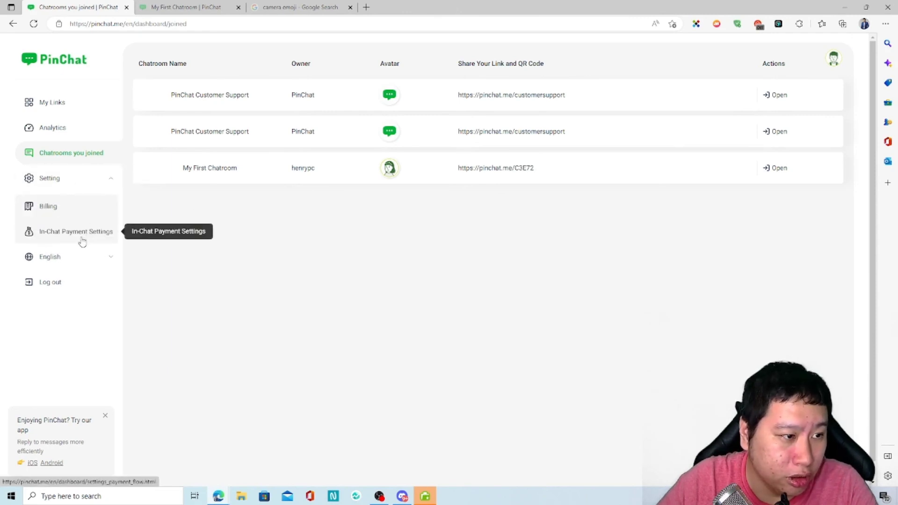
click(62, 234)
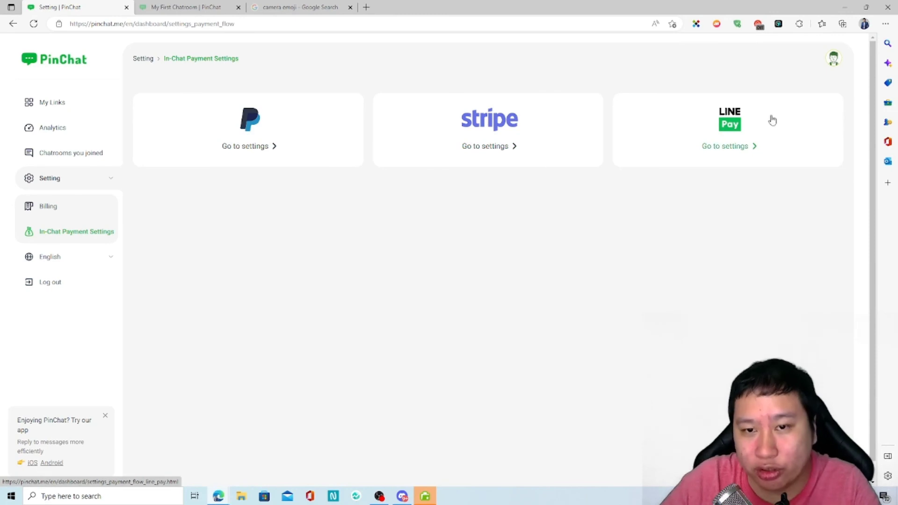
Visit My account and the Billing page, then return to My Links.
click(835, 61)
click(804, 113)
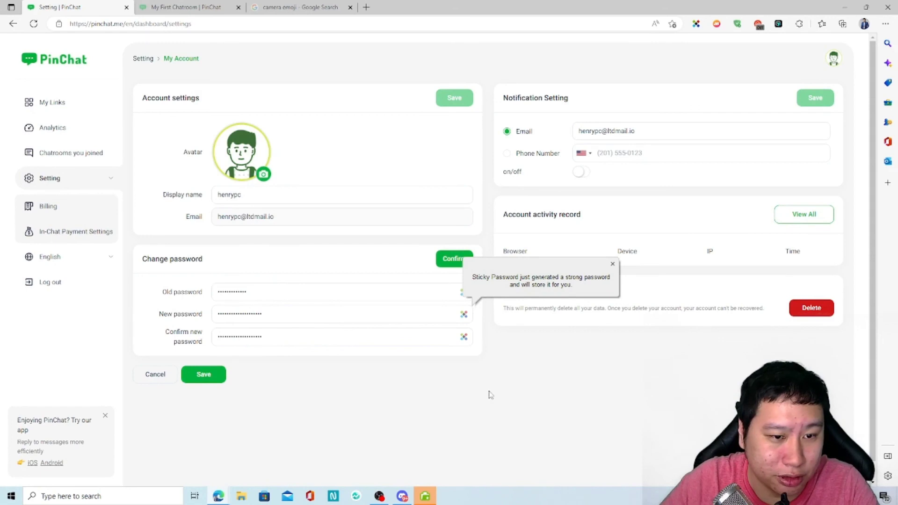
click(612, 264)
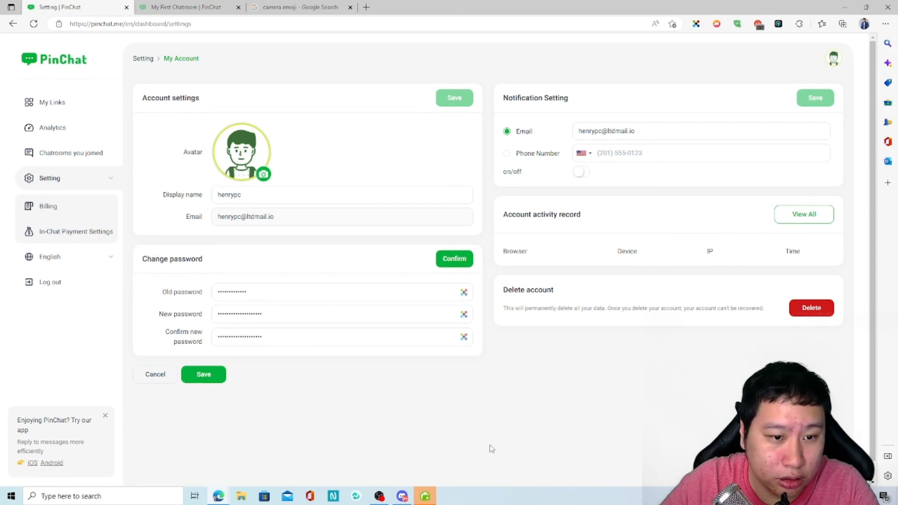
click(76, 208)
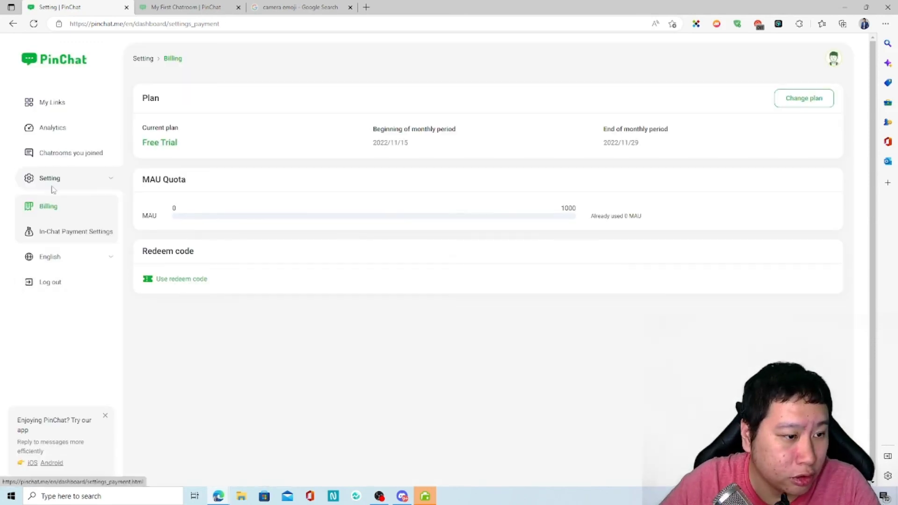
click(67, 109)
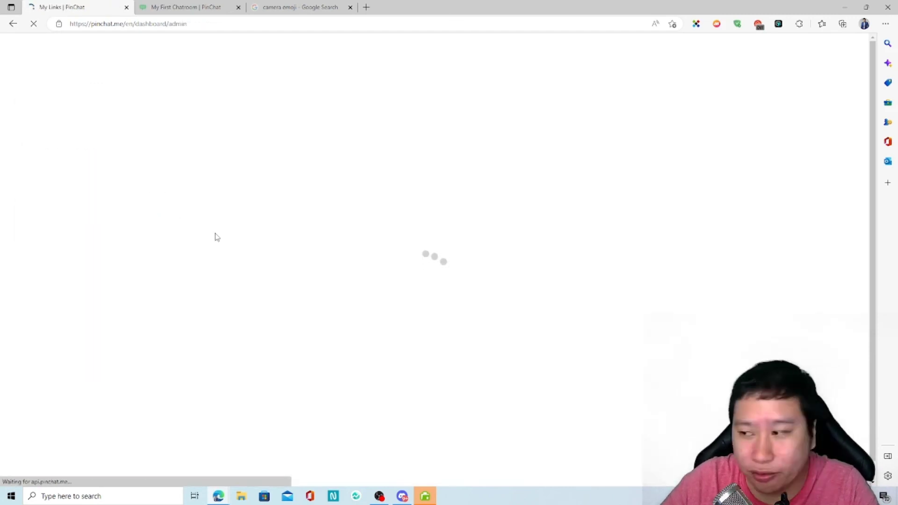